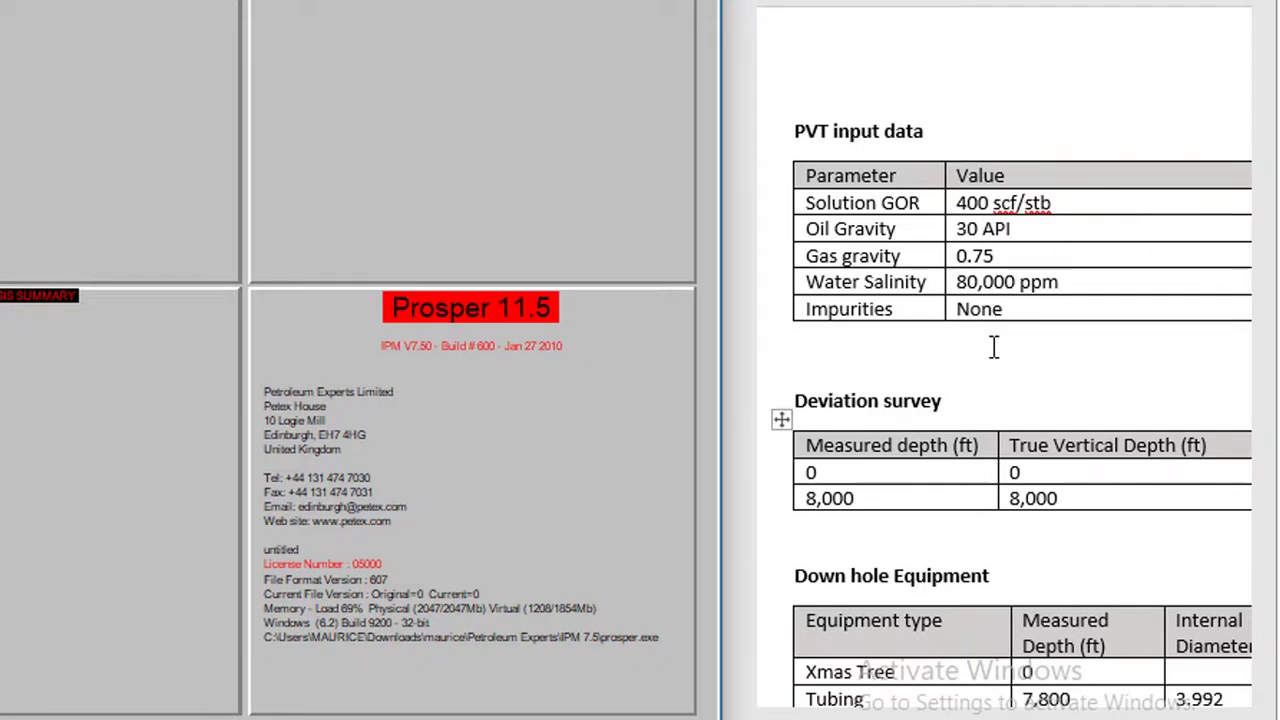
- Scroll the Word well-data sheet past PVT, deviation, equipment, geothermal and reservoir tables to the fracture and gravel pack data
scroll(994, 347, "down", 1)
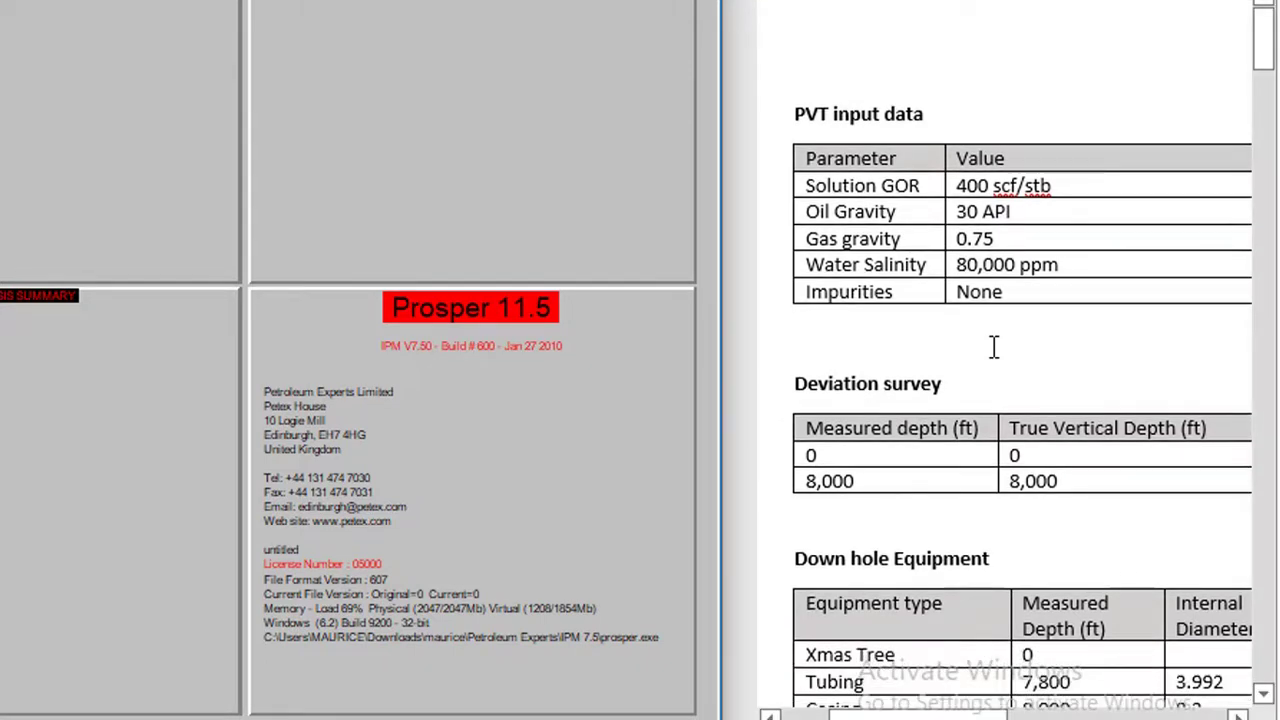
scroll(994, 347, "down", 3)
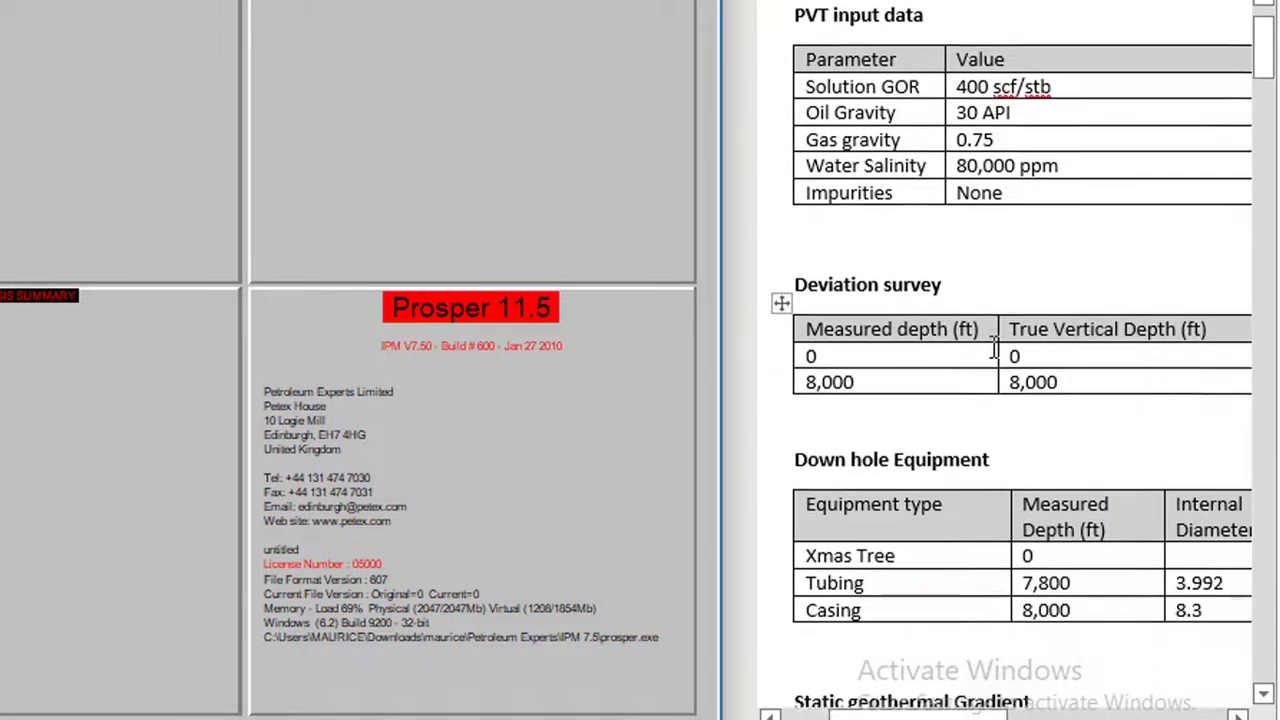
scroll(994, 347, "down", 3)
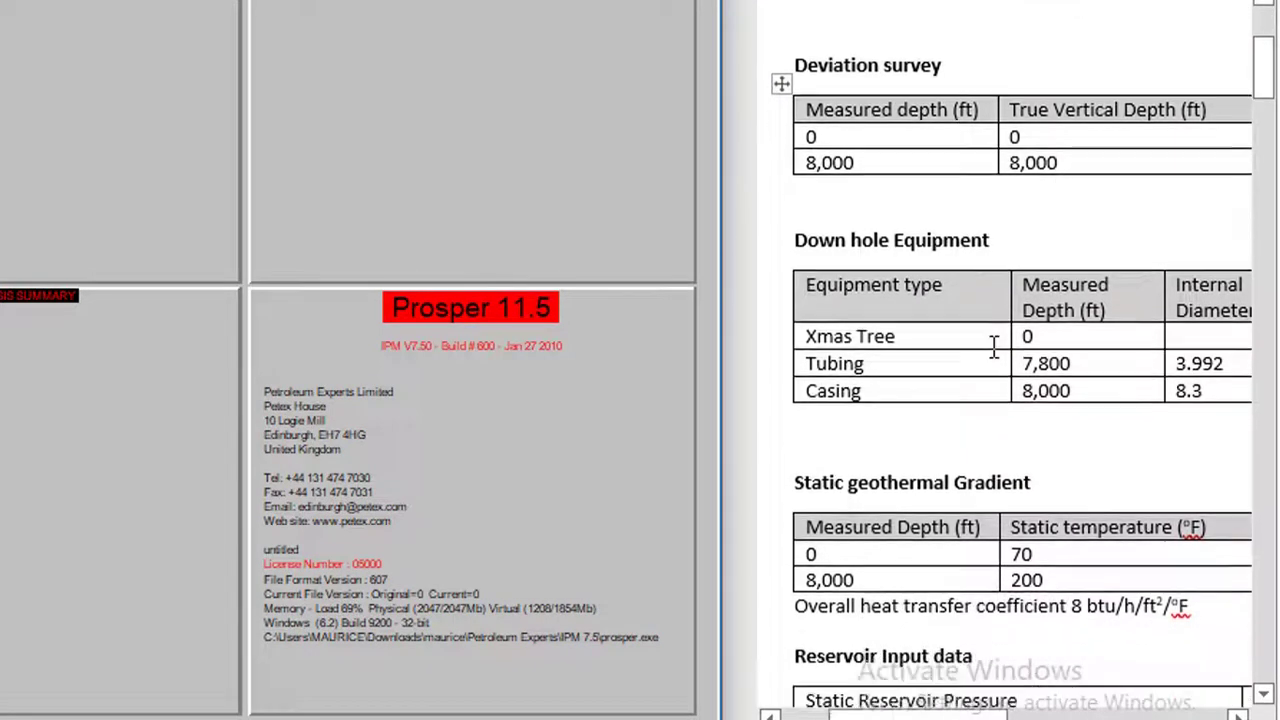
scroll(991, 345, "down", 3)
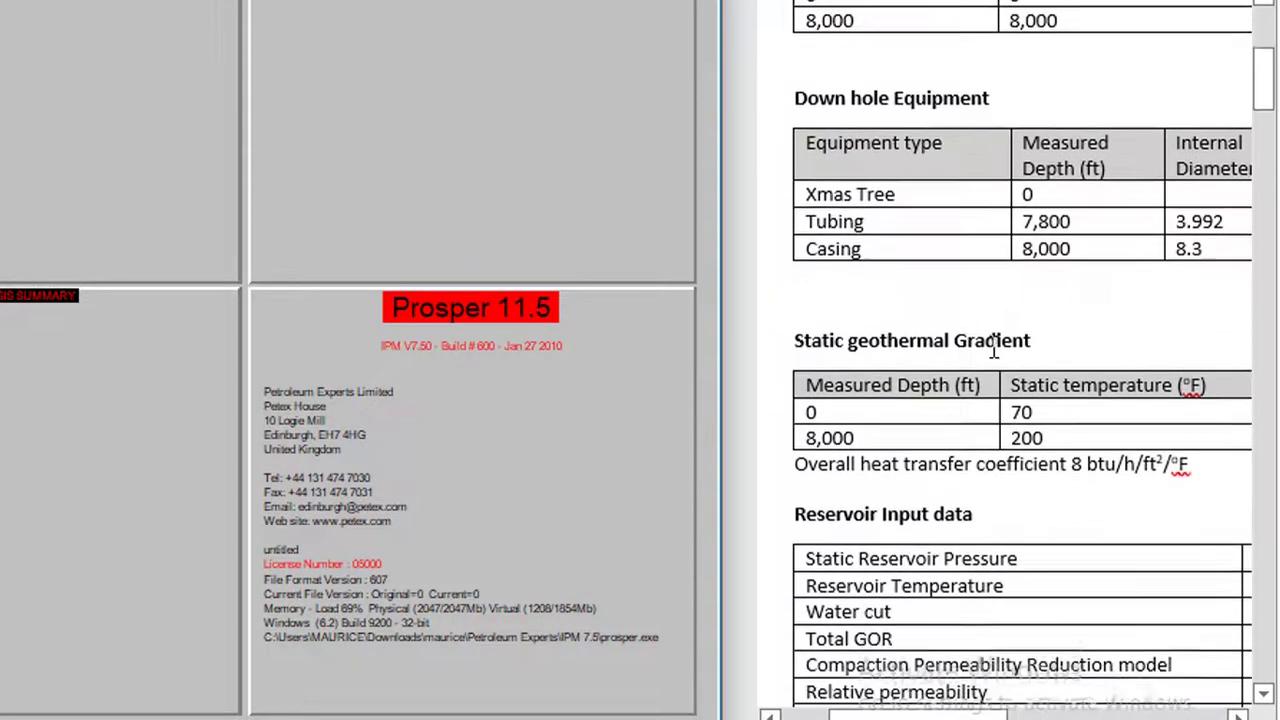
scroll(994, 347, "down", 3)
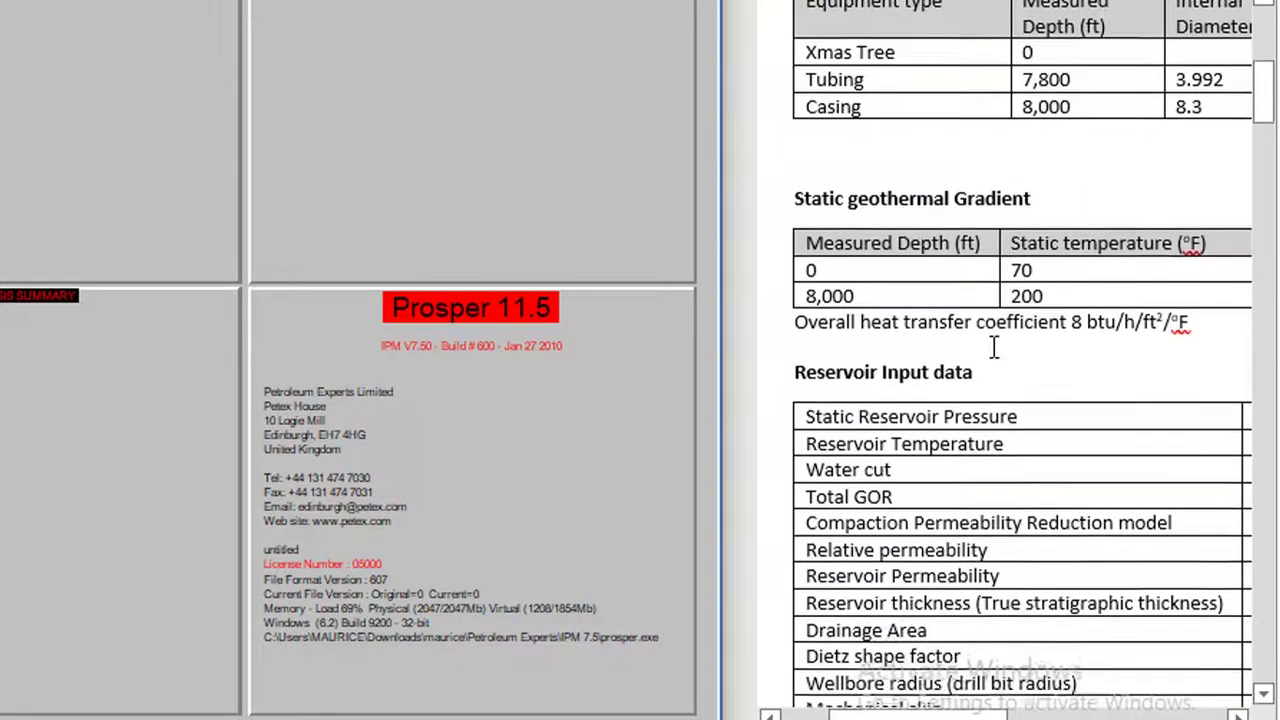
scroll(994, 347, "down", 3)
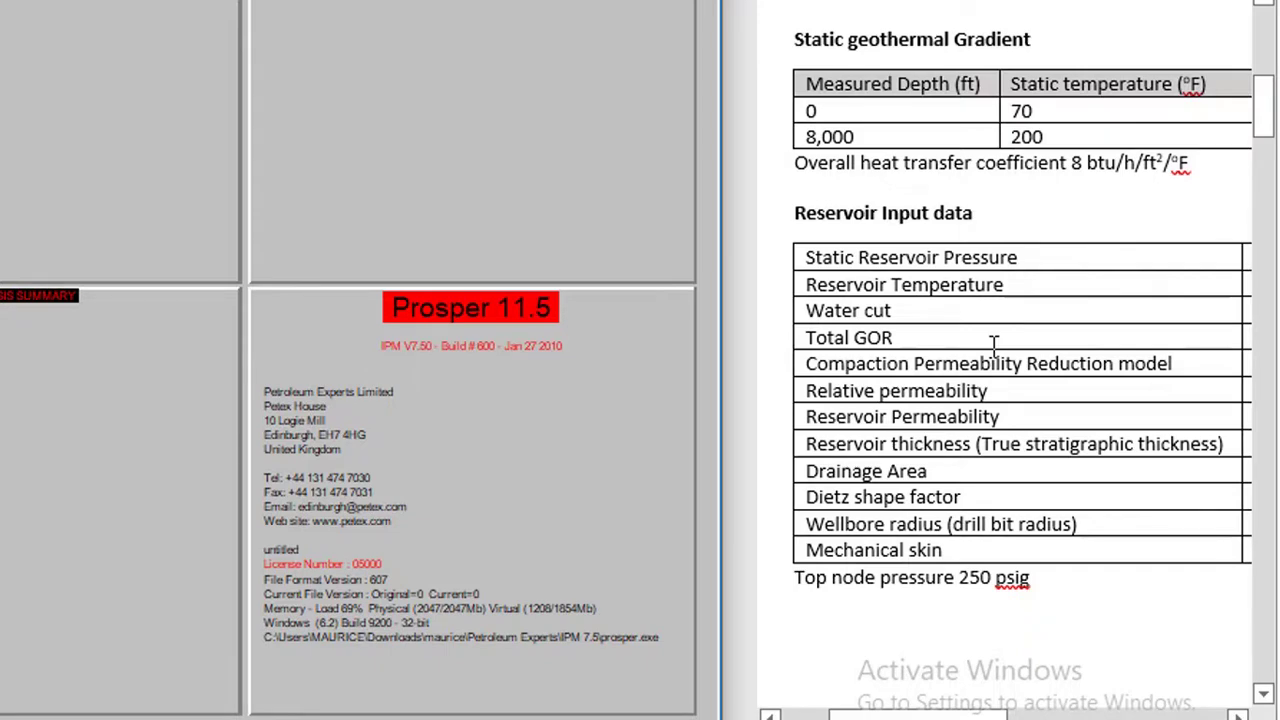
scroll(994, 345, "right", 5)
scroll(994, 343, "left", 4)
scroll(994, 345, "right", 2)
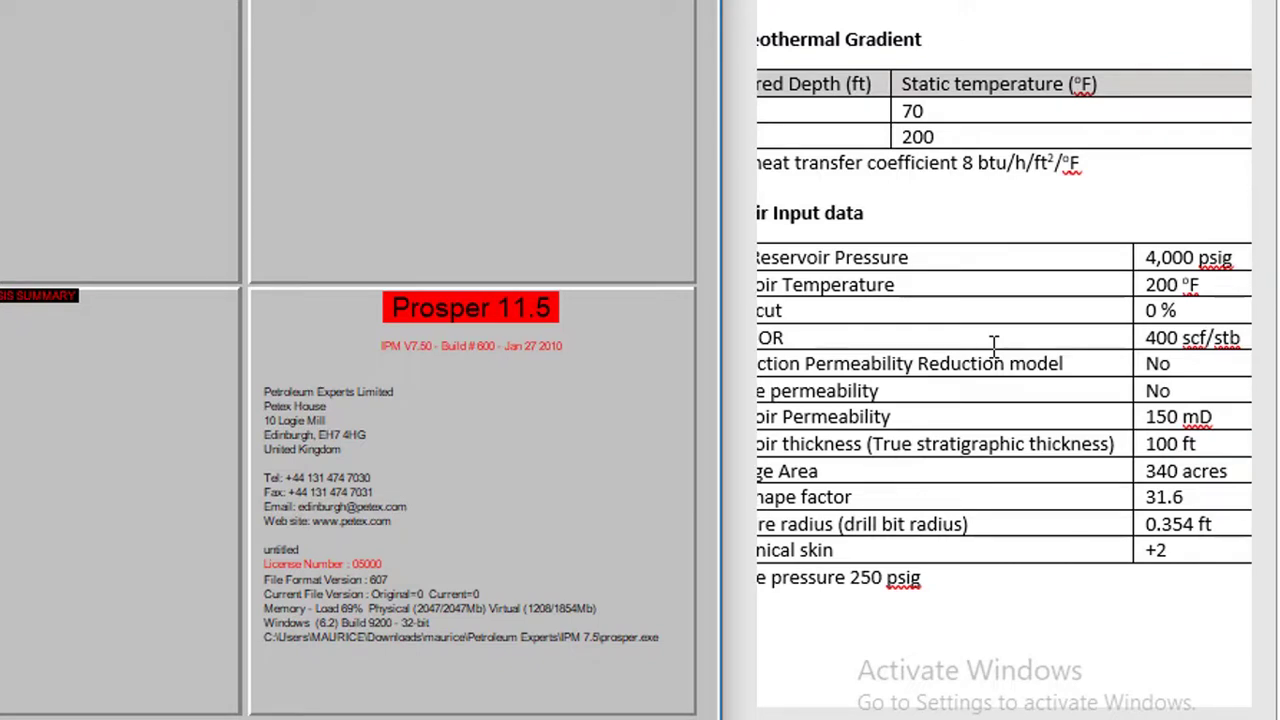
scroll(994, 345, "left", 1)
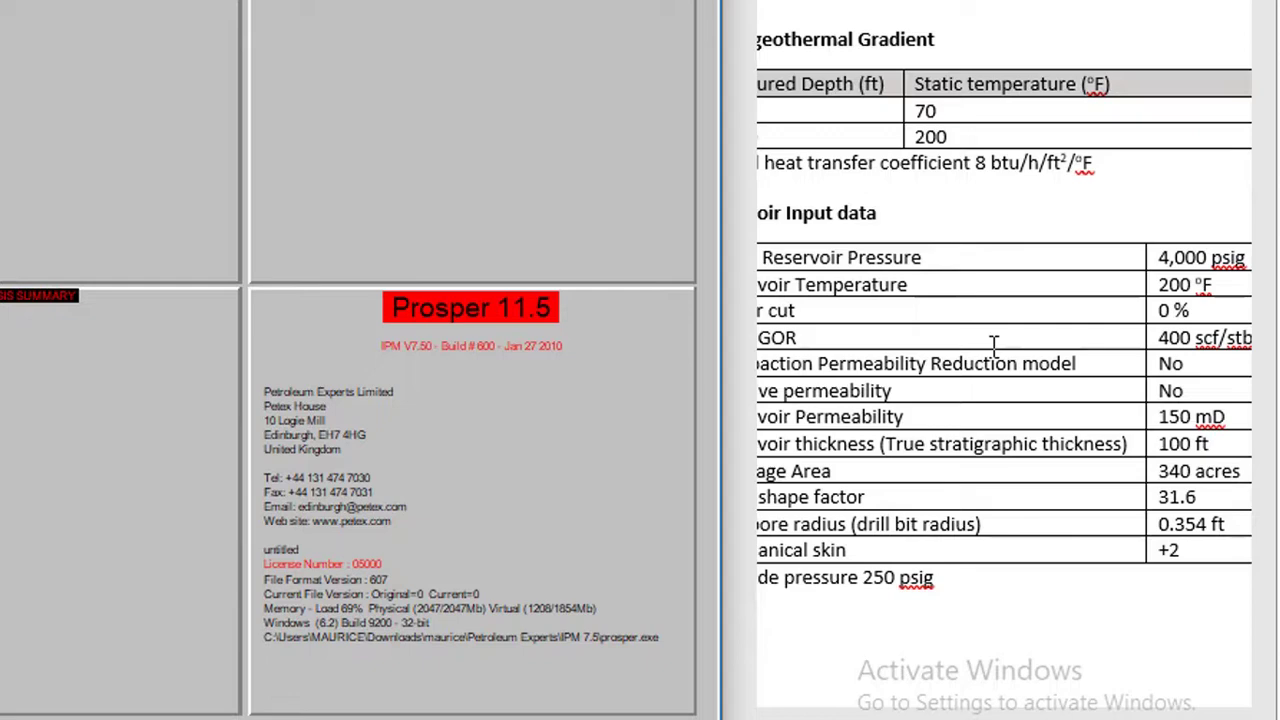
scroll(994, 345, "left", 3)
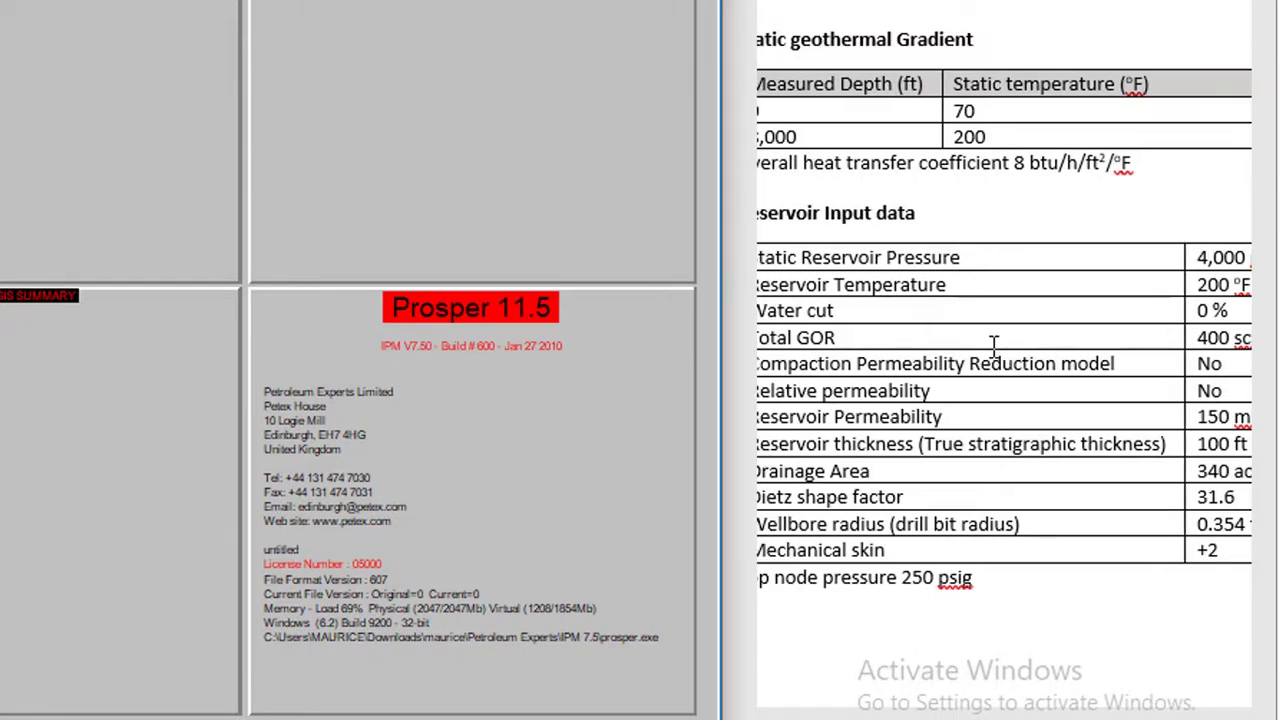
scroll(994, 345, "down", 5)
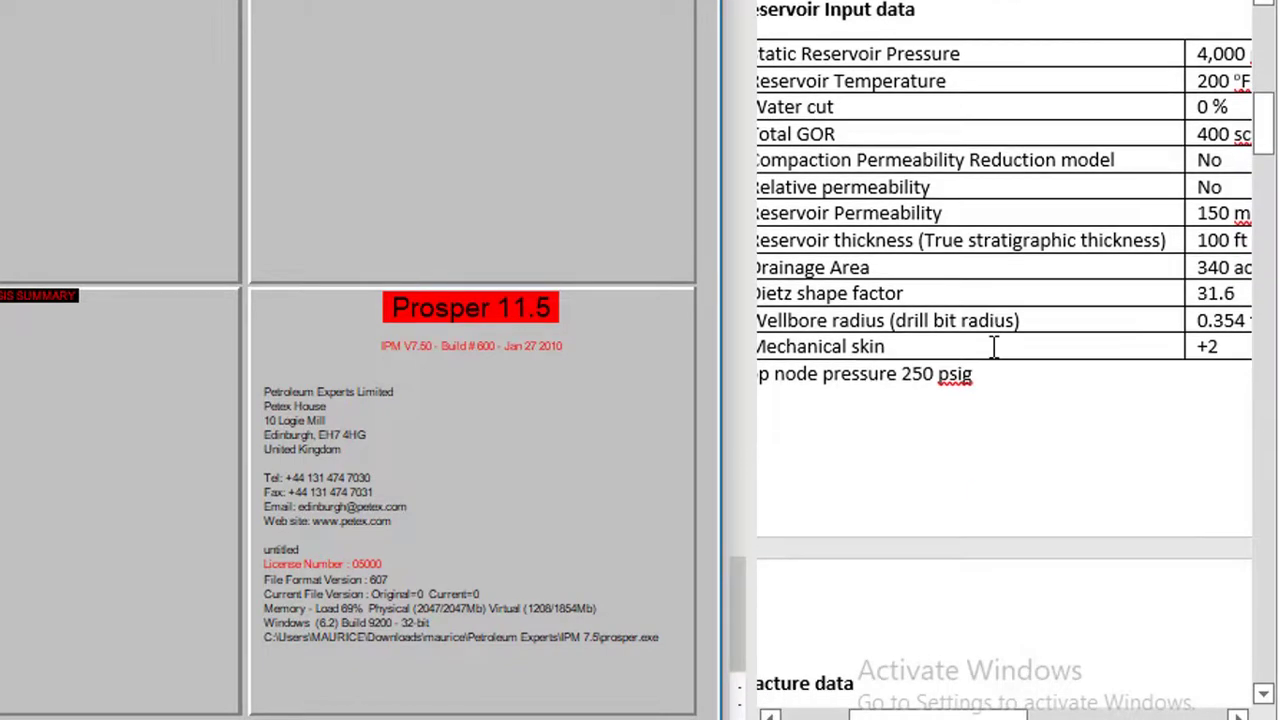
scroll(994, 346, "down", 4)
scroll(994, 346, "left", 2)
scroll(994, 346, "left", 1)
scroll(994, 346, "right", 1)
scroll(994, 346, "down", 5)
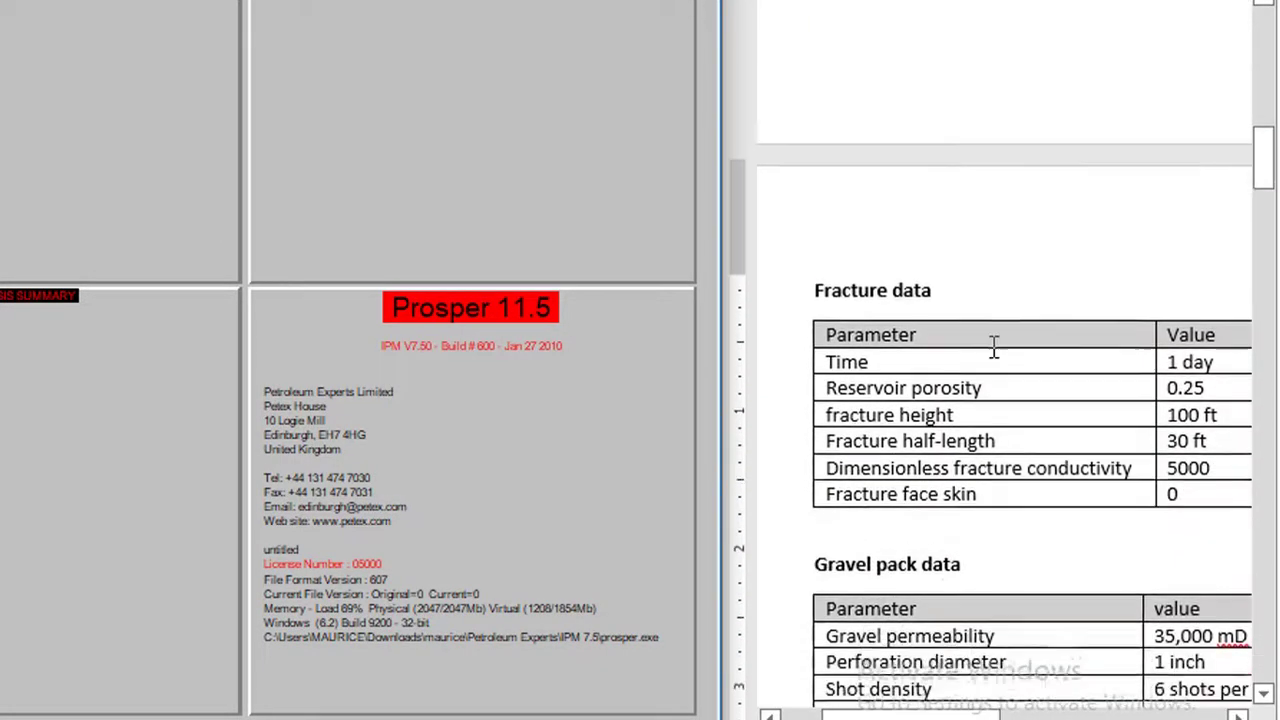
scroll(994, 345, "down", 3)
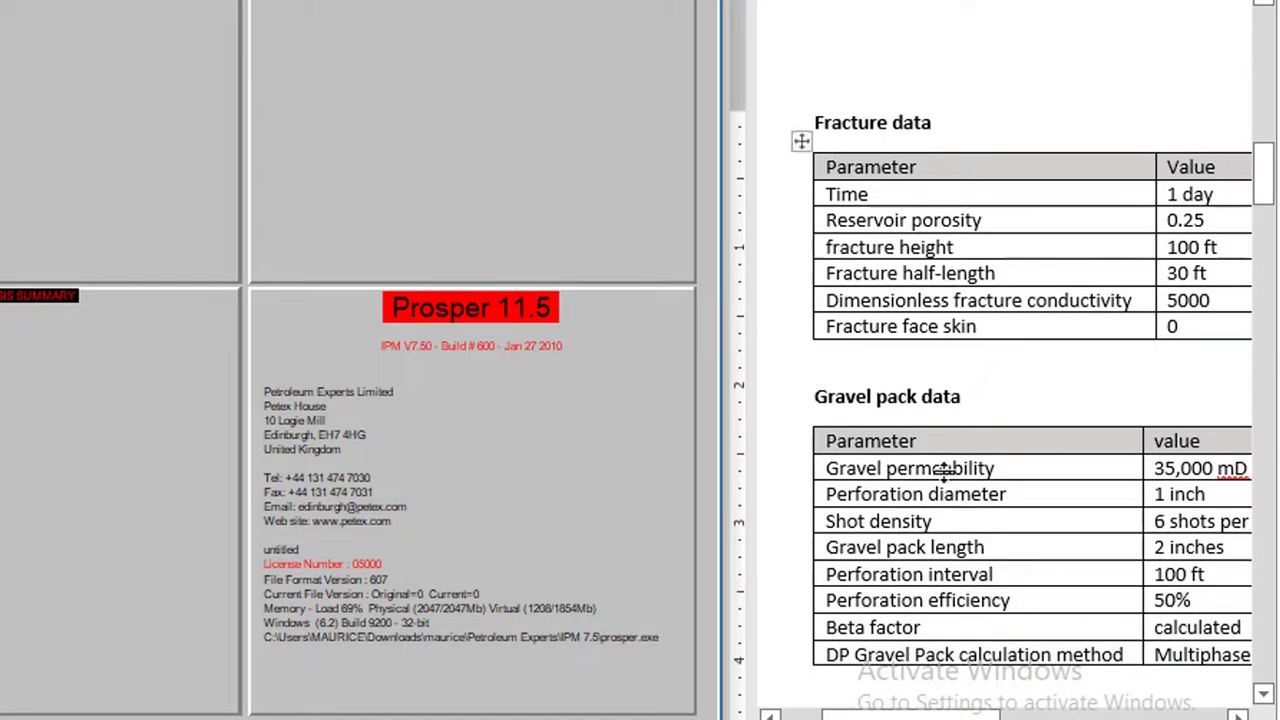
scroll(983, 360, "down", 3)
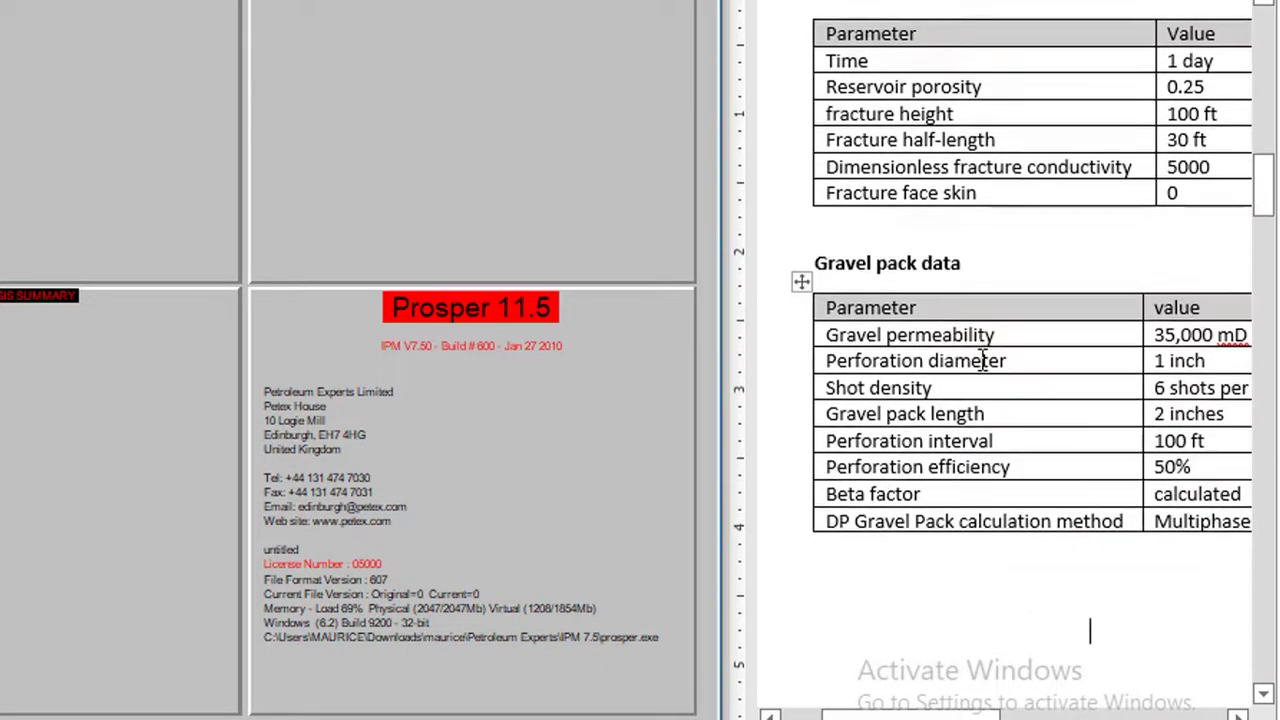
scroll(983, 360, "down", 2)
scroll(985, 362, "right", 2)
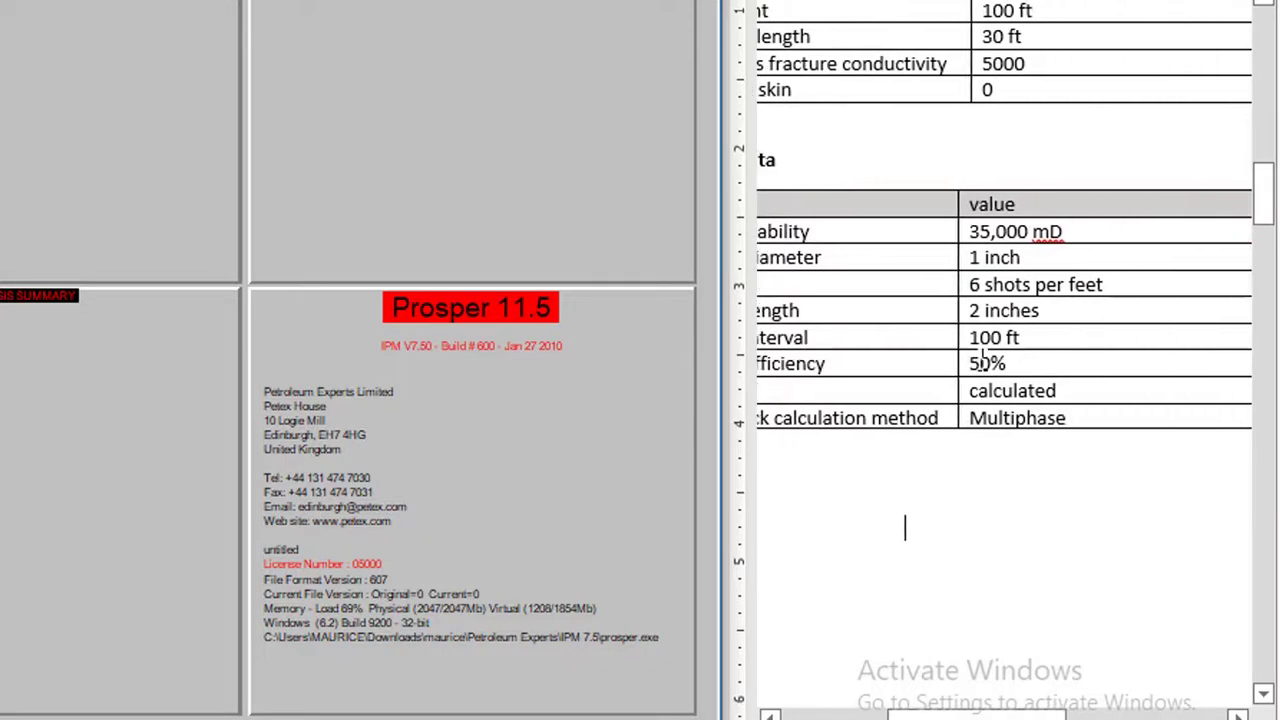
scroll(983, 361, "left", 3)
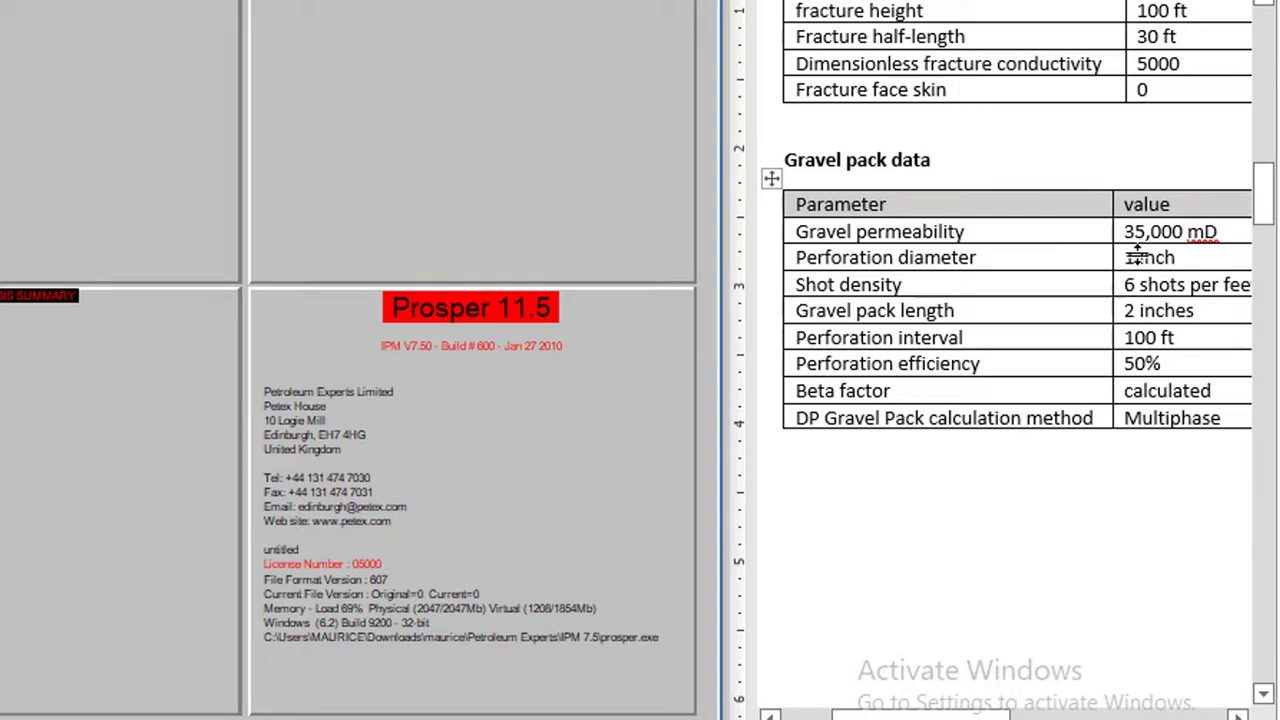
scroll(1014, 291, "up", 1)
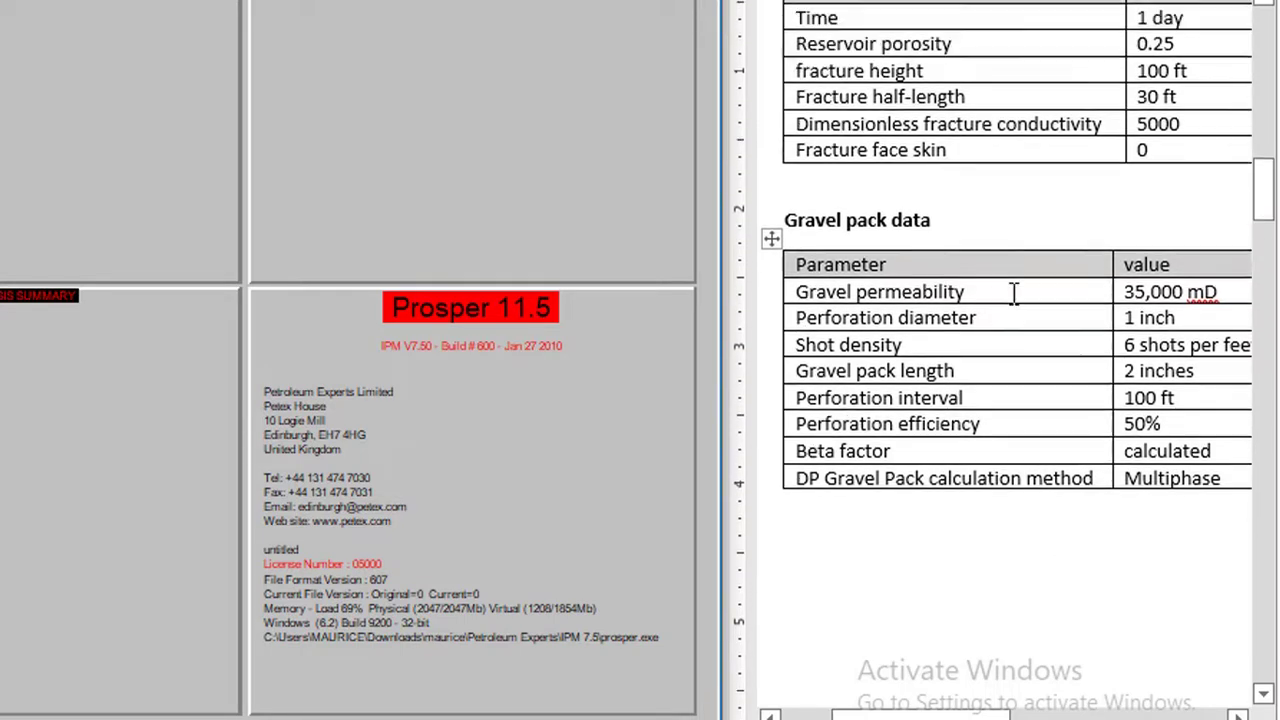
scroll(1014, 291, "up", 1)
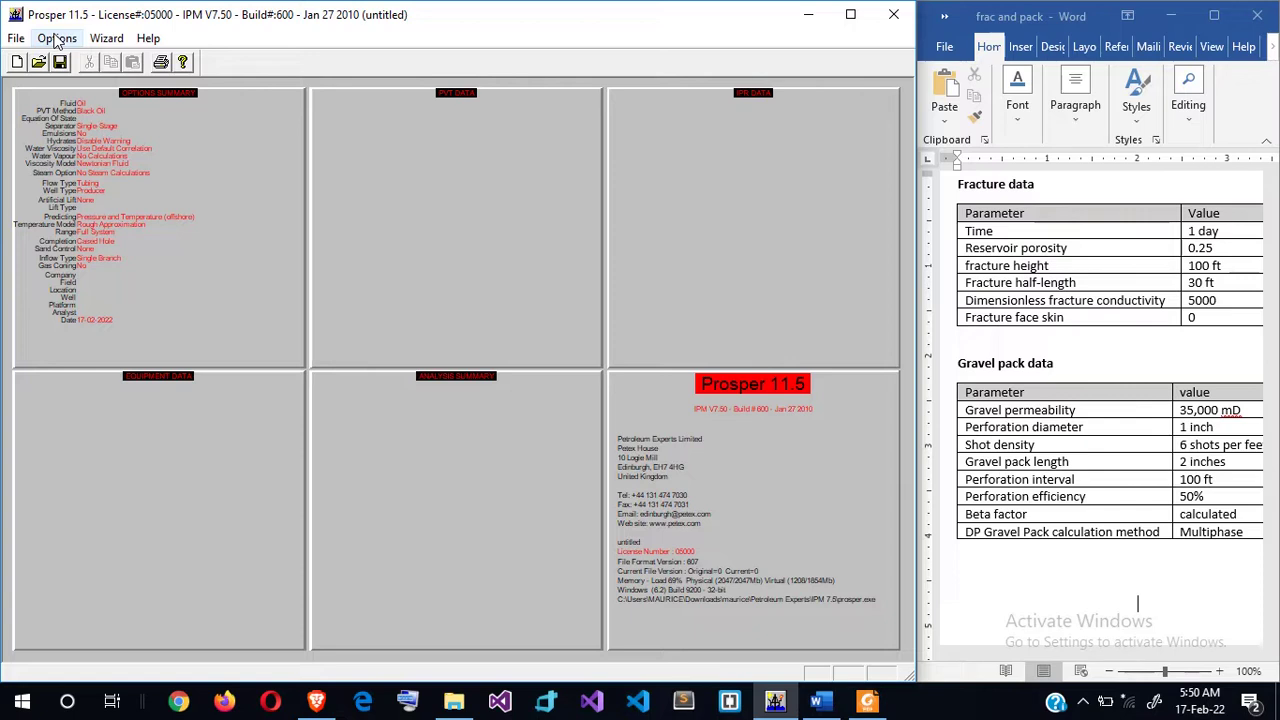
- In the system options, set Sand Control to Gravel Pack and keep the completion as Cased Hole
left_click(57, 40)
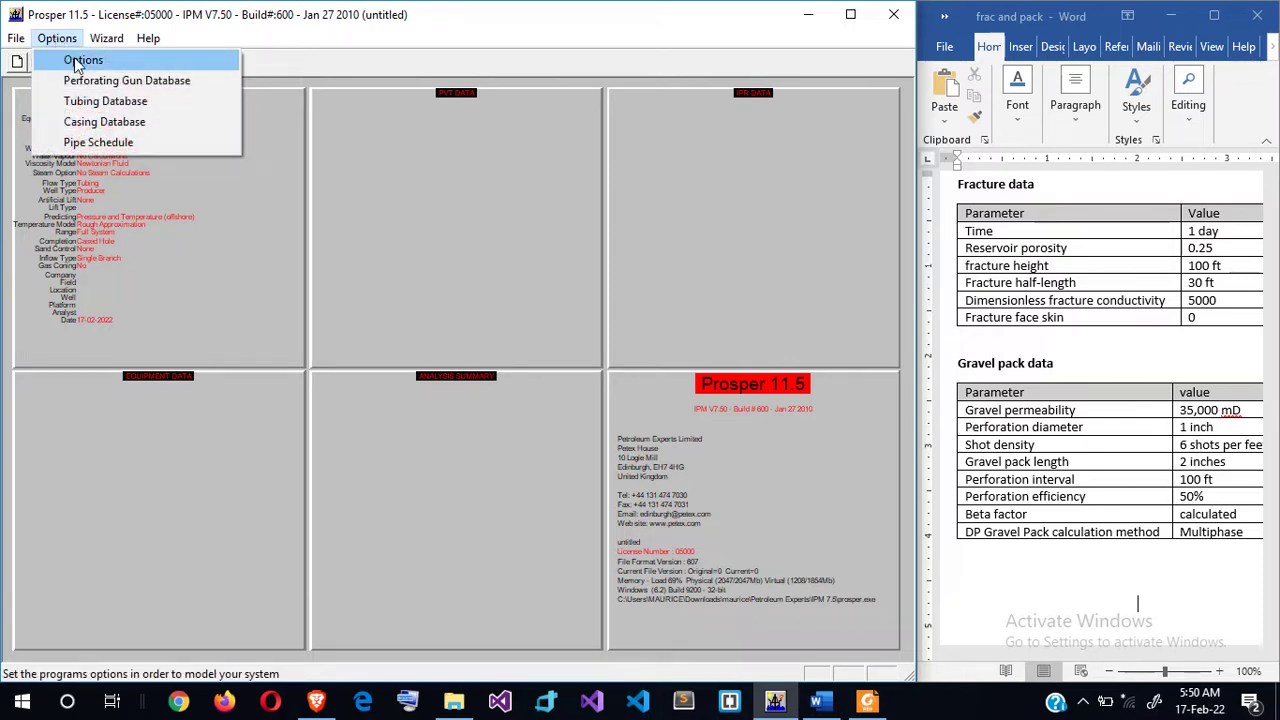
left_click(75, 60)
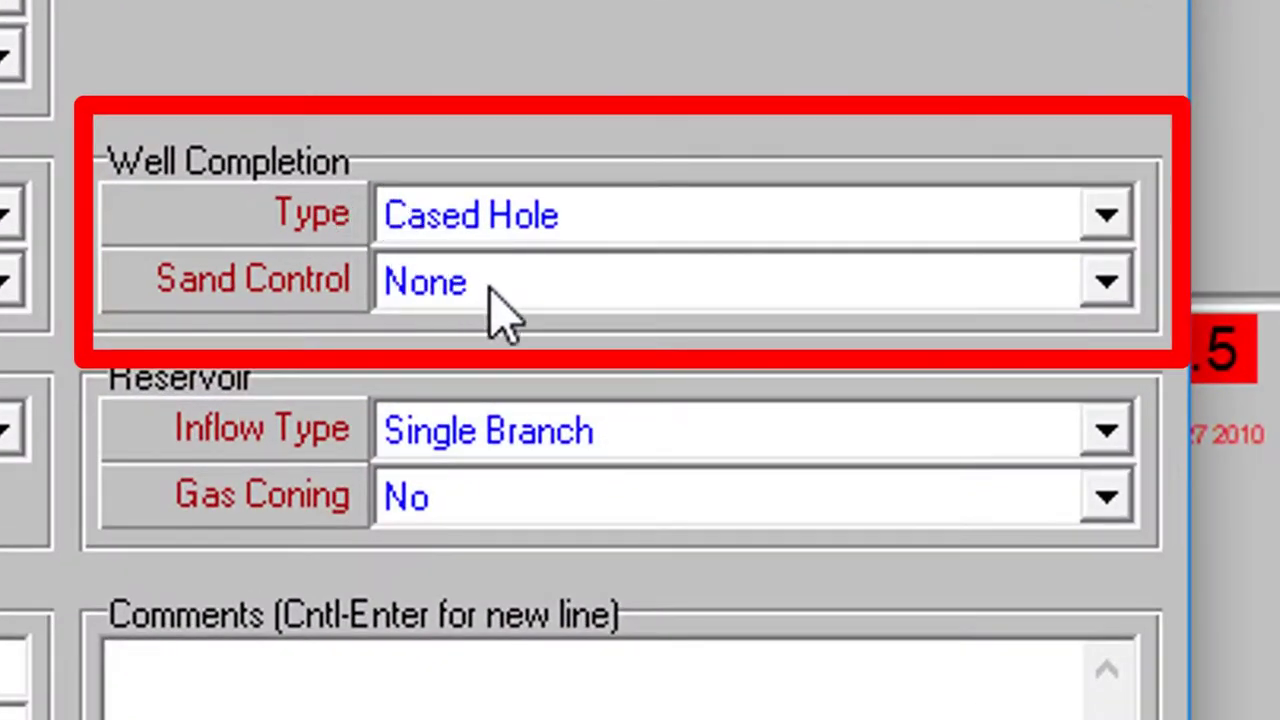
left_click(491, 288)
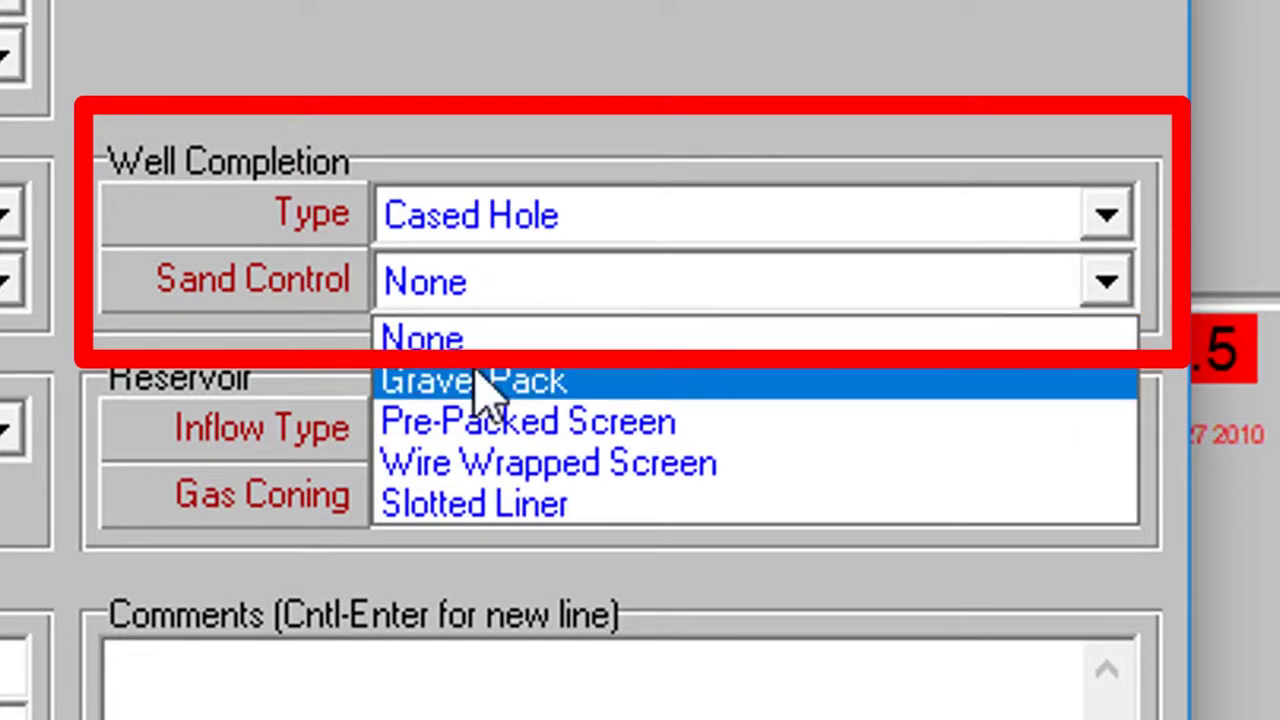
left_click(478, 382)
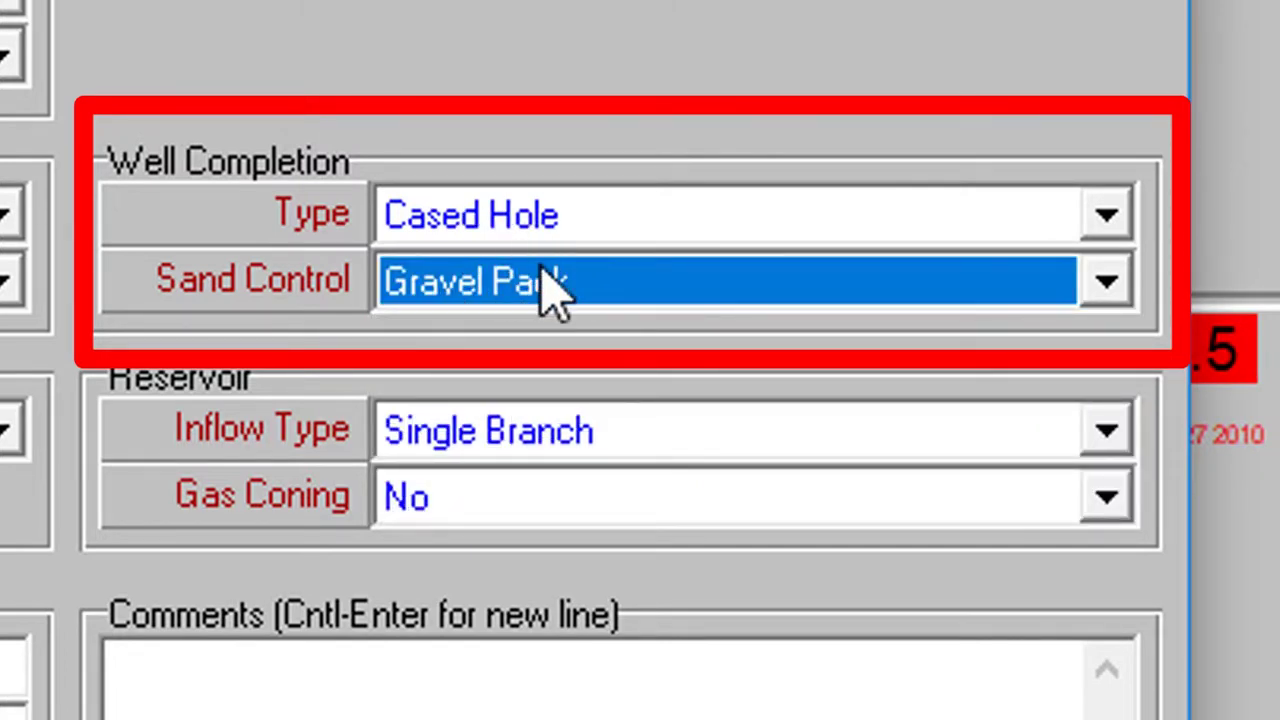
left_click(572, 217)
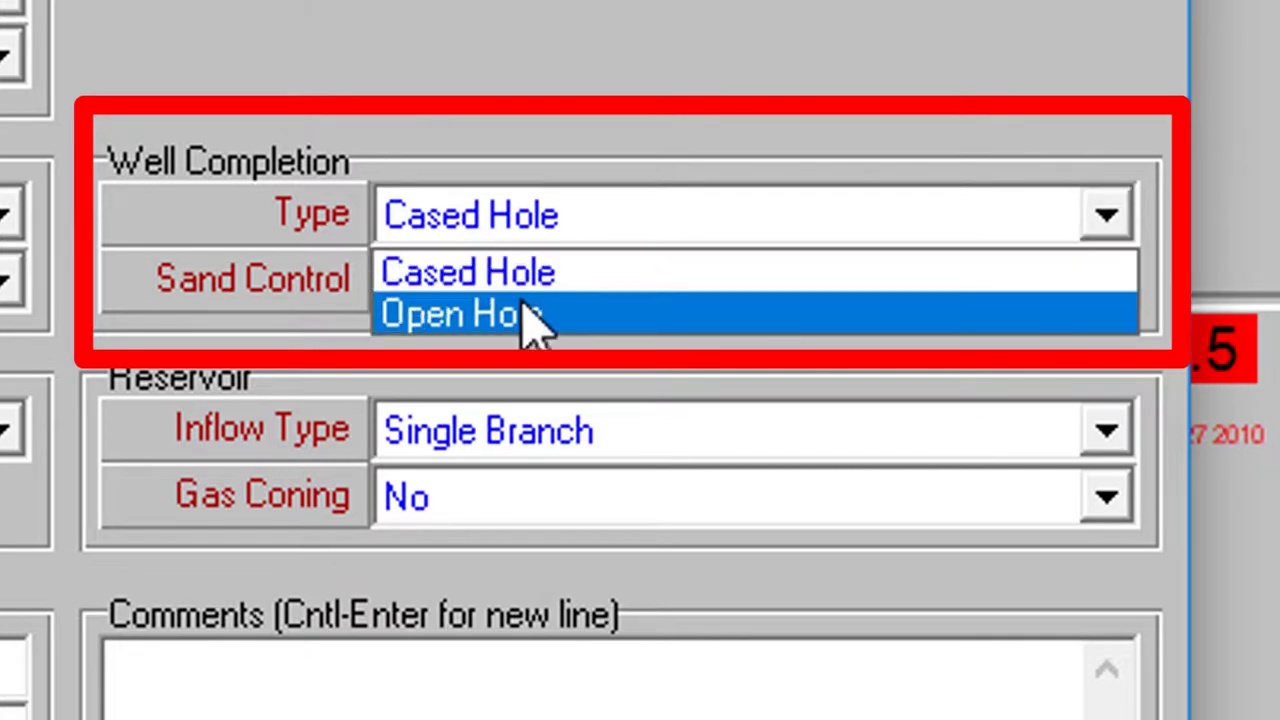
left_click(510, 313)
left_click(574, 300)
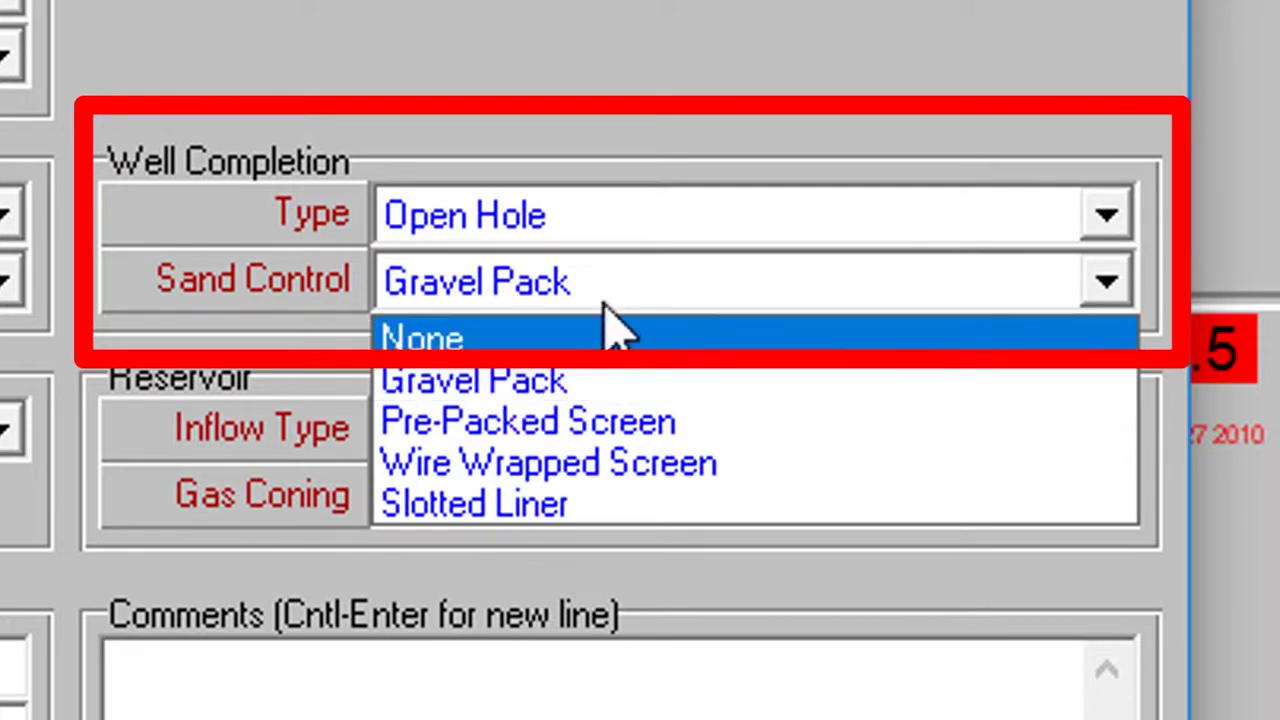
left_click(680, 226)
left_click(594, 229)
left_click(496, 281)
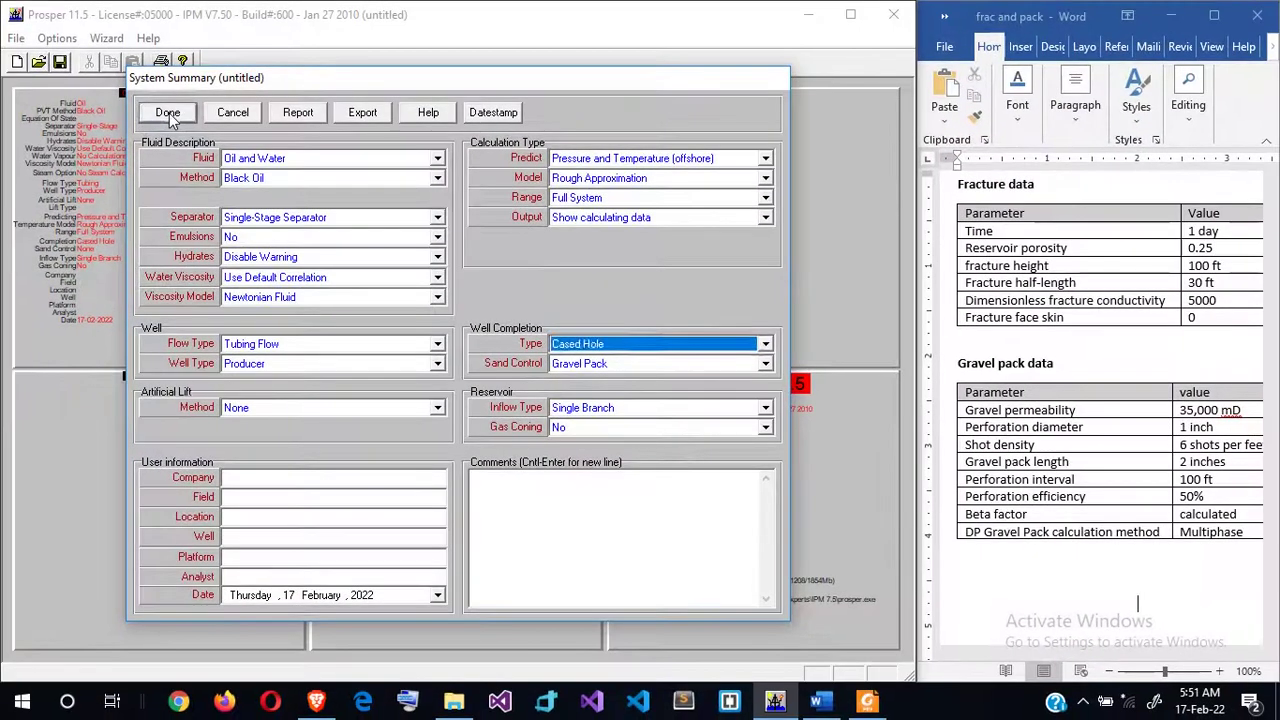
left_click(168, 113)
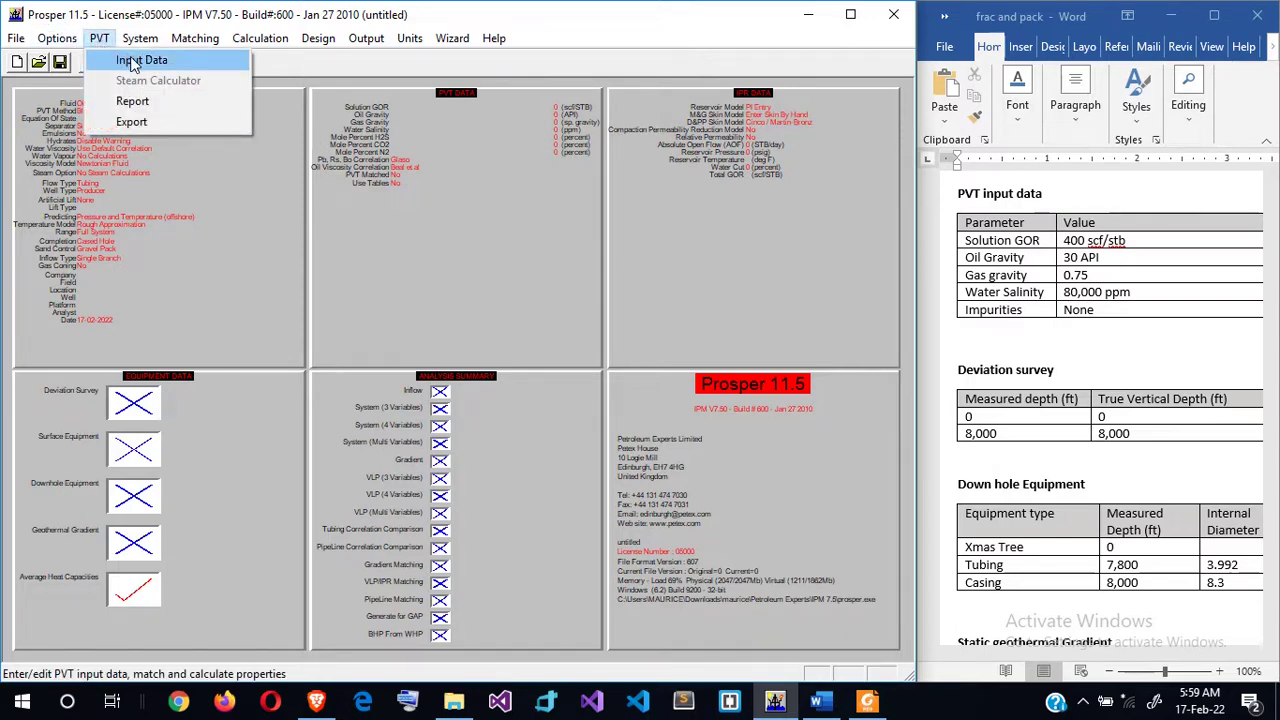
- Enter black oil PVT: GOR 400 scf/STB, 30 API oil, 0.75 gas gravity, 80000 ppm salinity
left_click(133, 62)
type("400")
key("Tab")
type("30")
key("Tab")
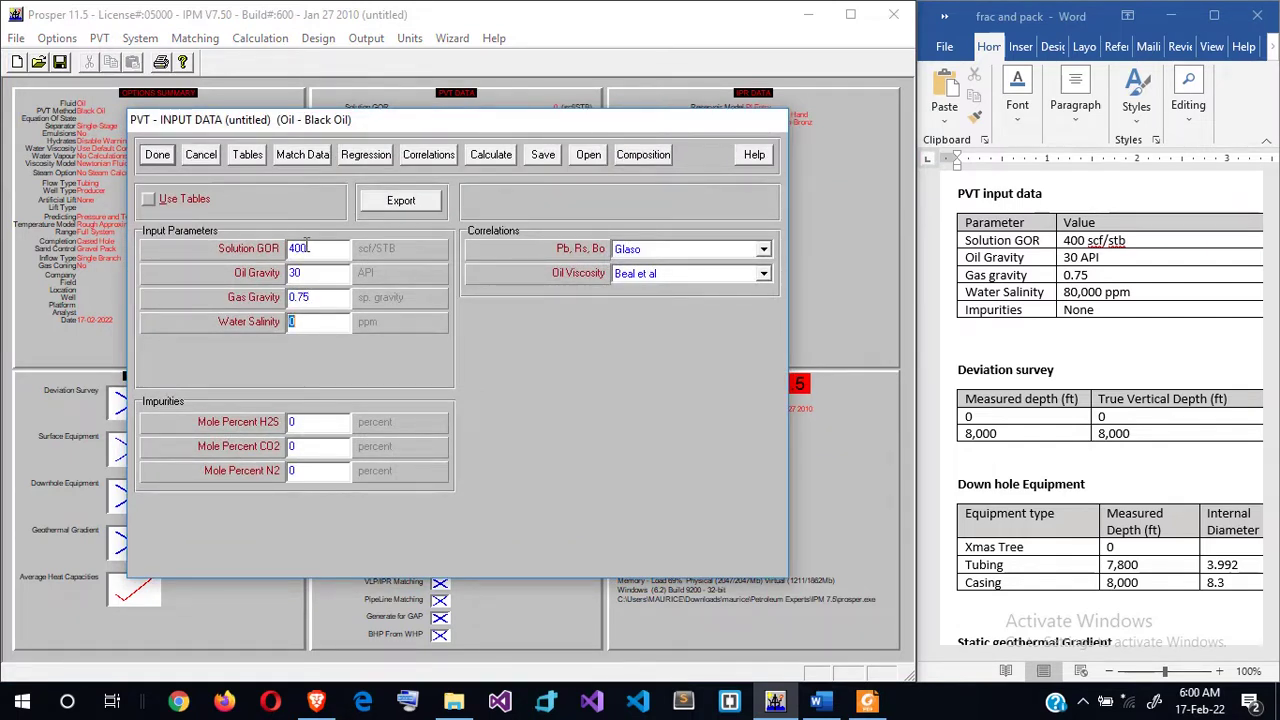
type("80000")
left_click(157, 153)
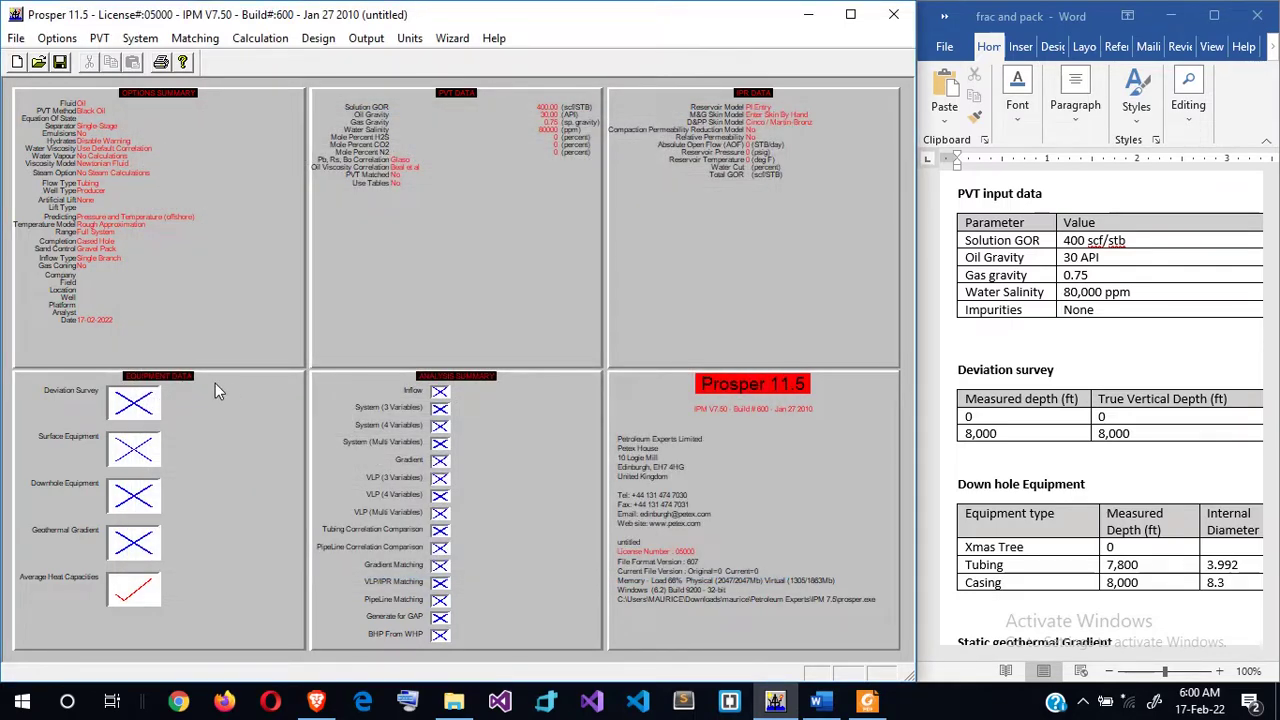
- Select all equipment input sections except Surface Equipment
left_click(131, 40)
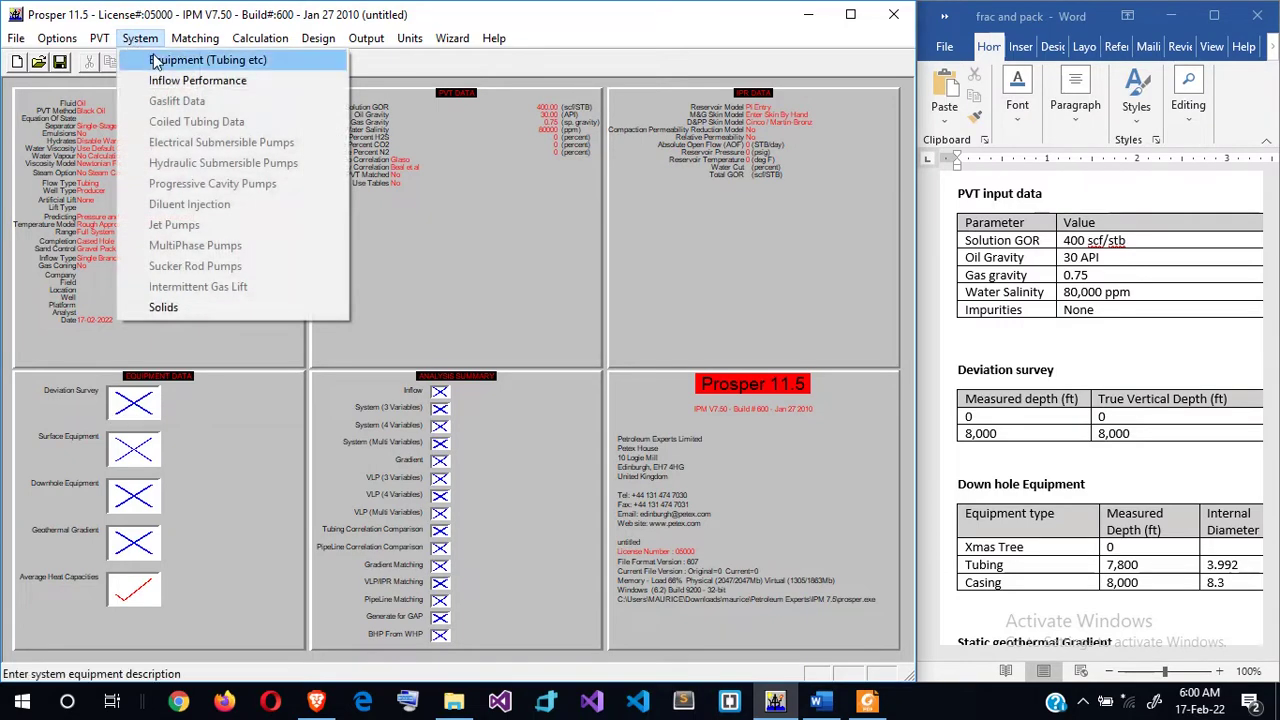
left_click(156, 61)
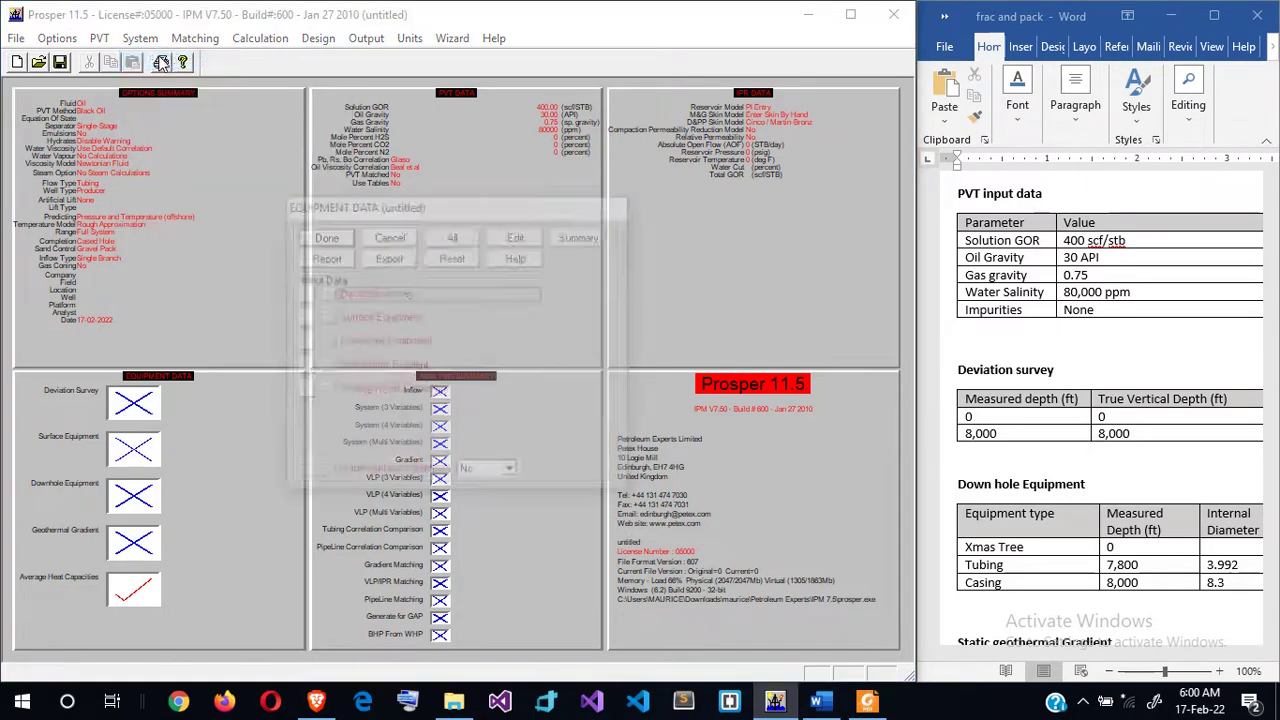
left_click(445, 238)
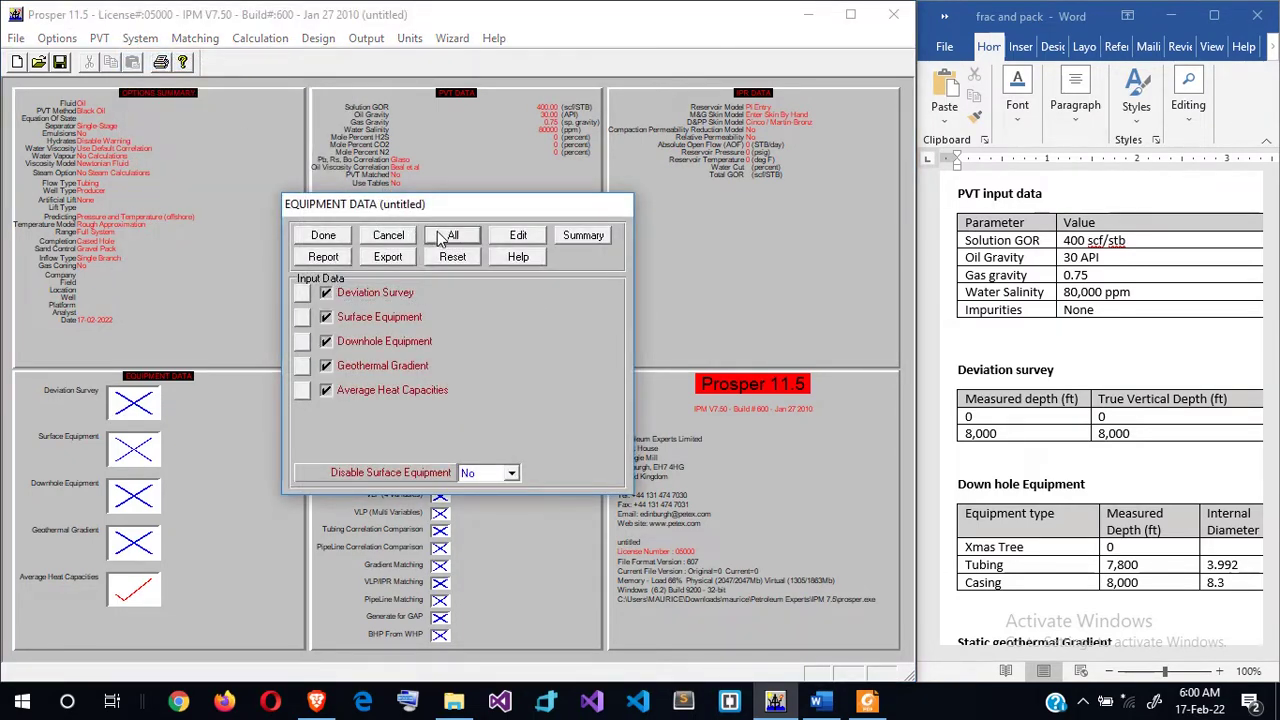
left_click(368, 320)
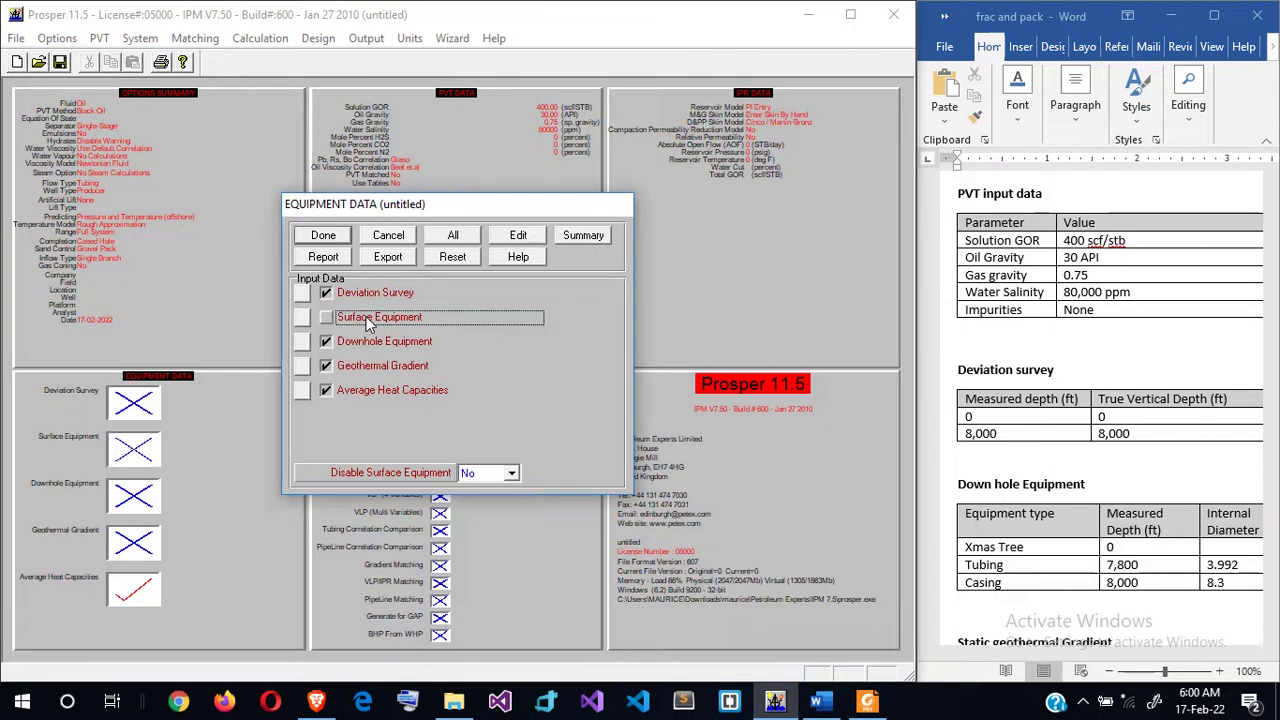
- Enter deviation survey points 0/0 and 8000/8000 ft and plot the survey
left_click(517, 236)
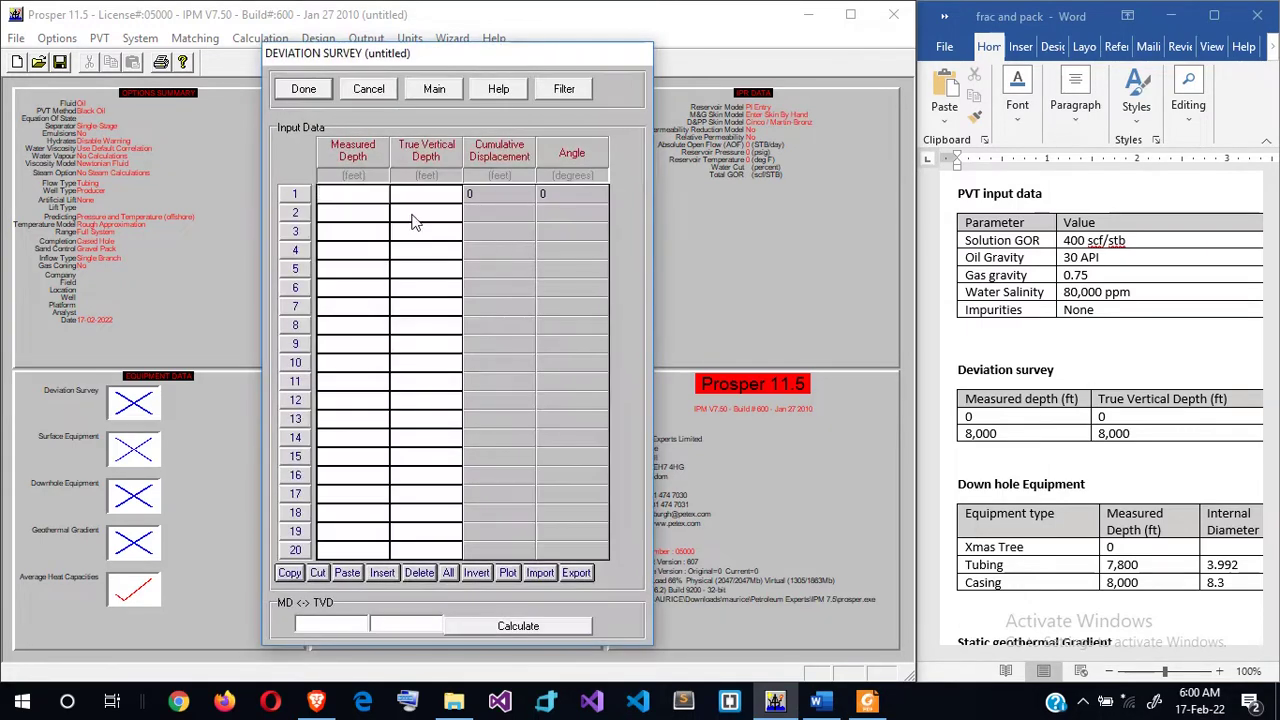
type("0")
key("Tab")
type("0")
key("Tab")
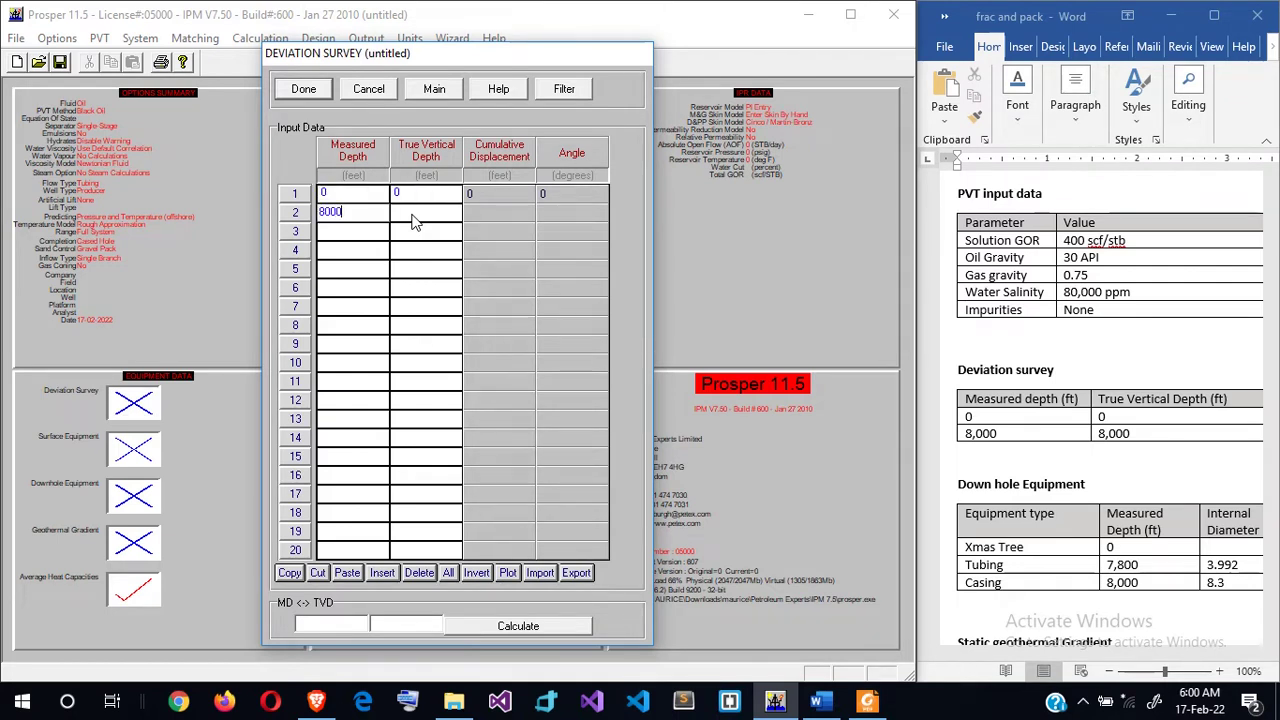
key("Tab")
type("8000")
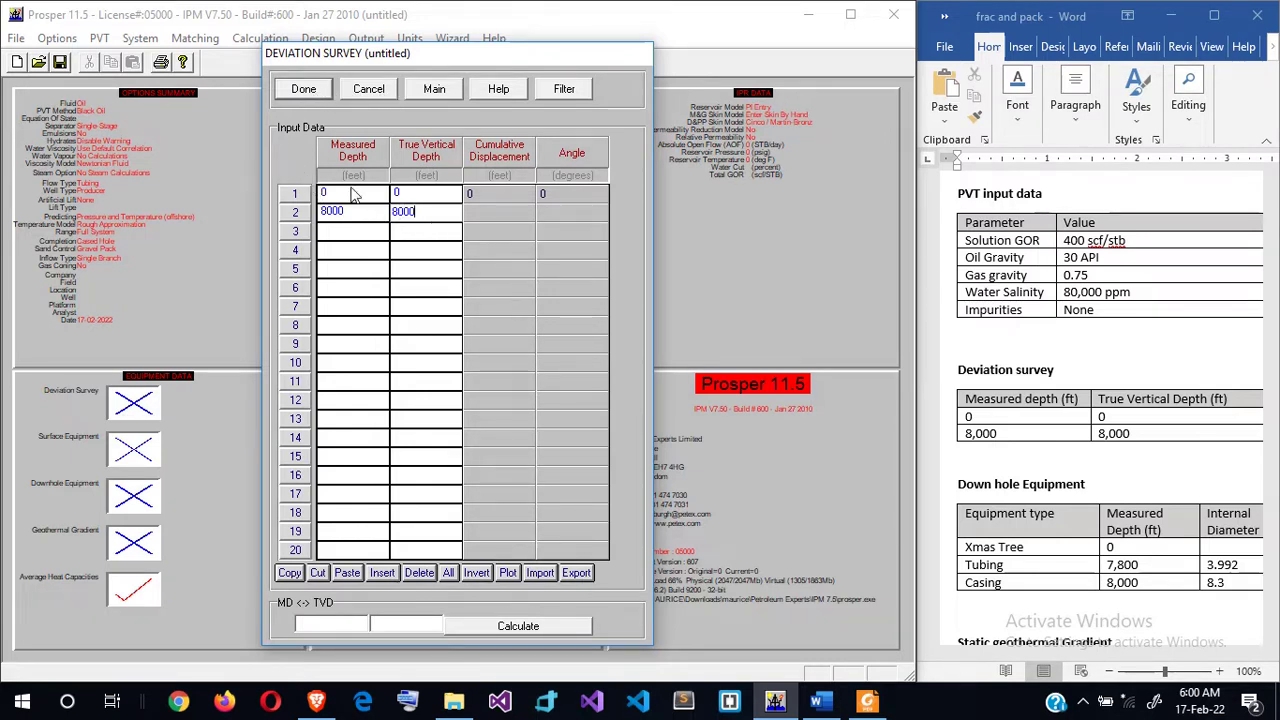
left_click(508, 573)
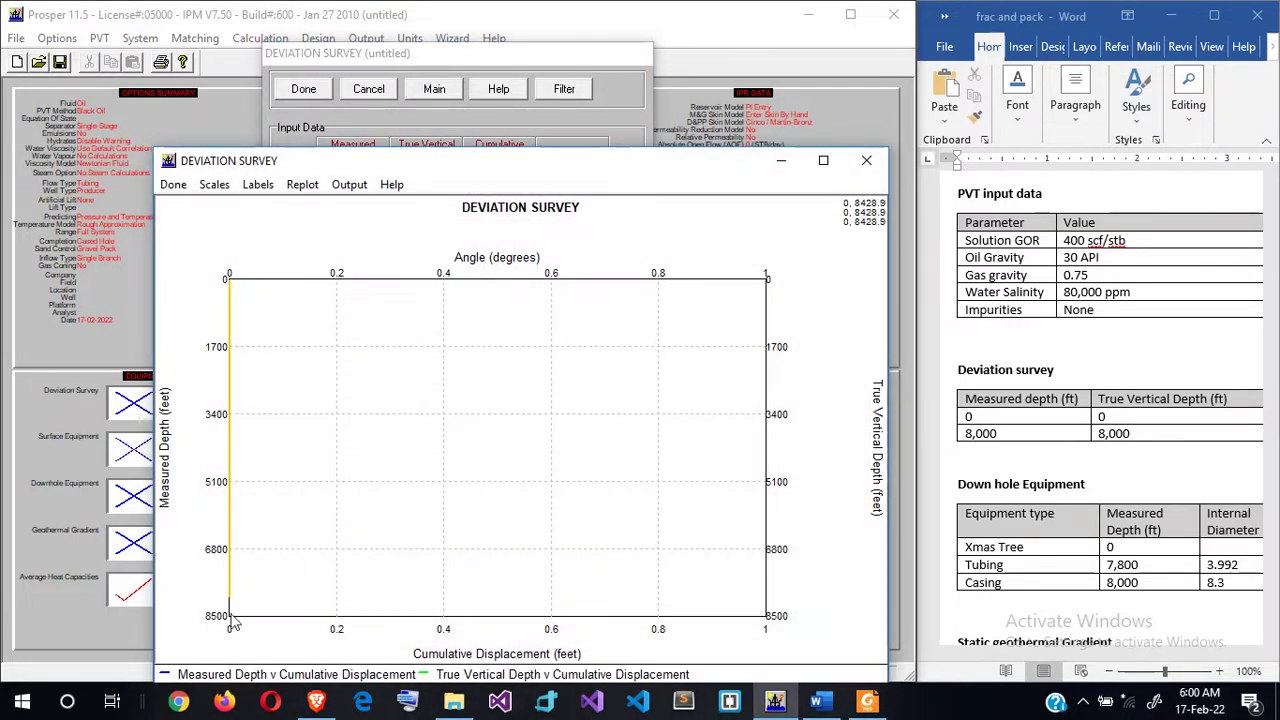
- Add Tubing and Casing rows below the Xmas Tree, labelled 'Well head', in Downhole Equipment
left_click(173, 185)
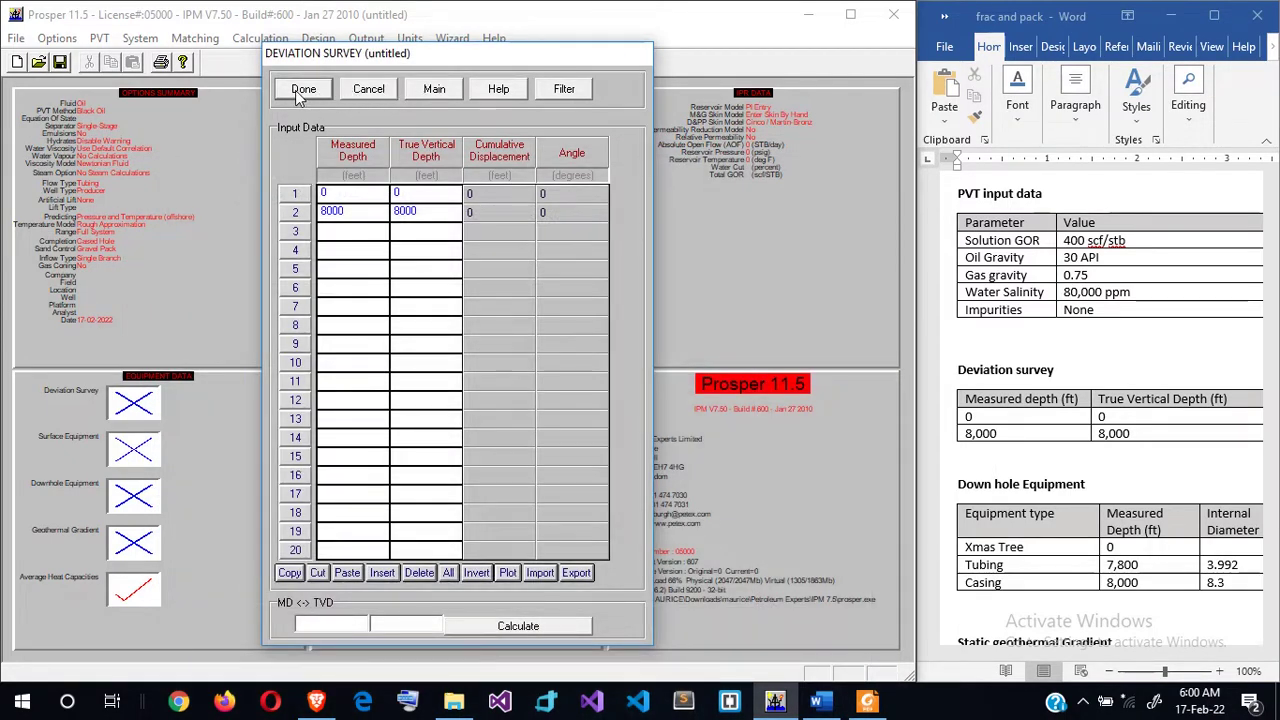
left_click(299, 94)
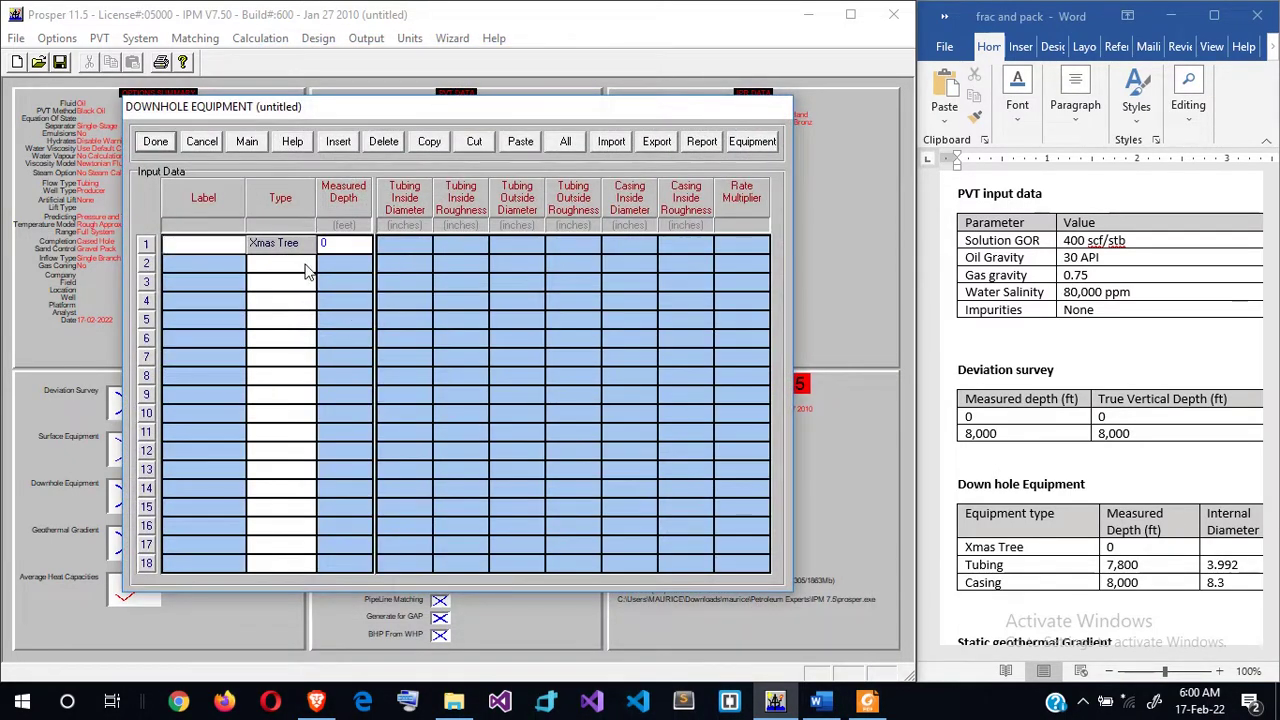
left_click(304, 266)
left_click(306, 265)
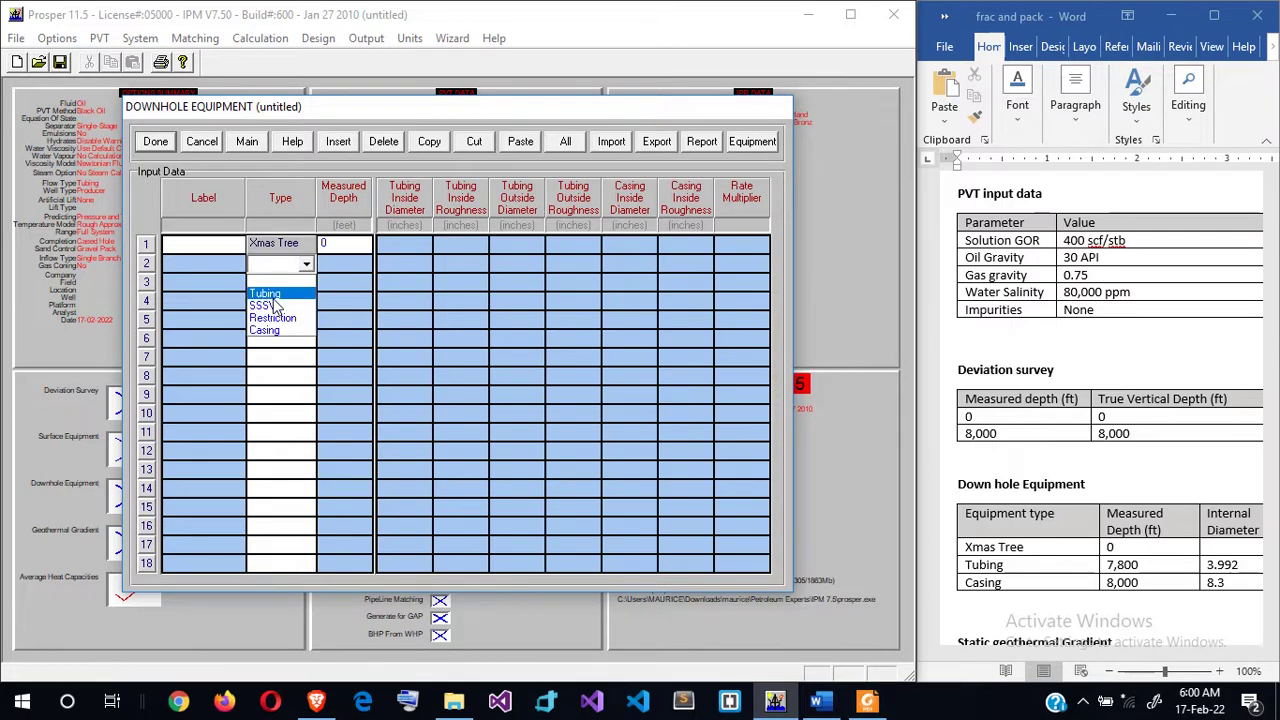
left_click(276, 296)
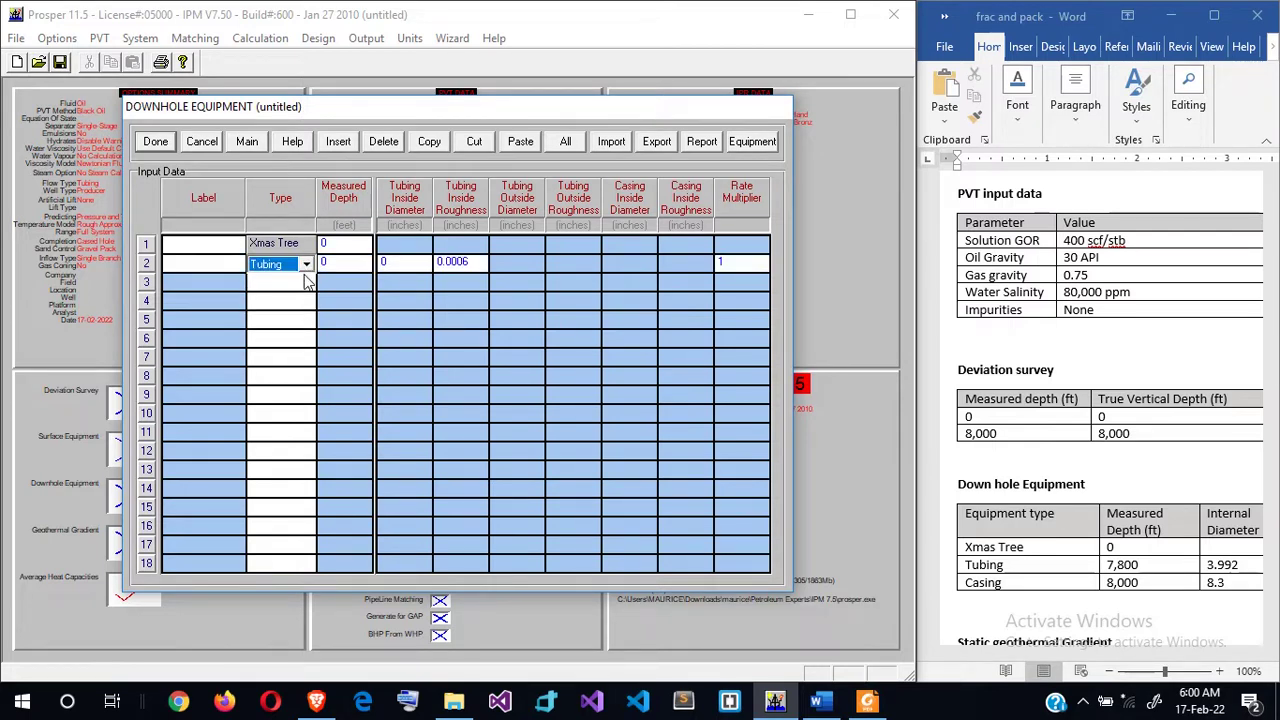
left_click(307, 283)
left_click(307, 283)
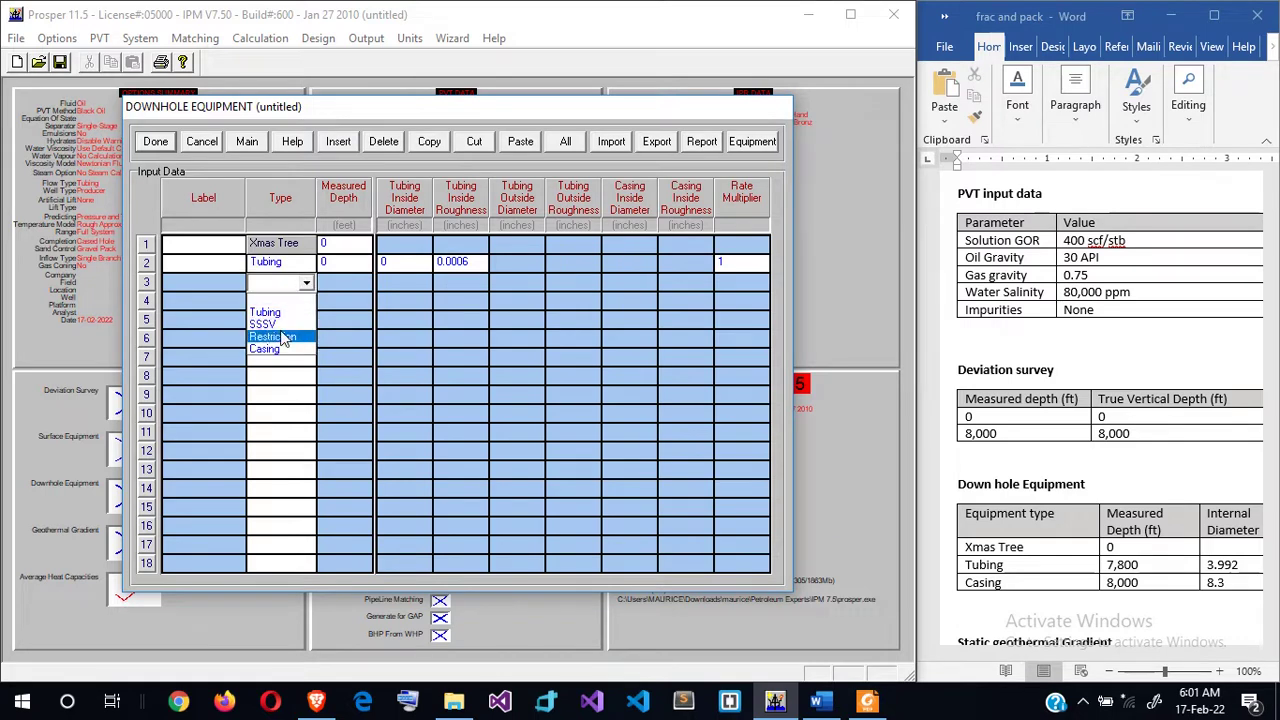
left_click(268, 349)
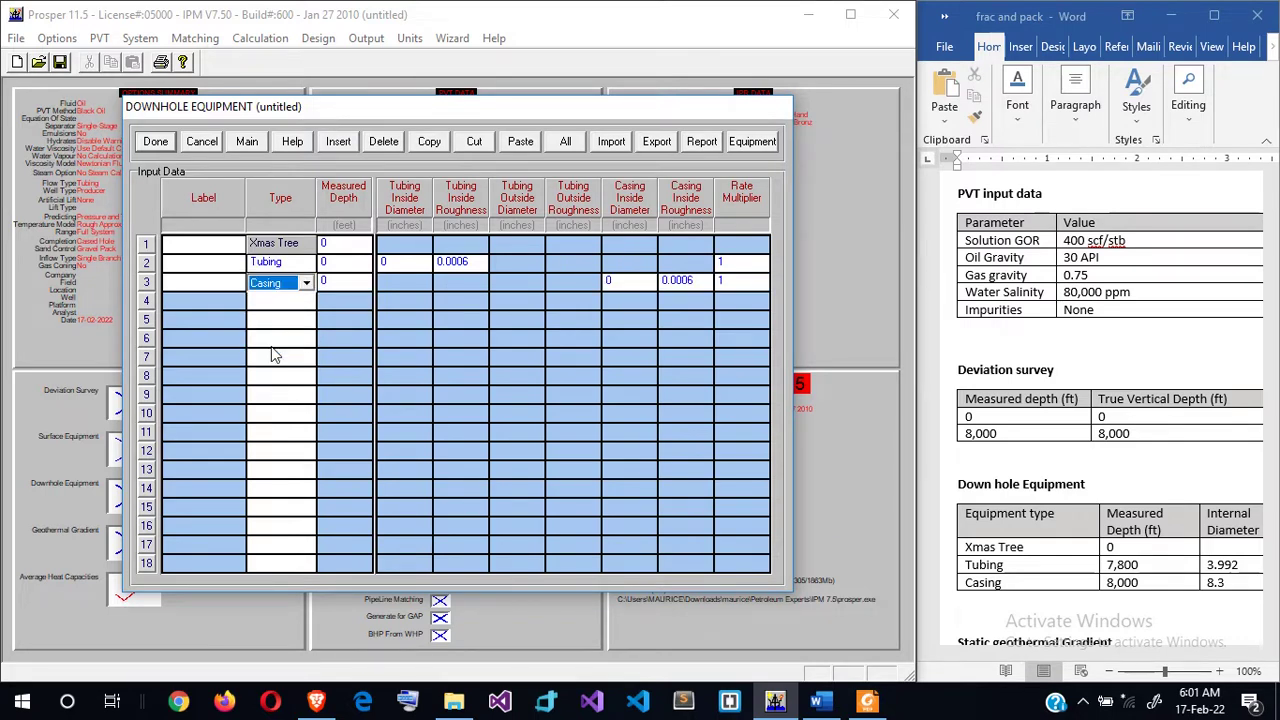
left_click(203, 244)
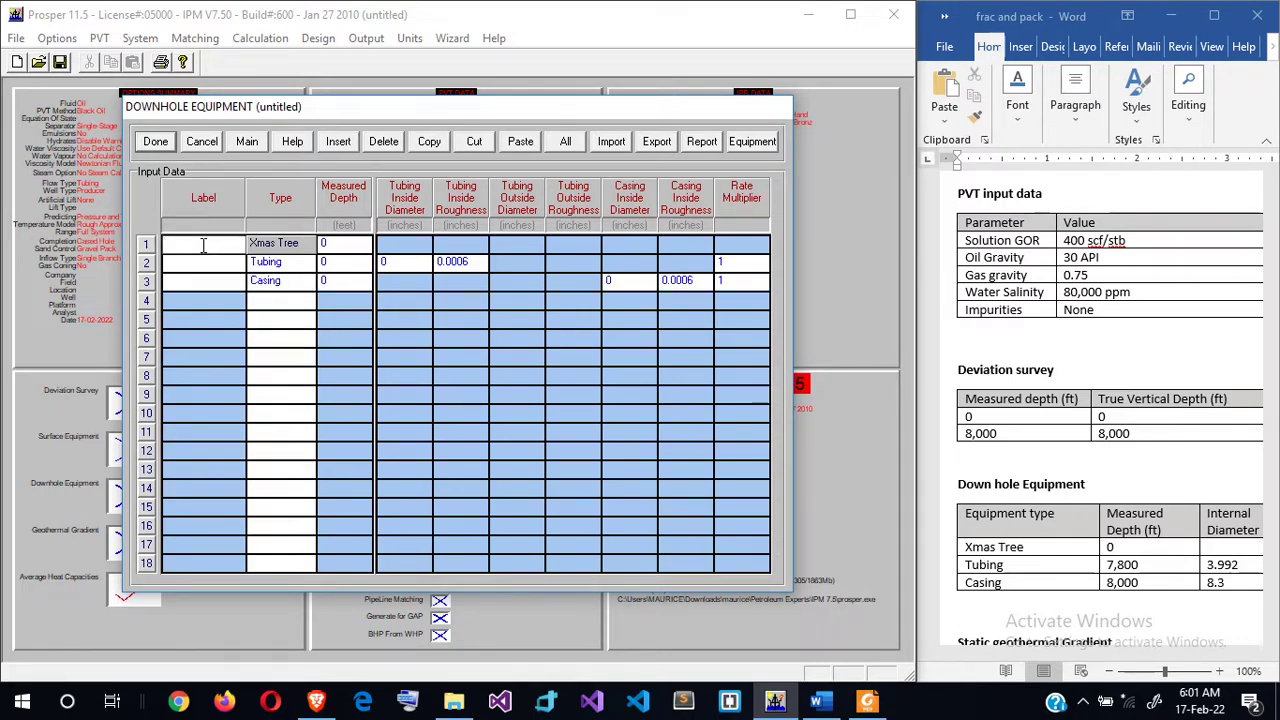
type("Well head")
- Set tubing to 7800 ft (3.992 in), casing to 8000 ft (8.3 in), both roughness 0.0018
left_click(343, 261)
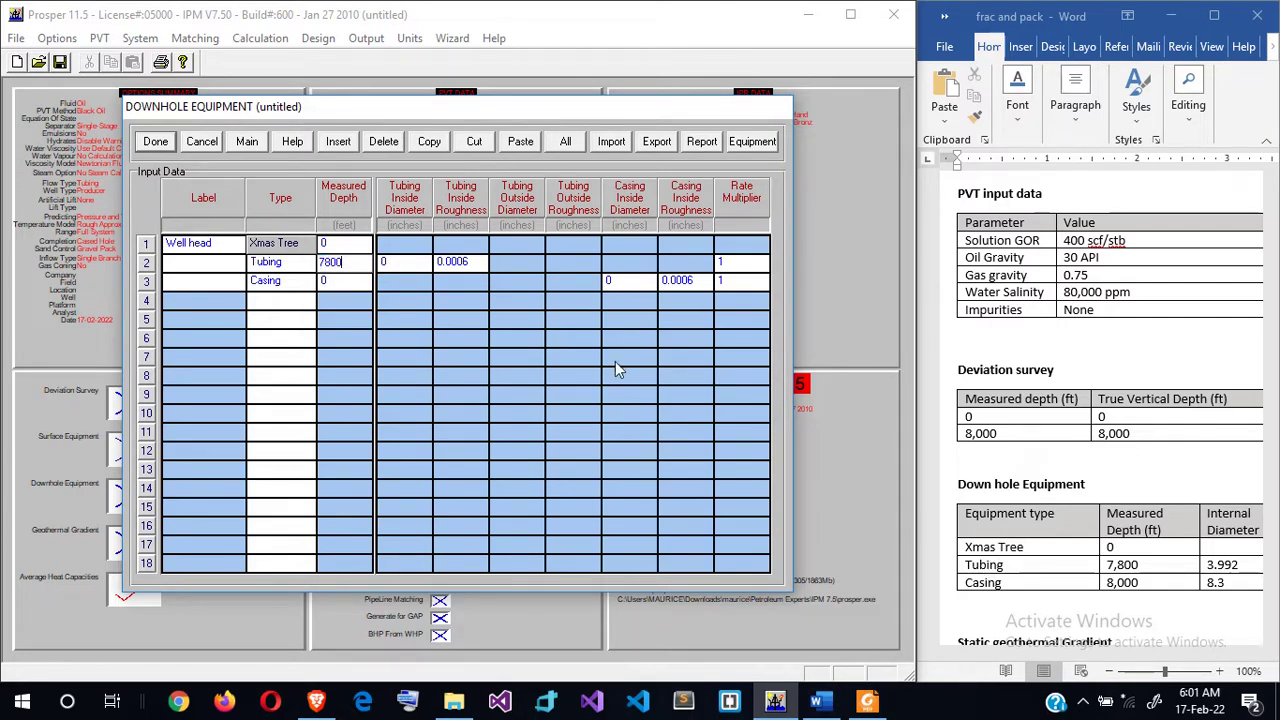
left_click(352, 282)
left_click(408, 263)
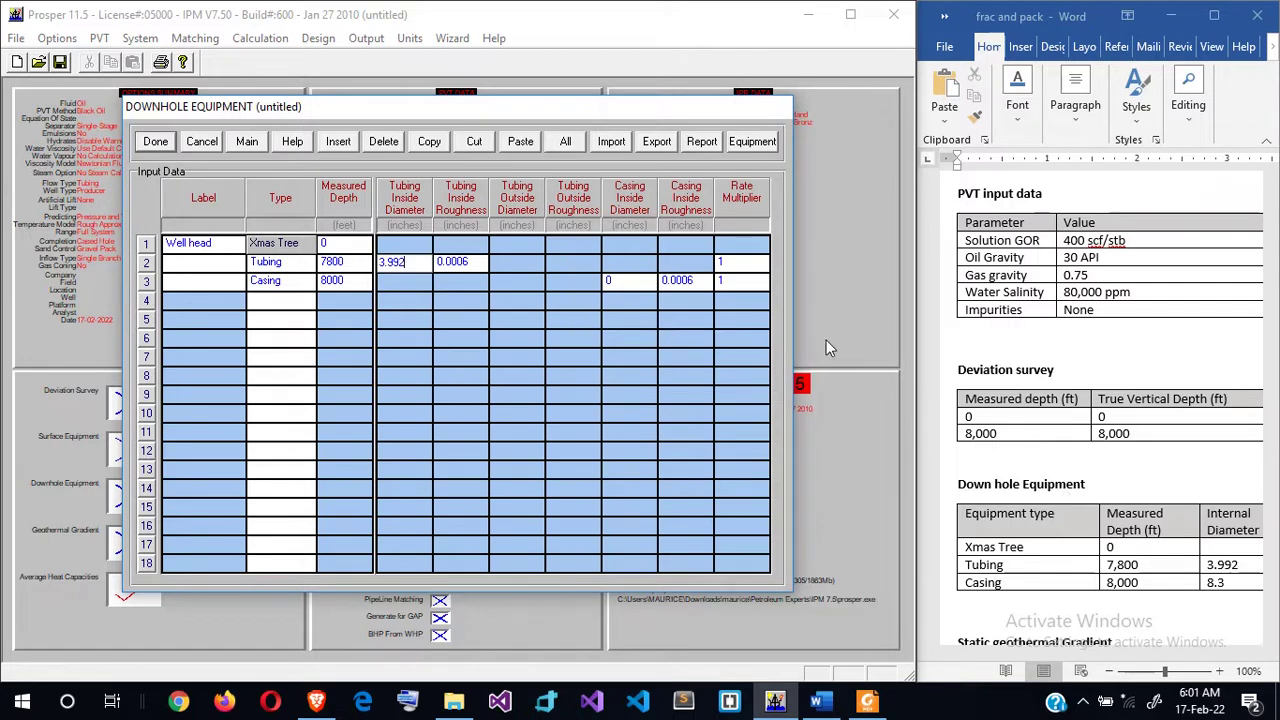
left_click(633, 283)
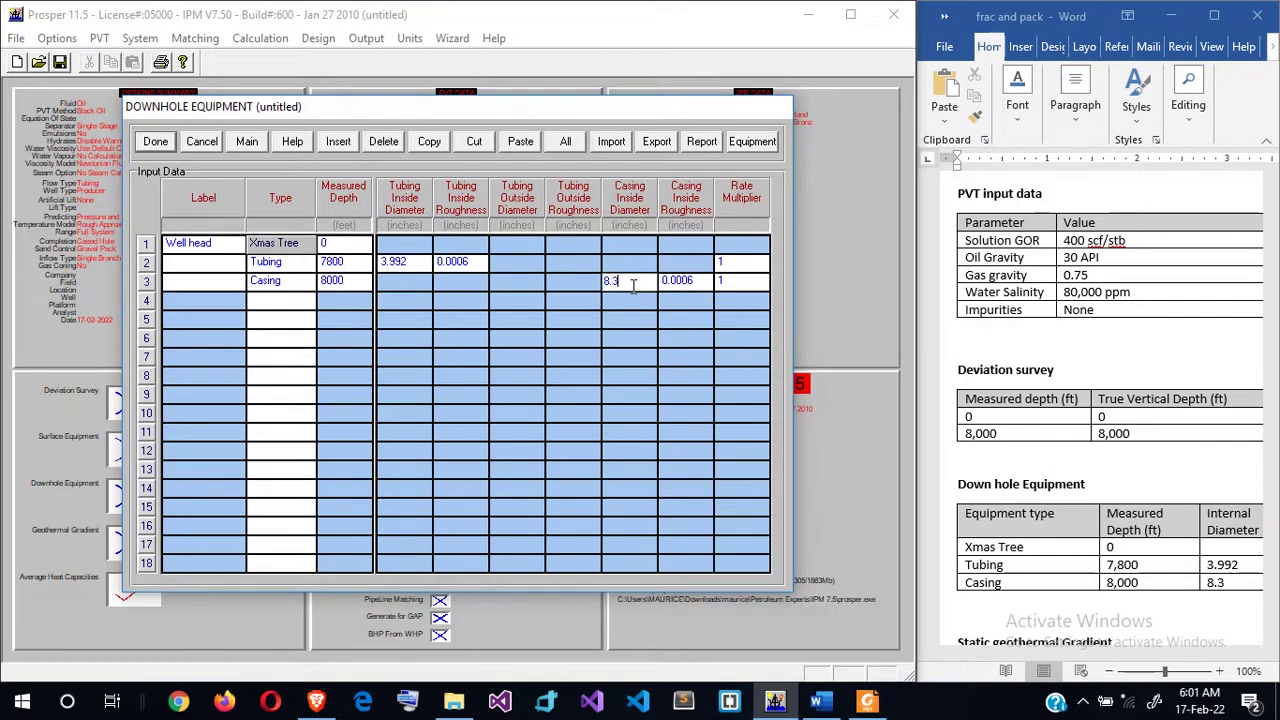
scroll(1077, 516, "right", 3)
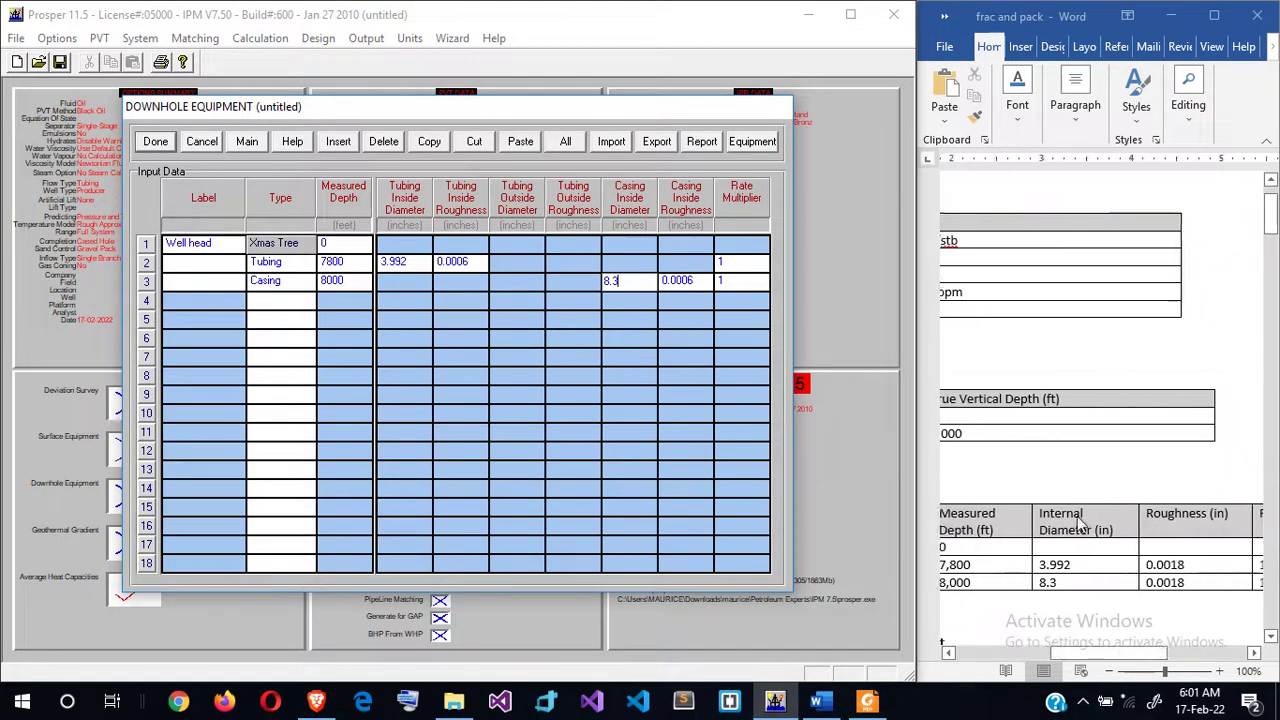
scroll(1077, 516, "right", 1)
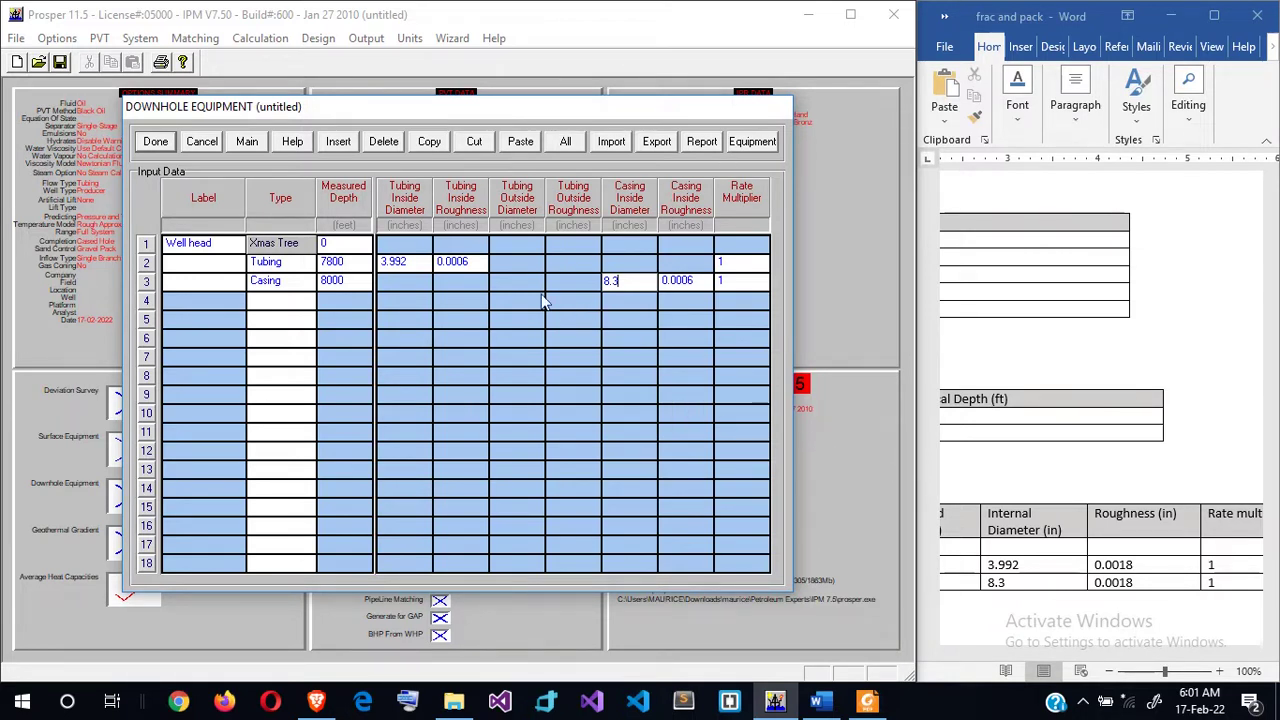
left_click(474, 263)
type("0.")
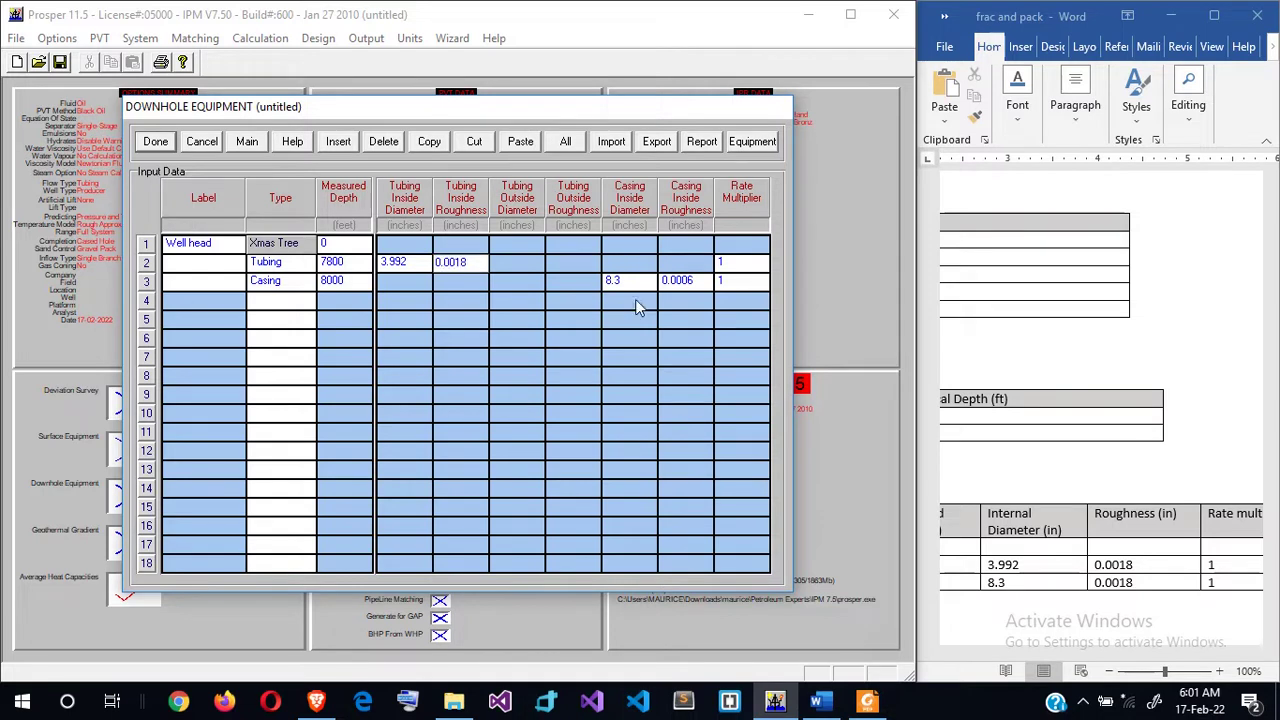
left_click(677, 283)
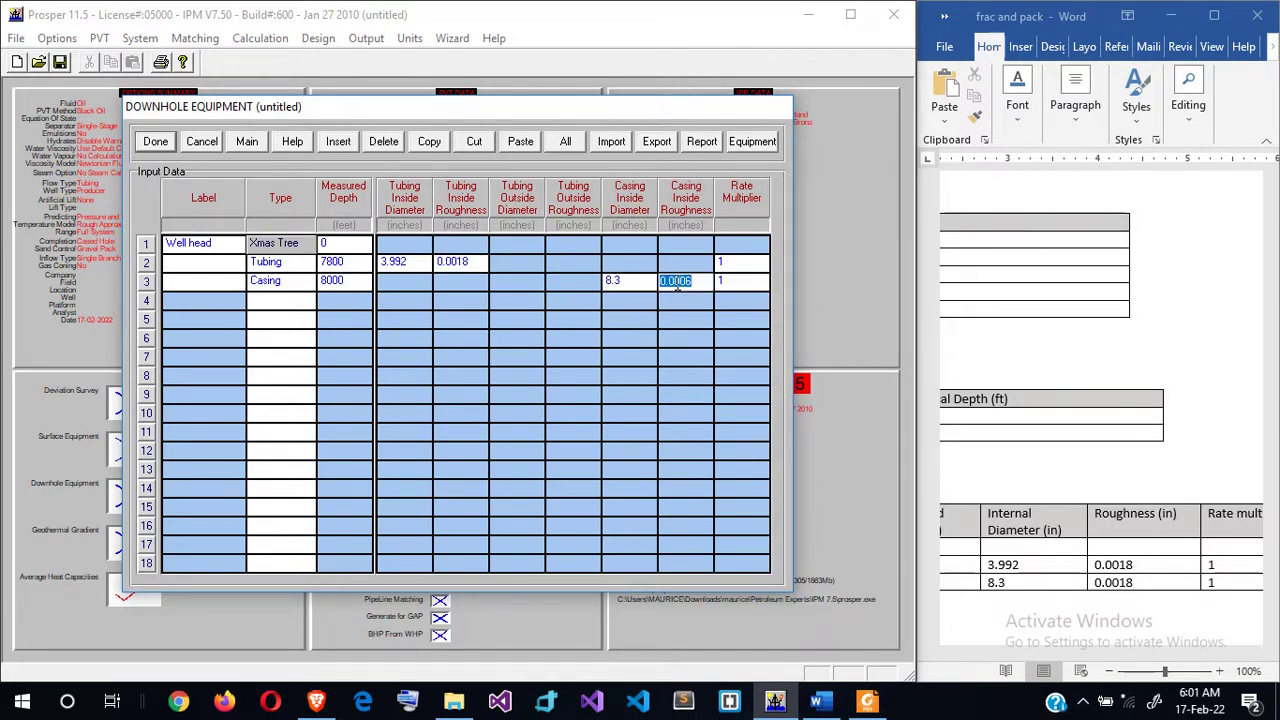
type("0.00")
- Accept the downhole equipment table and look over the geothermal gradient form
left_click(157, 143)
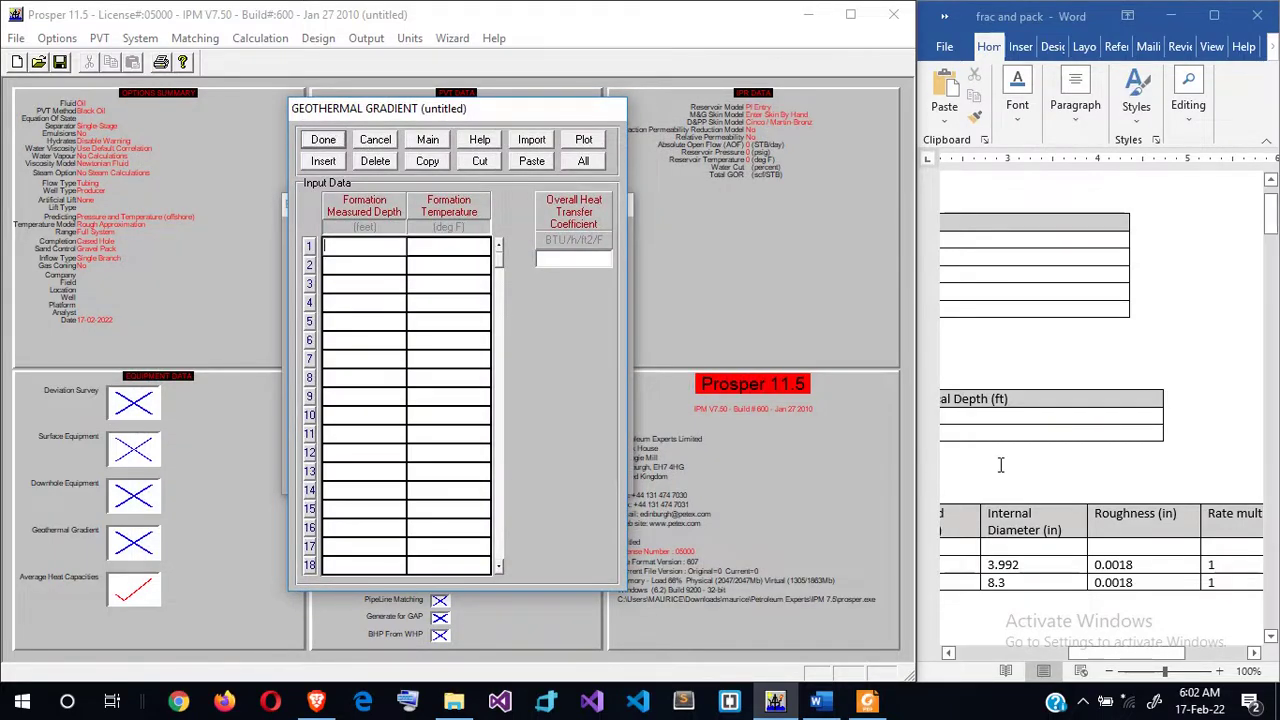
scroll(996, 468, "down", 3)
scroll(996, 468, "down", 6)
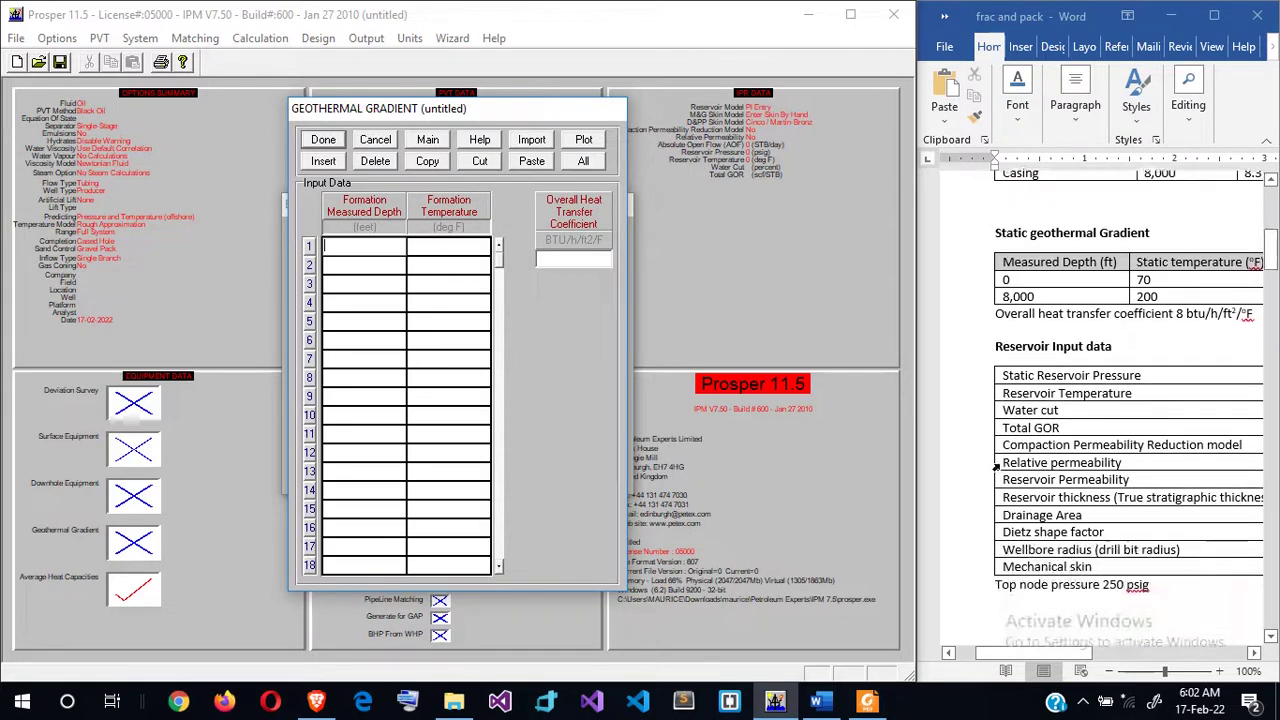
scroll(996, 463, "up", 2)
scroll(996, 463, "right", 1)
scroll(996, 463, "down", 4)
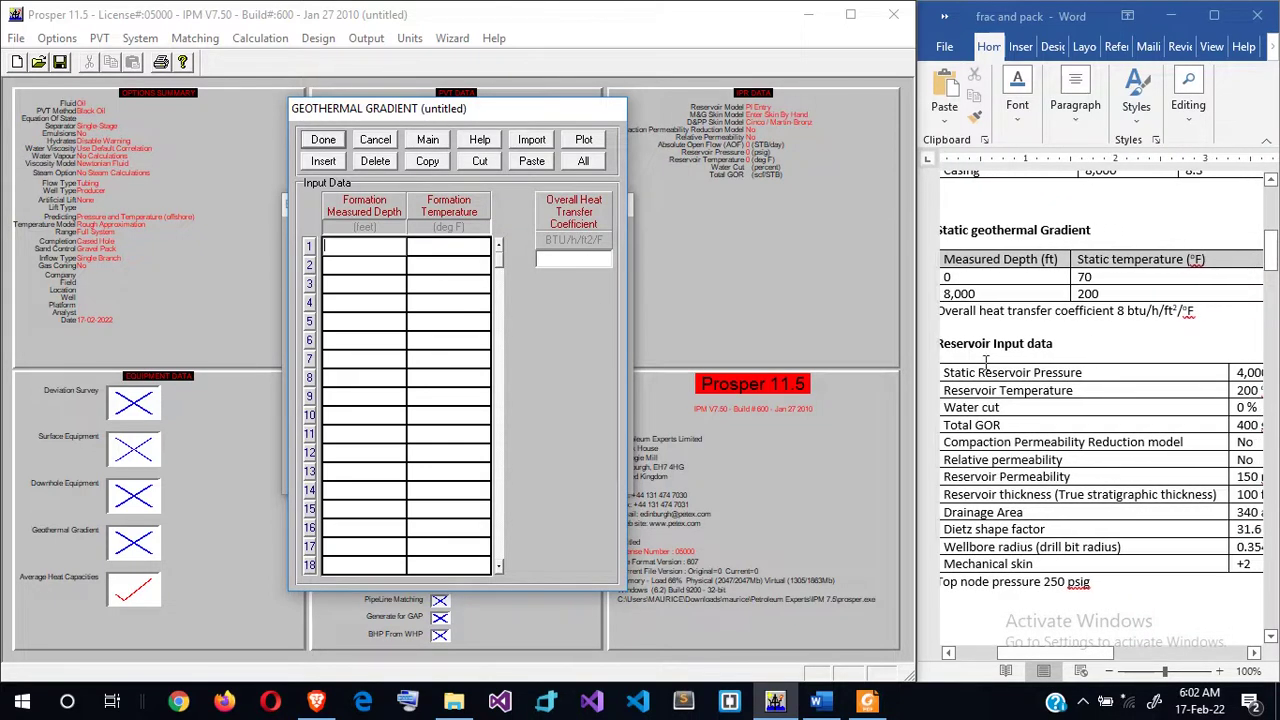
scroll(973, 326, "left", 1)
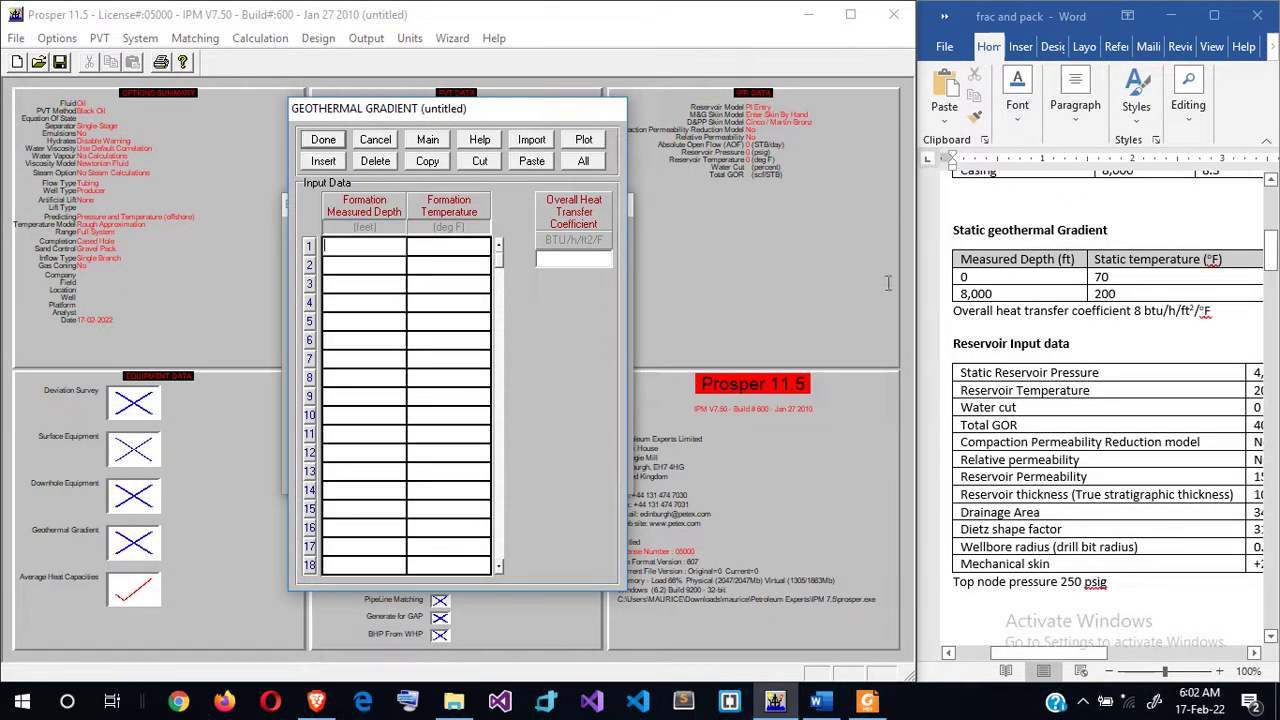
- Enter geothermal points 0 ft at 70 °F and 8000 ft at 200 °F, heat transfer coefficient 8
type("0")
key("Tab")
type("70")
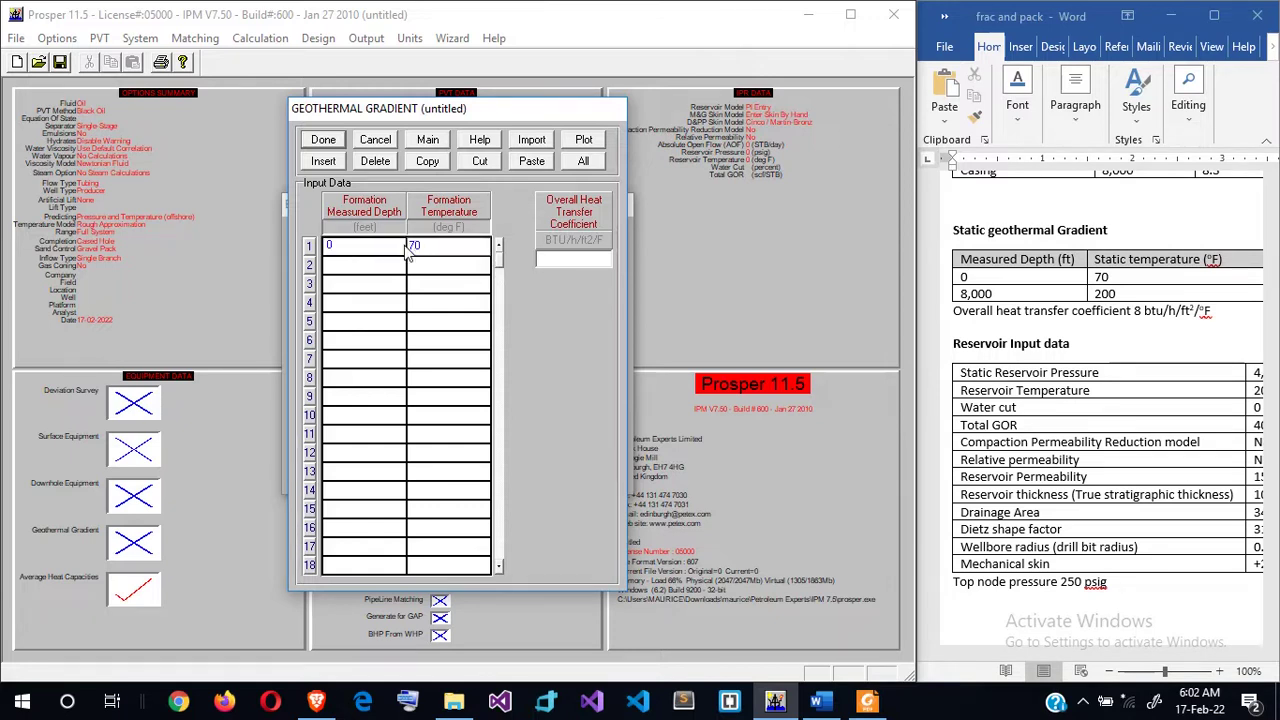
key("Tab")
type("8000")
key("Tab")
type("20")
left_click(555, 258)
left_click(324, 142)
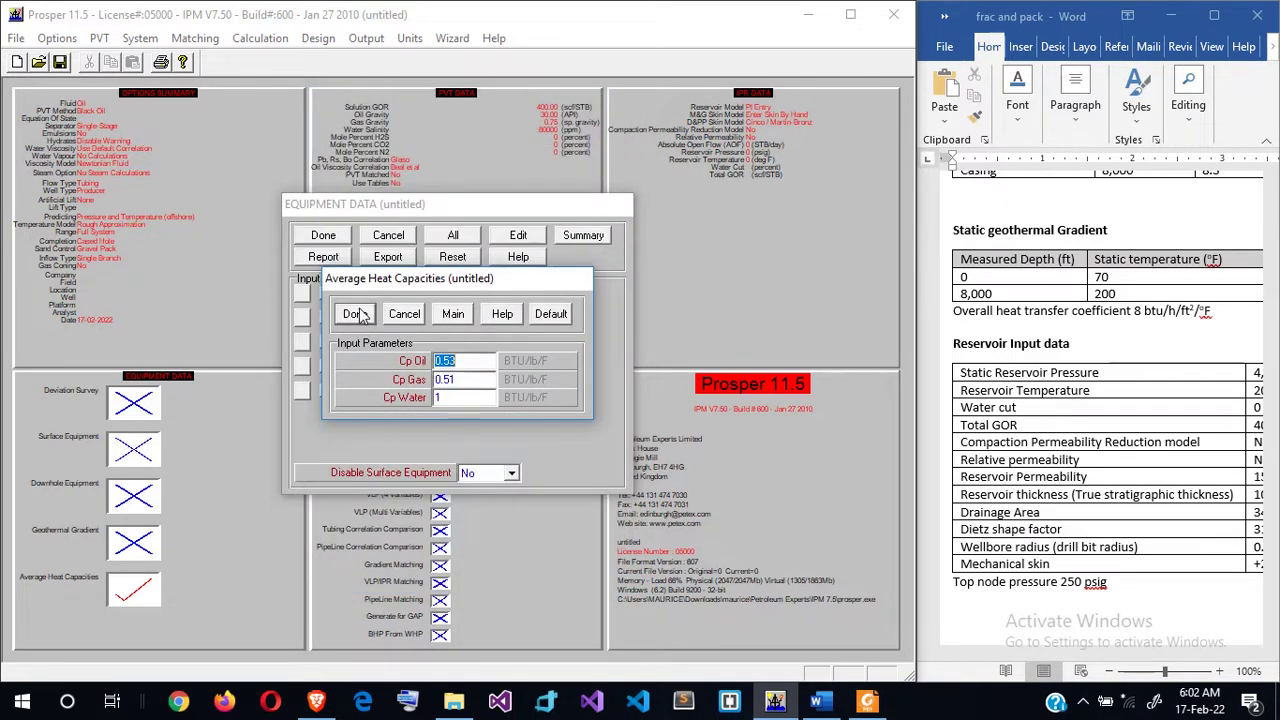
- Accept heat capacities (oil 0.53, gas 0.51, water 1), review summary and downhole drawing, return to main screen
left_click(357, 313)
left_click(560, 240)
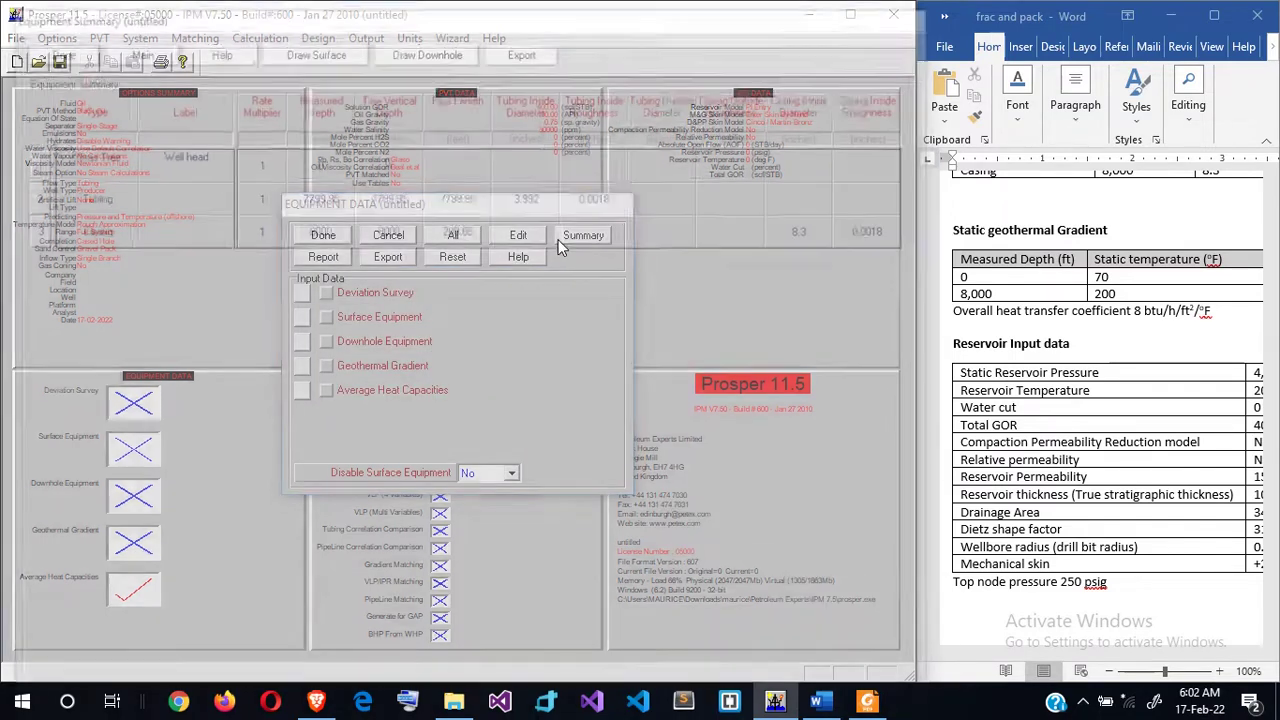
left_click(425, 47)
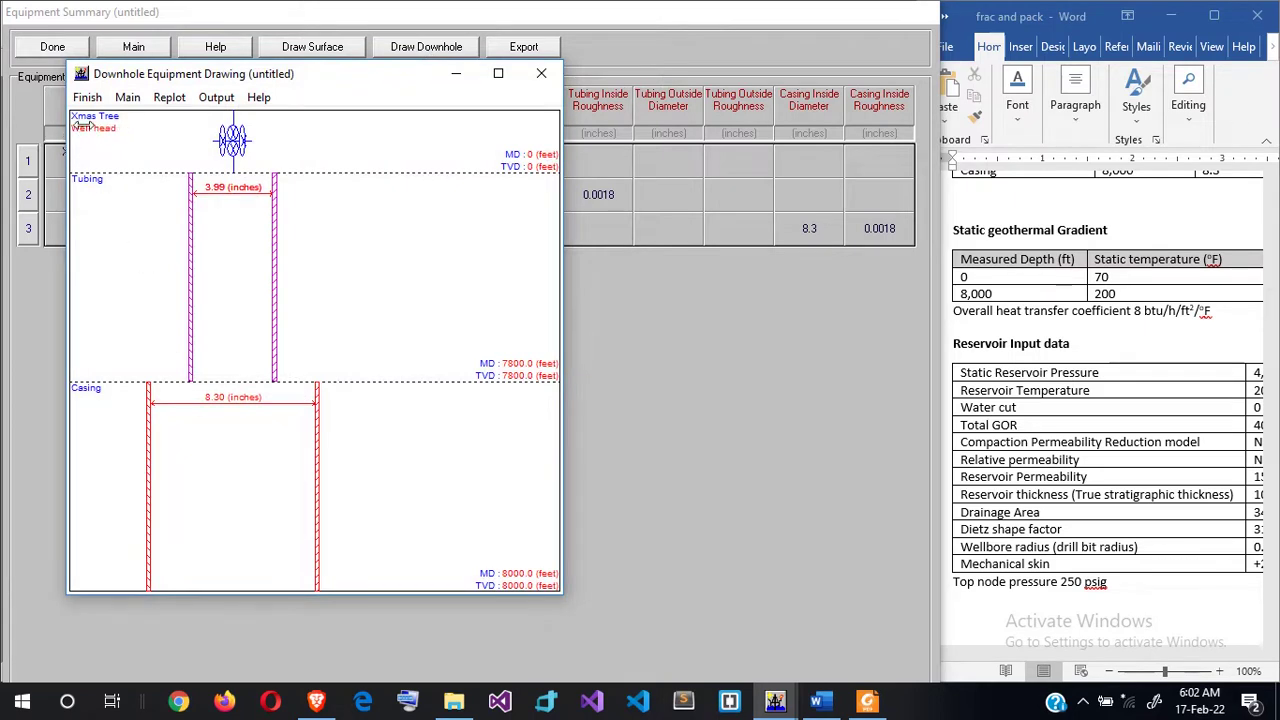
left_click(127, 97)
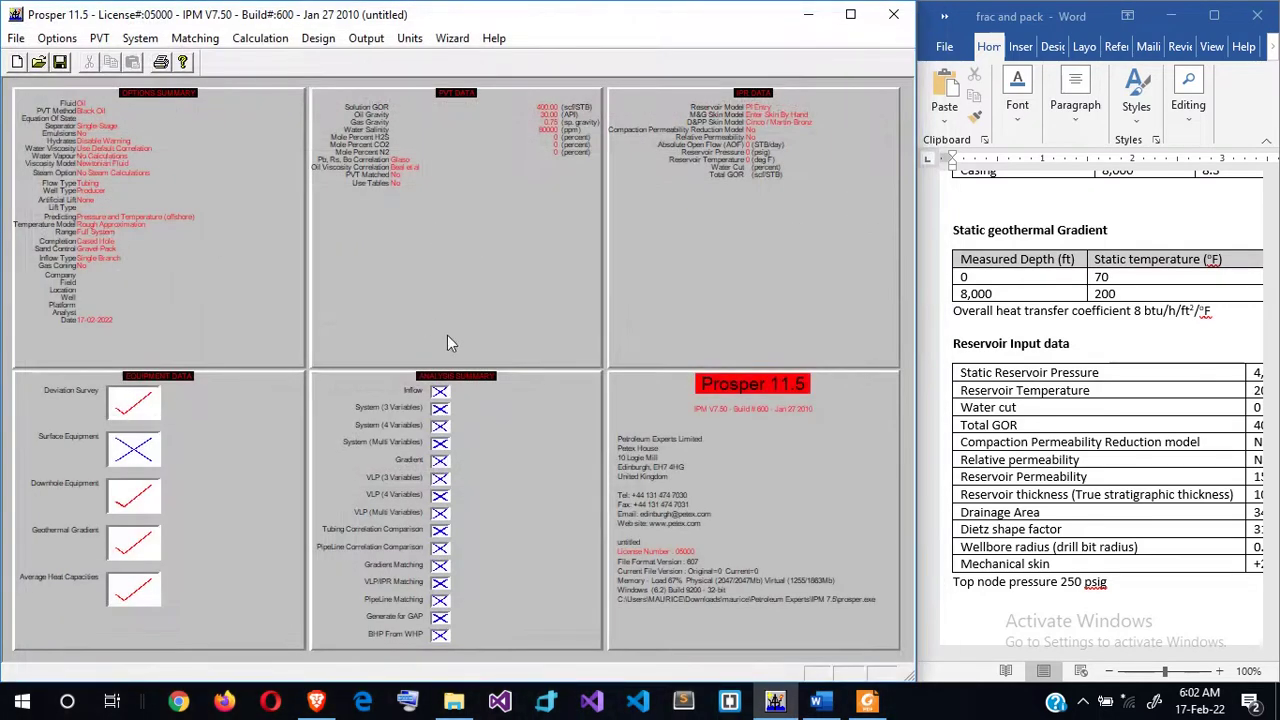
- Choose Hydraulically Fractured Well inflow with hand-entered skin, 4000 psig, 200 °F and 0% water cut
left_click(134, 44)
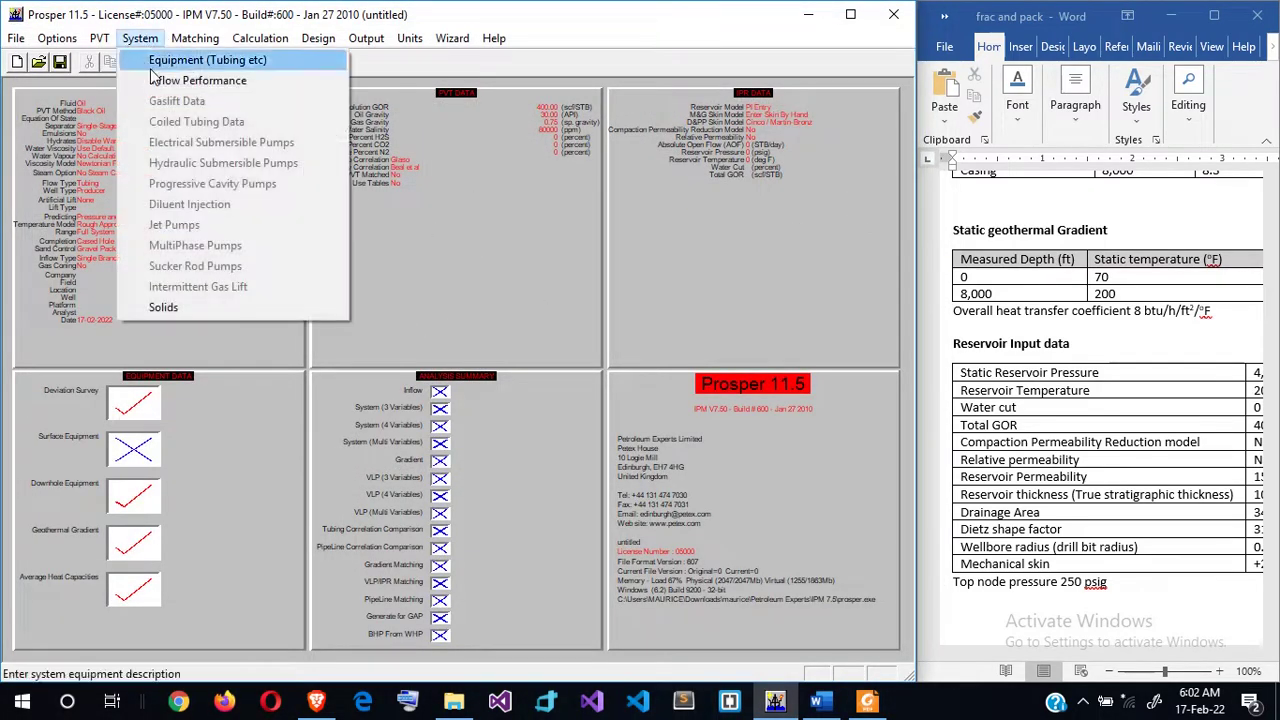
left_click(185, 82)
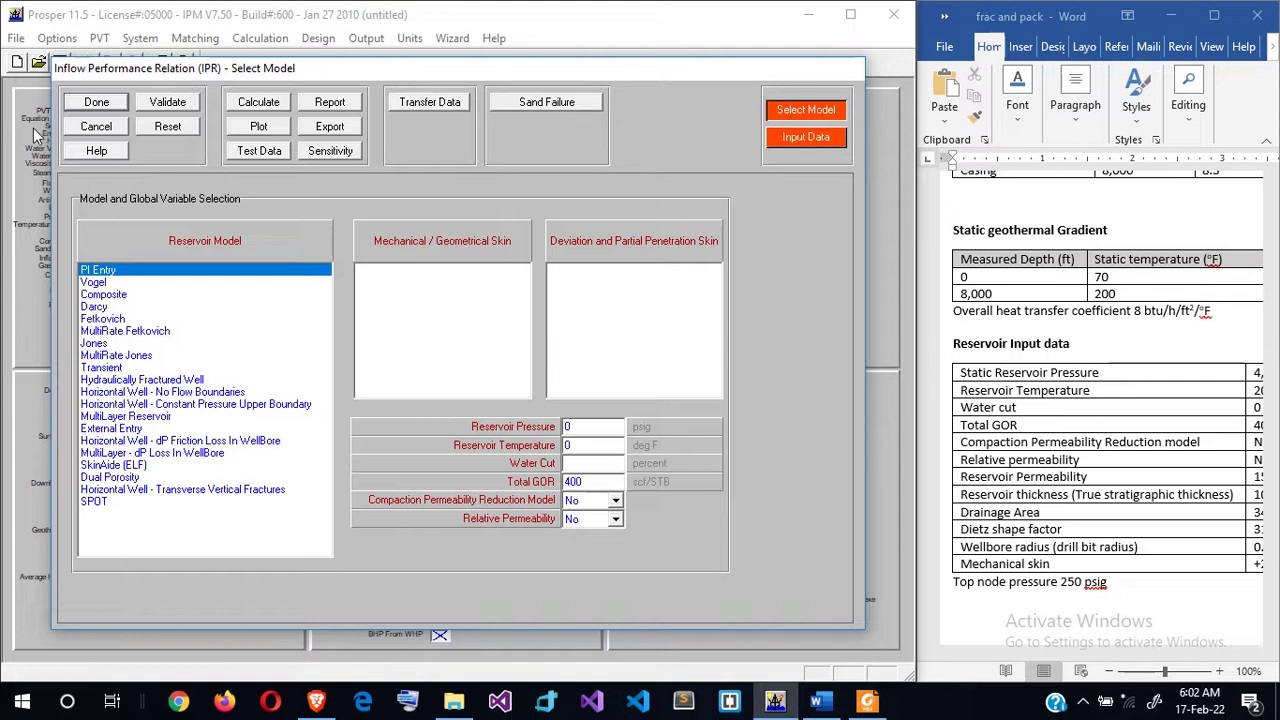
left_click(130, 381)
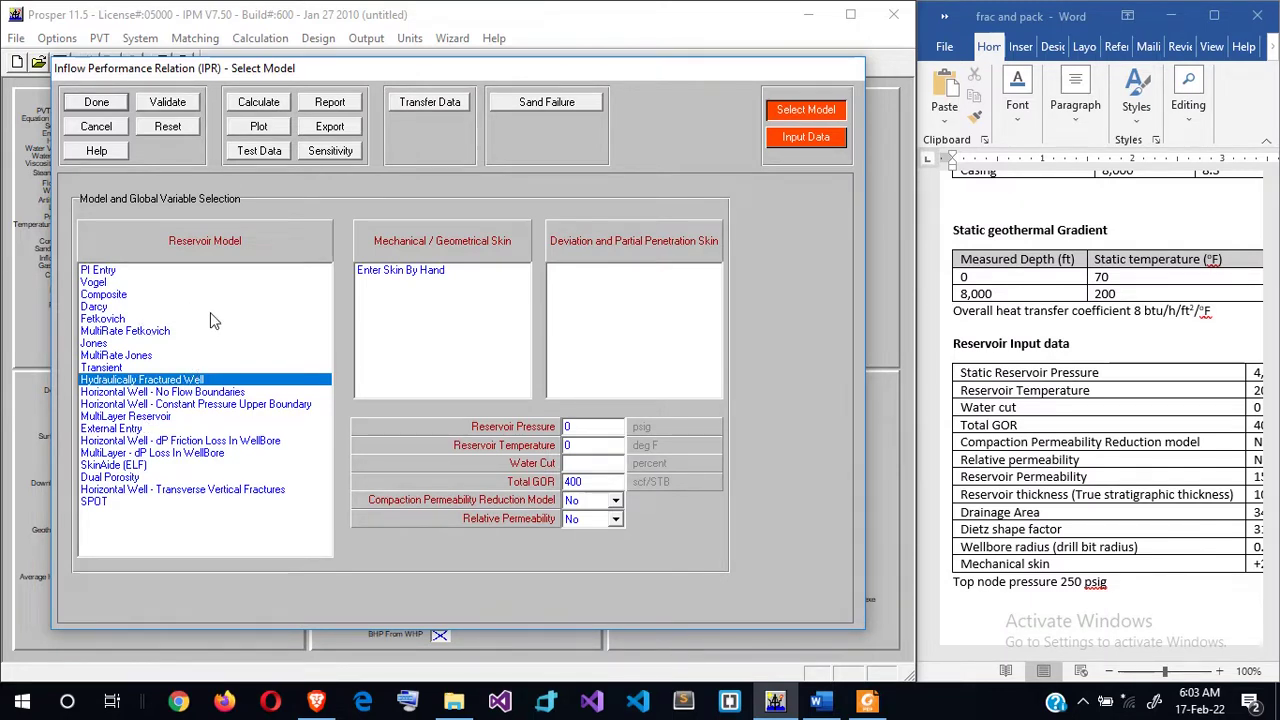
left_click(395, 272)
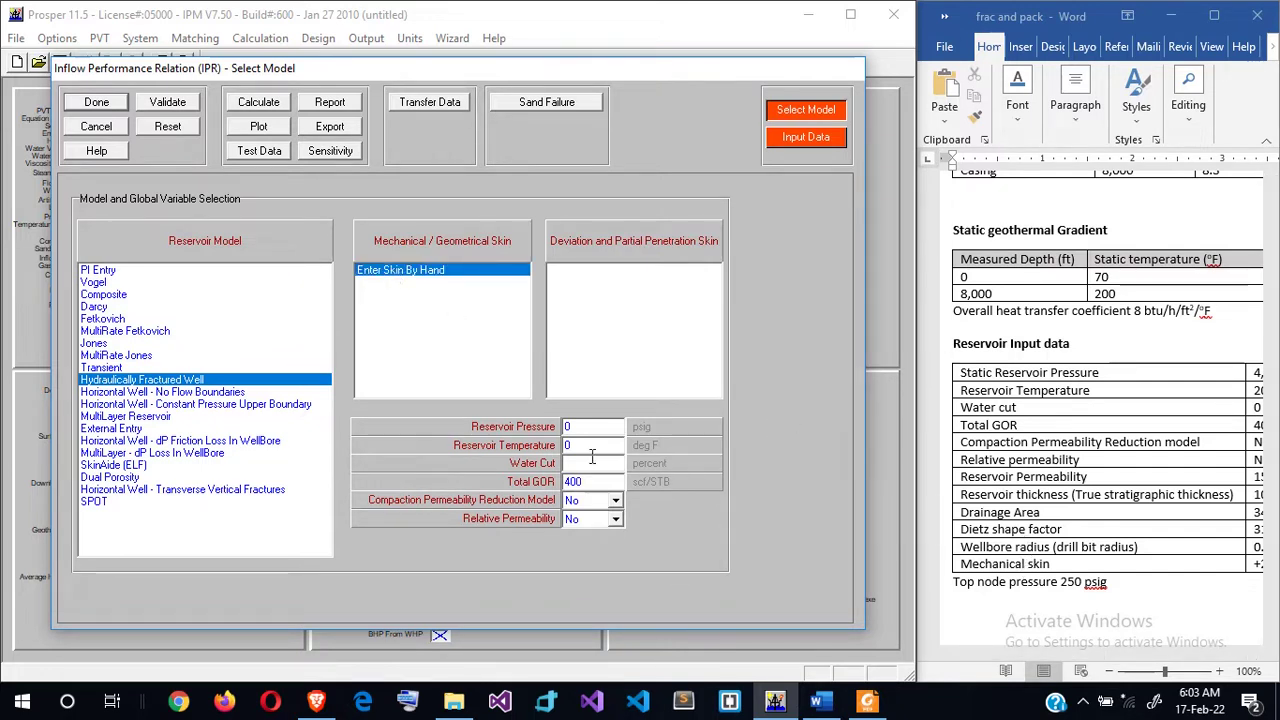
left_click(587, 425)
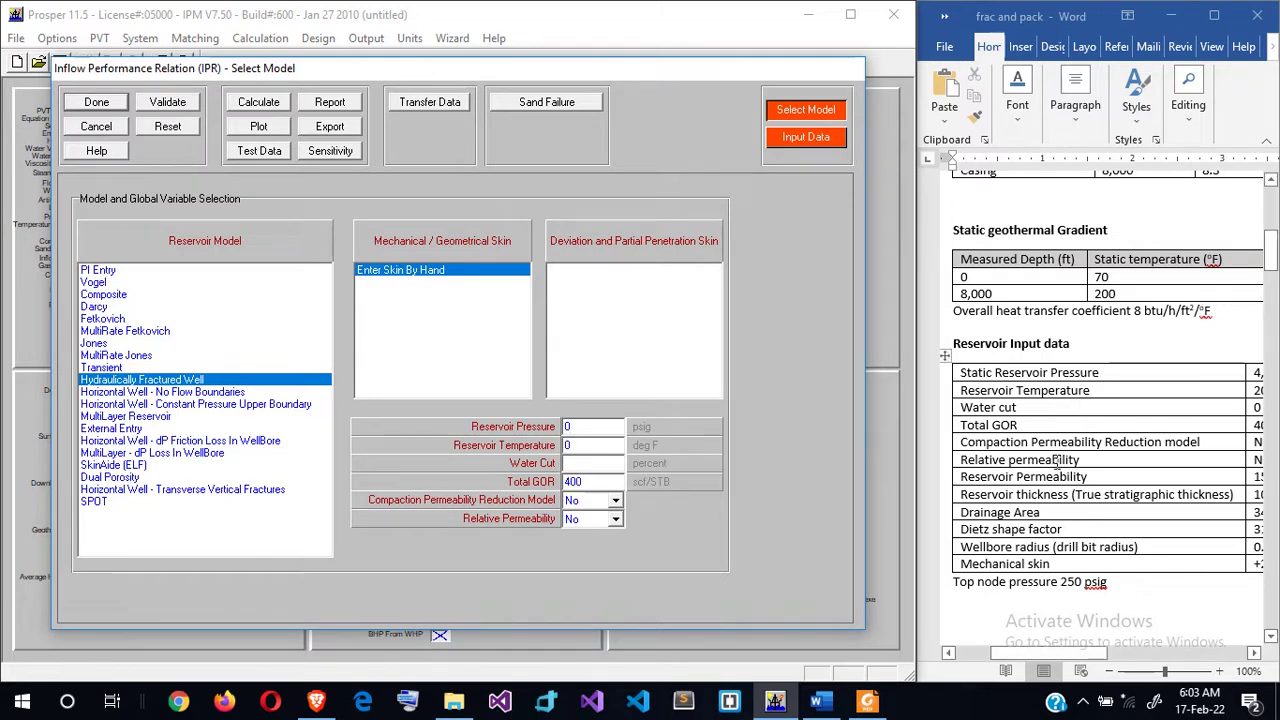
scroll(1057, 460, "right", 3)
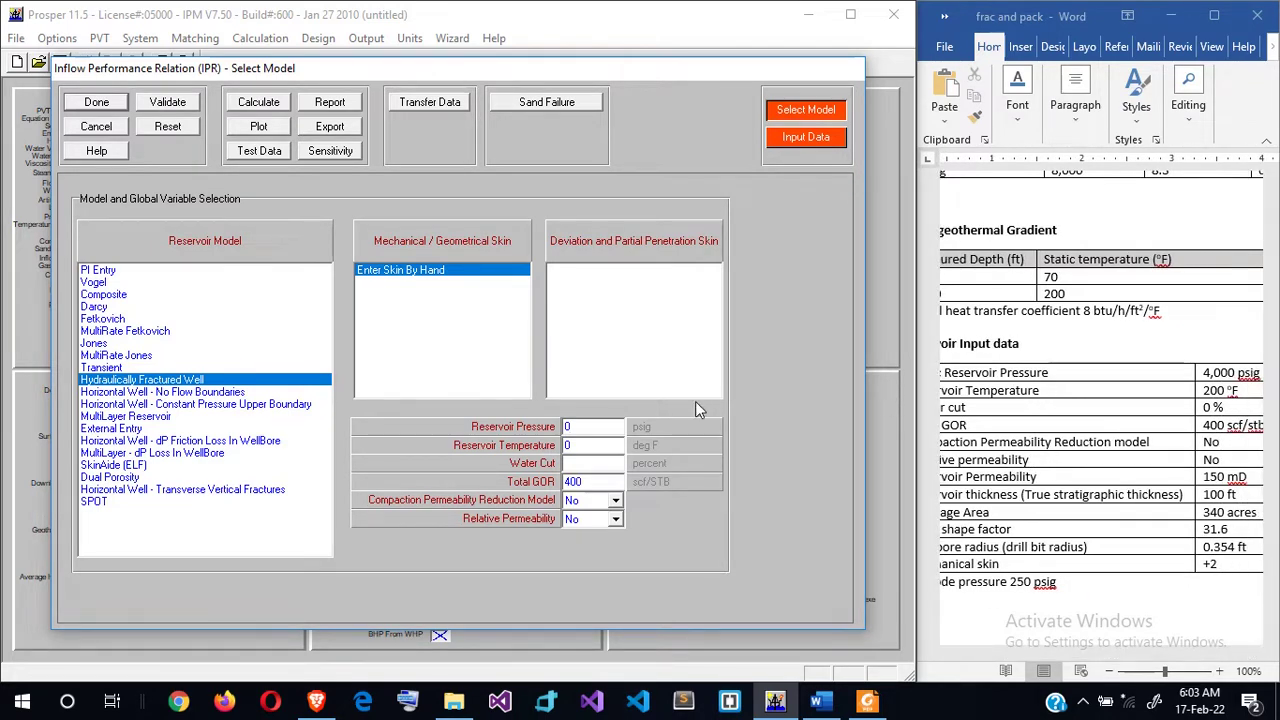
type("4000")
key("Tab")
type("200")
key("Tab")
type("0")
- Fill in permeability 150 md, thickness 100 ft, area 340 acres, Dietz 31.6, wellbore radius 0.354 ft
left_click(806, 137)
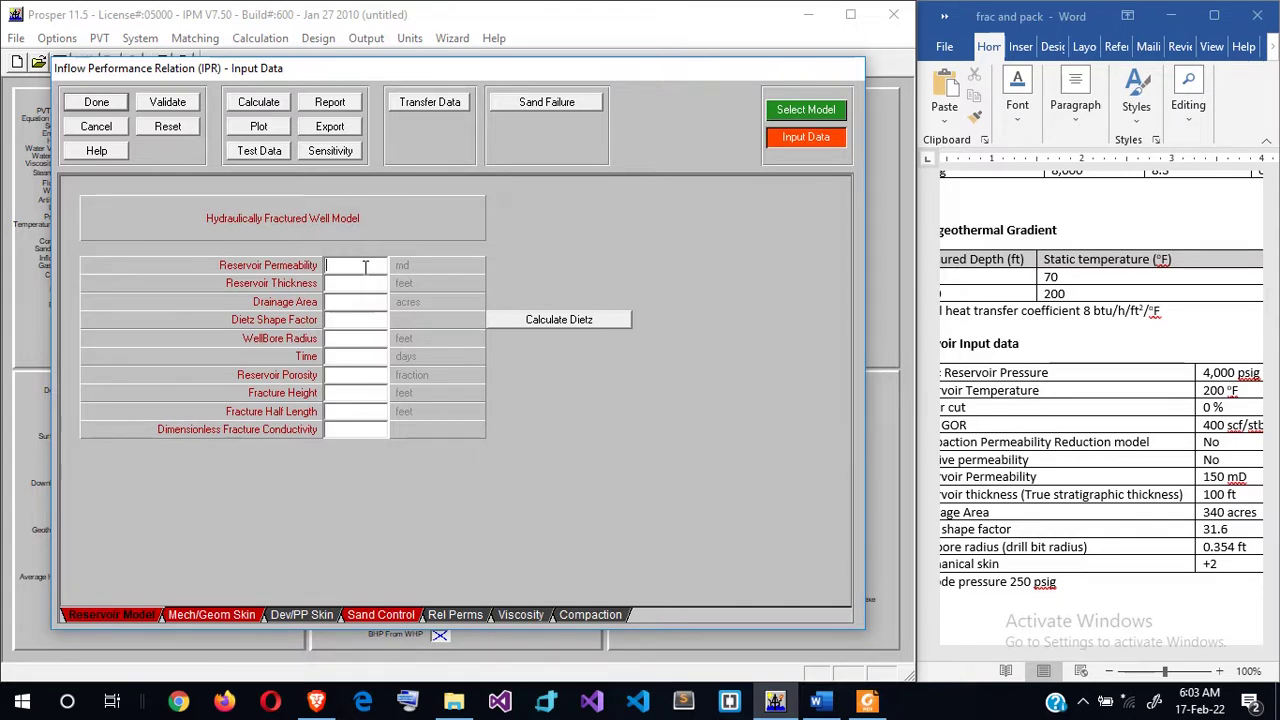
type("150")
type("100")
type("340")
type("31.")
type("6")
key("Tab")
key("Tab")
type(".354")
left_click(328, 338)
type("0")
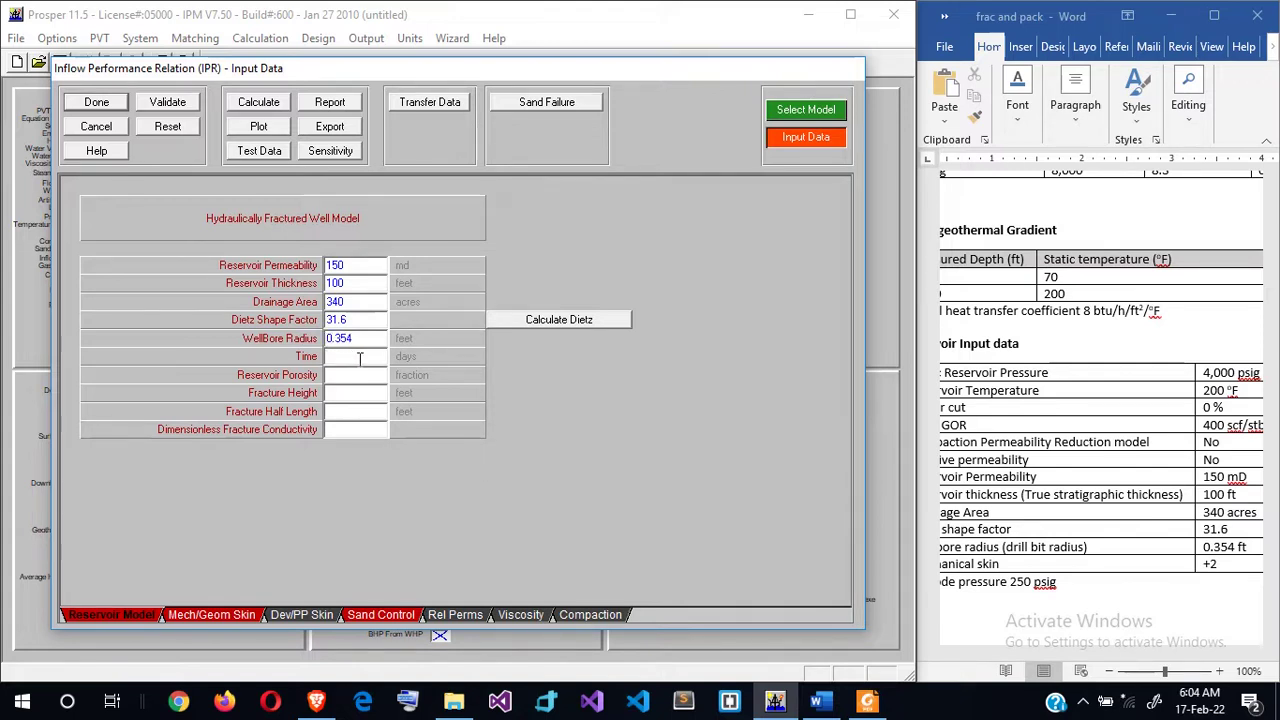
left_click(359, 358)
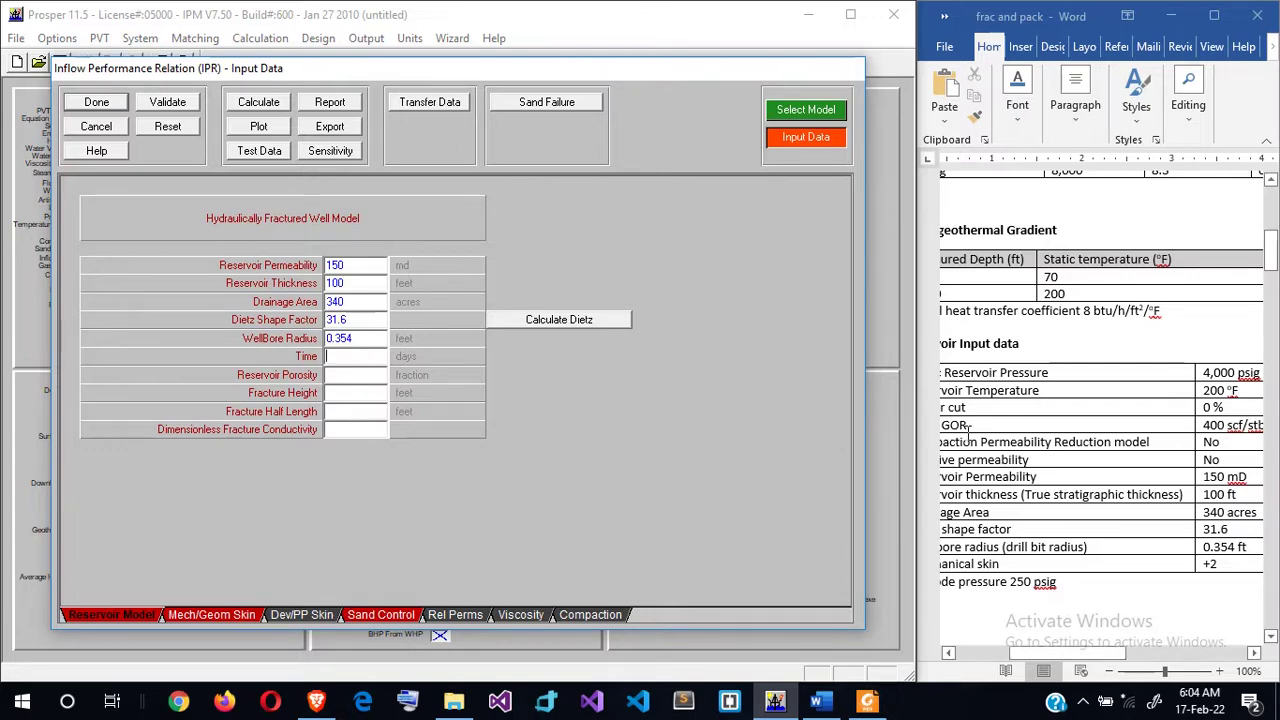
- Enter time 1 day, porosity 0.25, fracture height 100 ft, half-length 30 ft, conductivity 5000
scroll(968, 430, "down", 4)
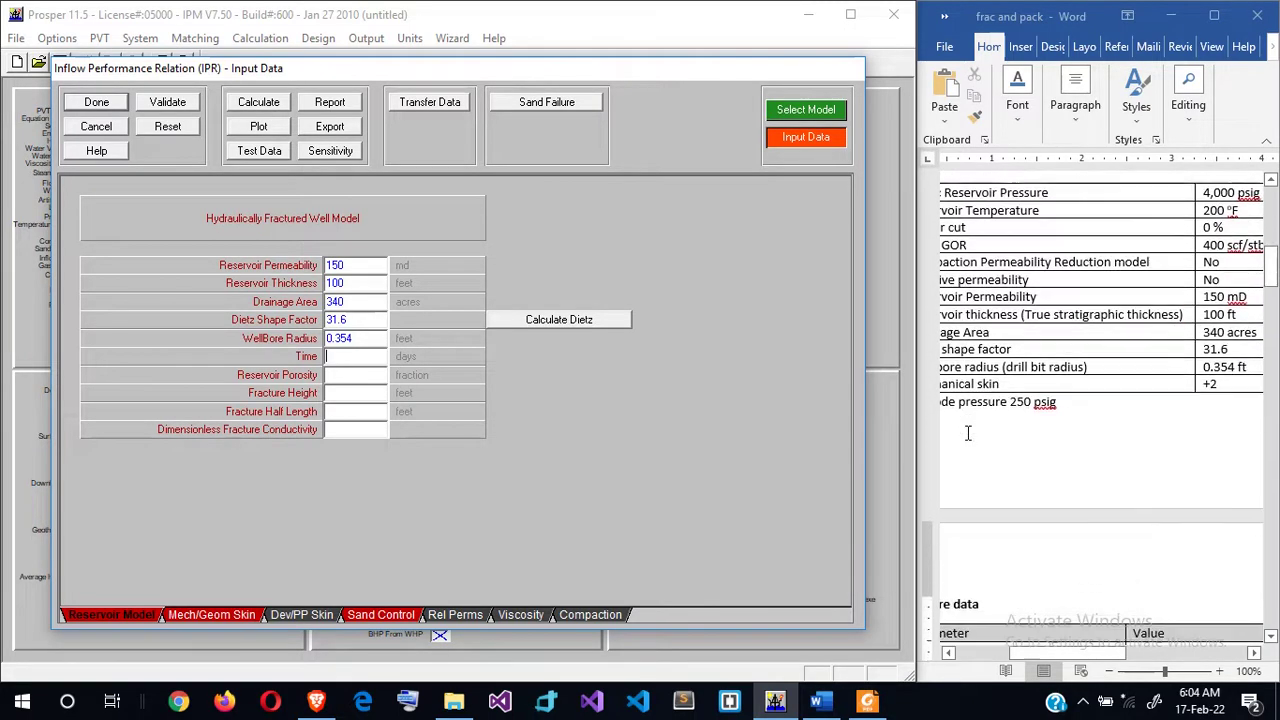
scroll(968, 432, "down", 4)
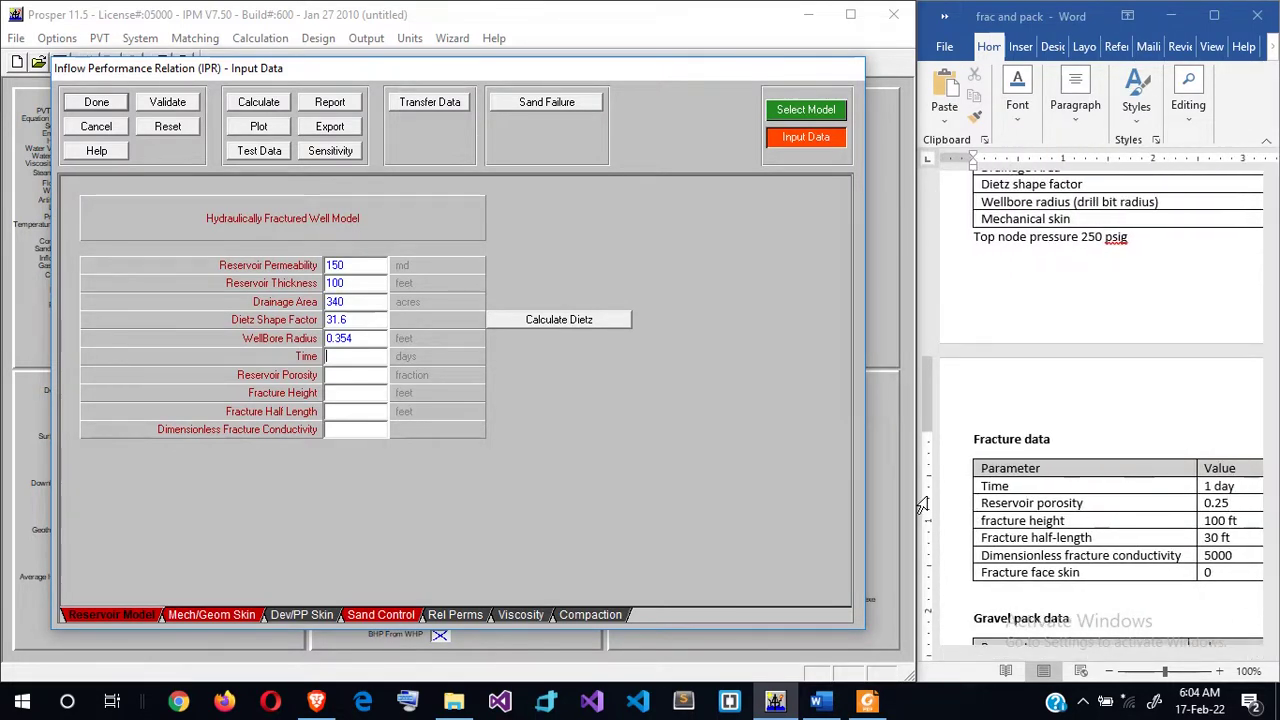
type("1")
left_click(353, 376)
type("0.25")
left_click(343, 393)
type("100")
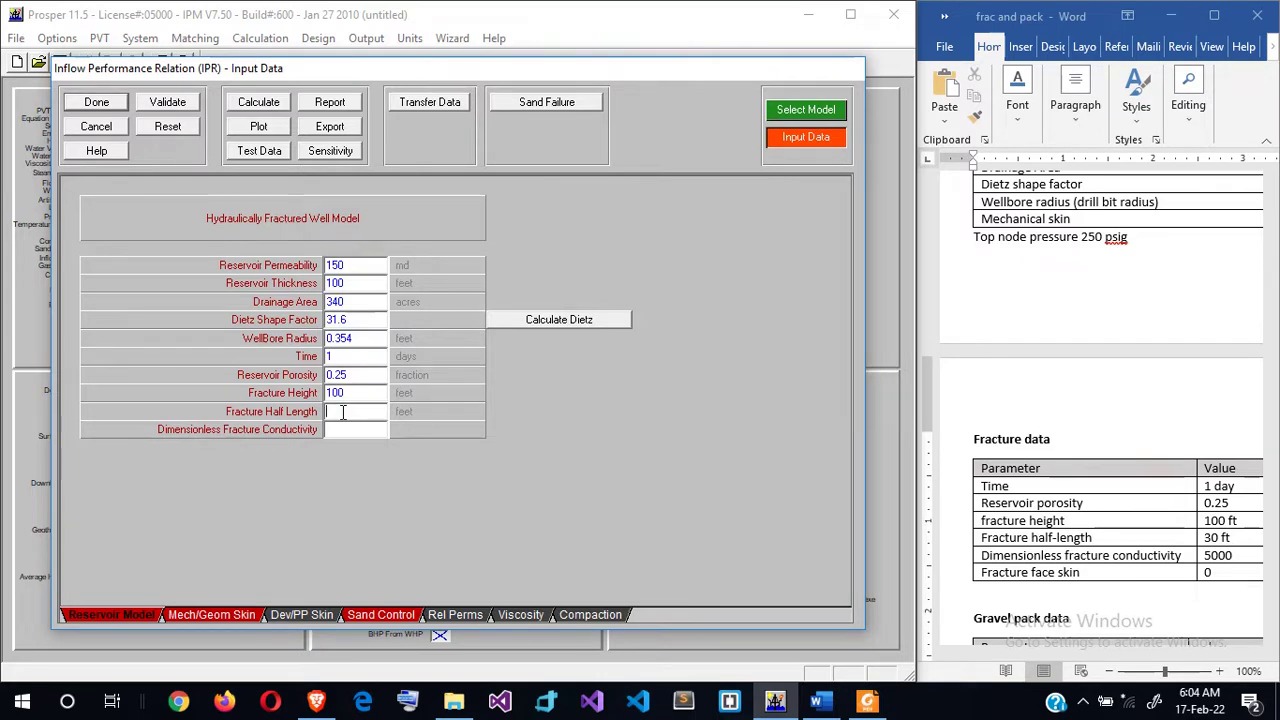
left_click(342, 412)
type("30")
left_click(352, 432)
type("5000")
- Set the mechanical/geometrical skin to 2
left_click(212, 614)
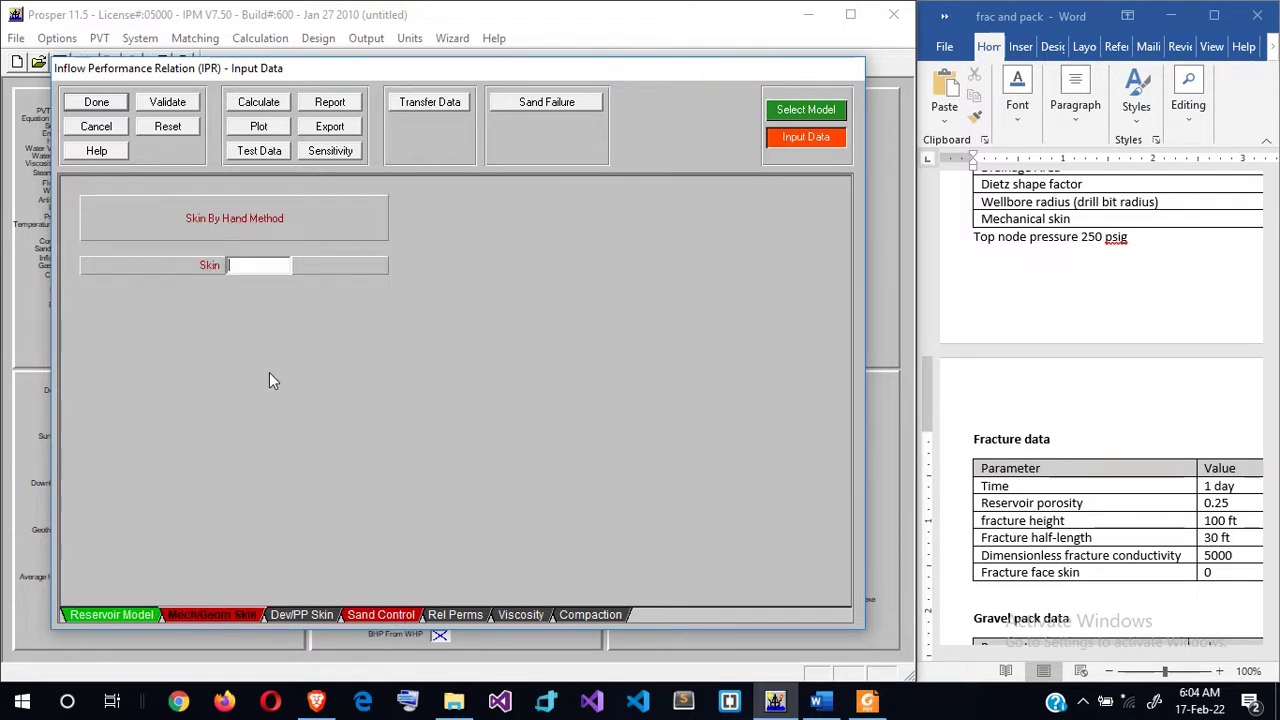
type("2")
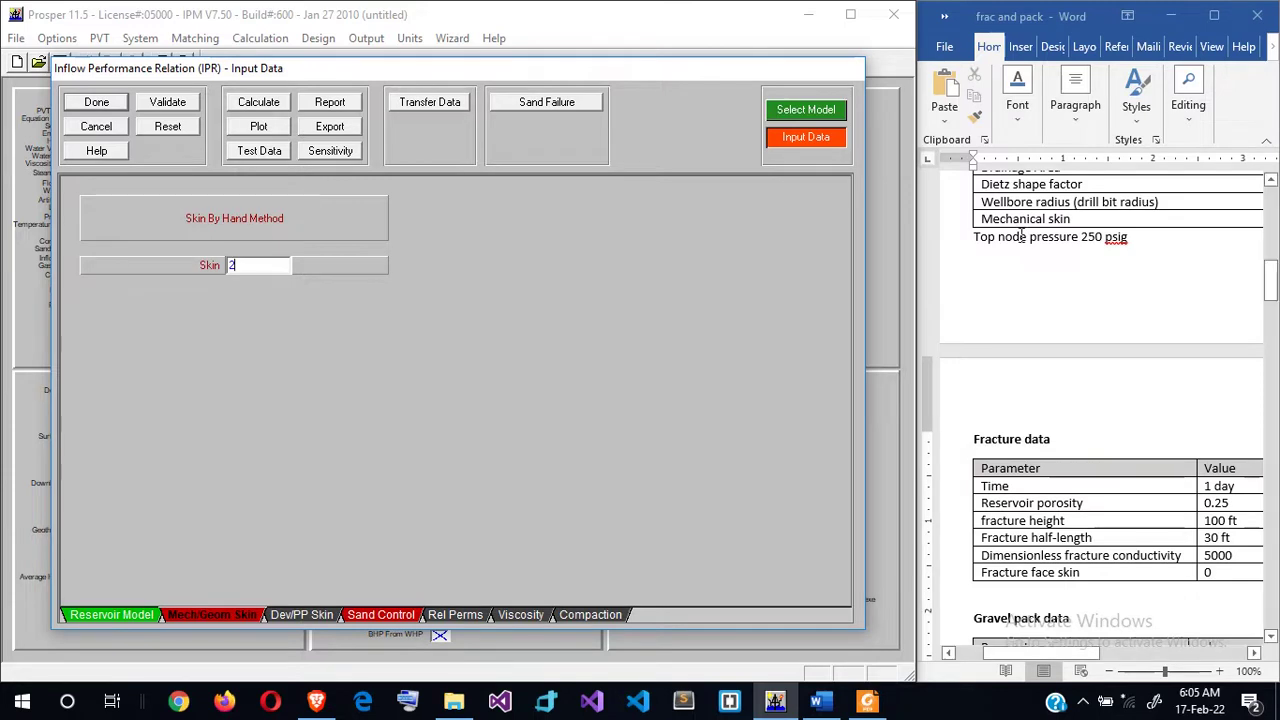
scroll(1021, 236, "right", 3)
scroll(1021, 236, "left", 2)
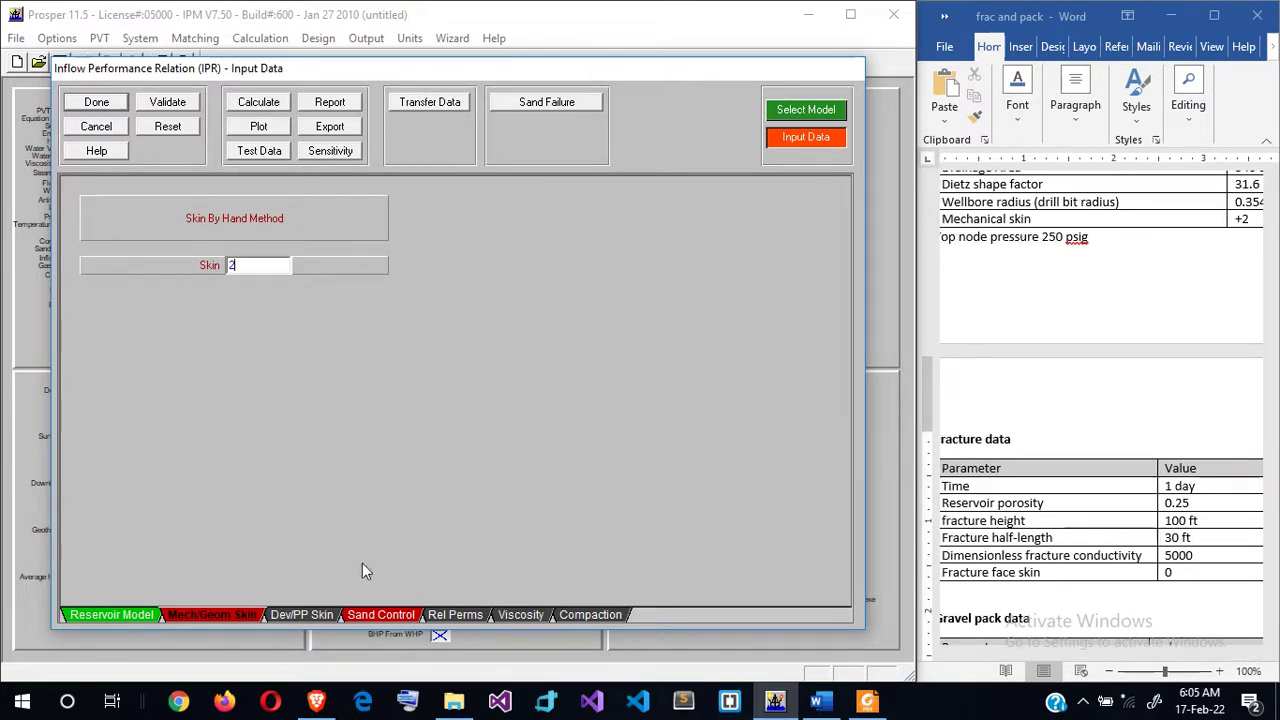
left_click(390, 614)
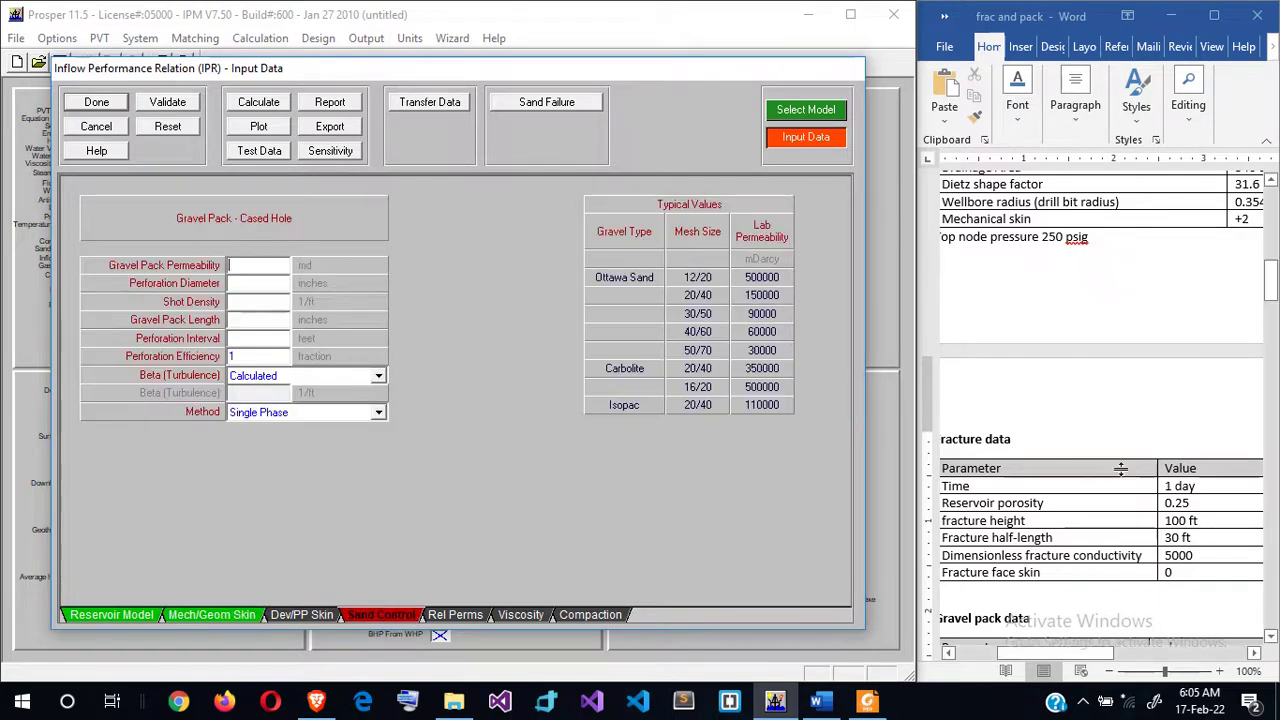
- Enter a gravel pack permeability of 35000 md, after rechecking the skin value of 2
scroll(1125, 460, "down", 3)
scroll(1125, 460, "down", 2)
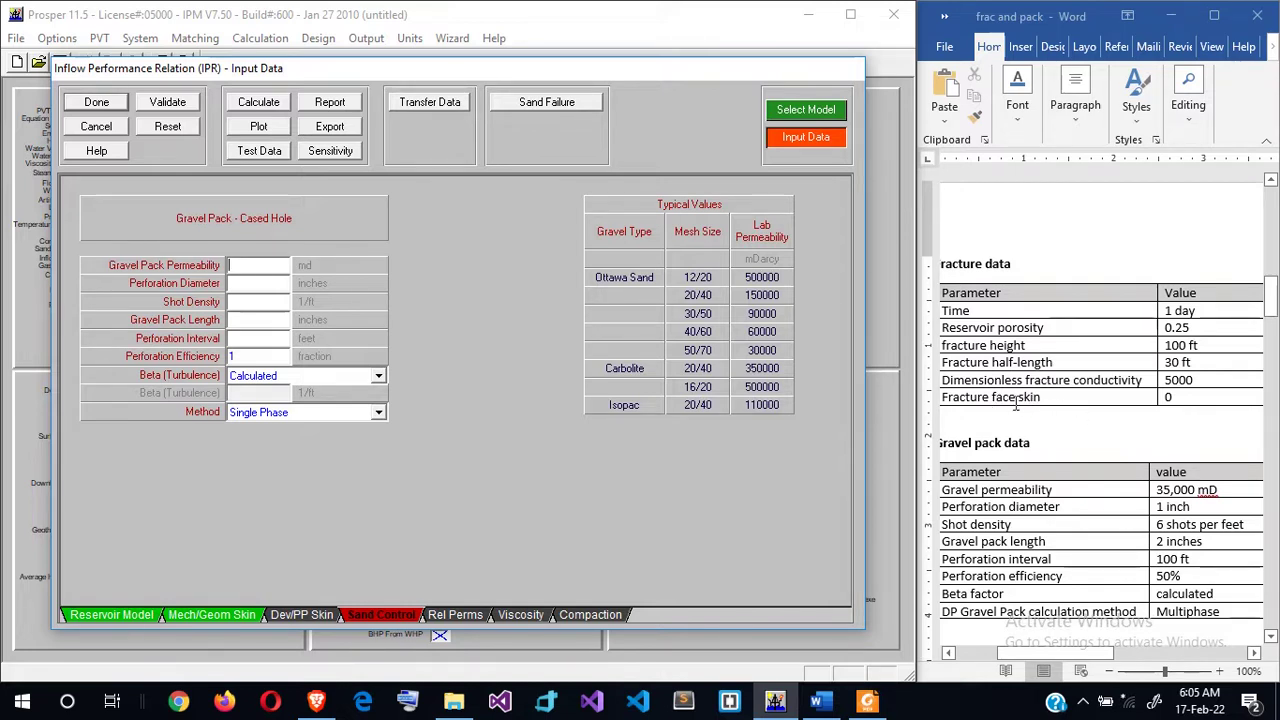
left_click(213, 614)
left_click(381, 614)
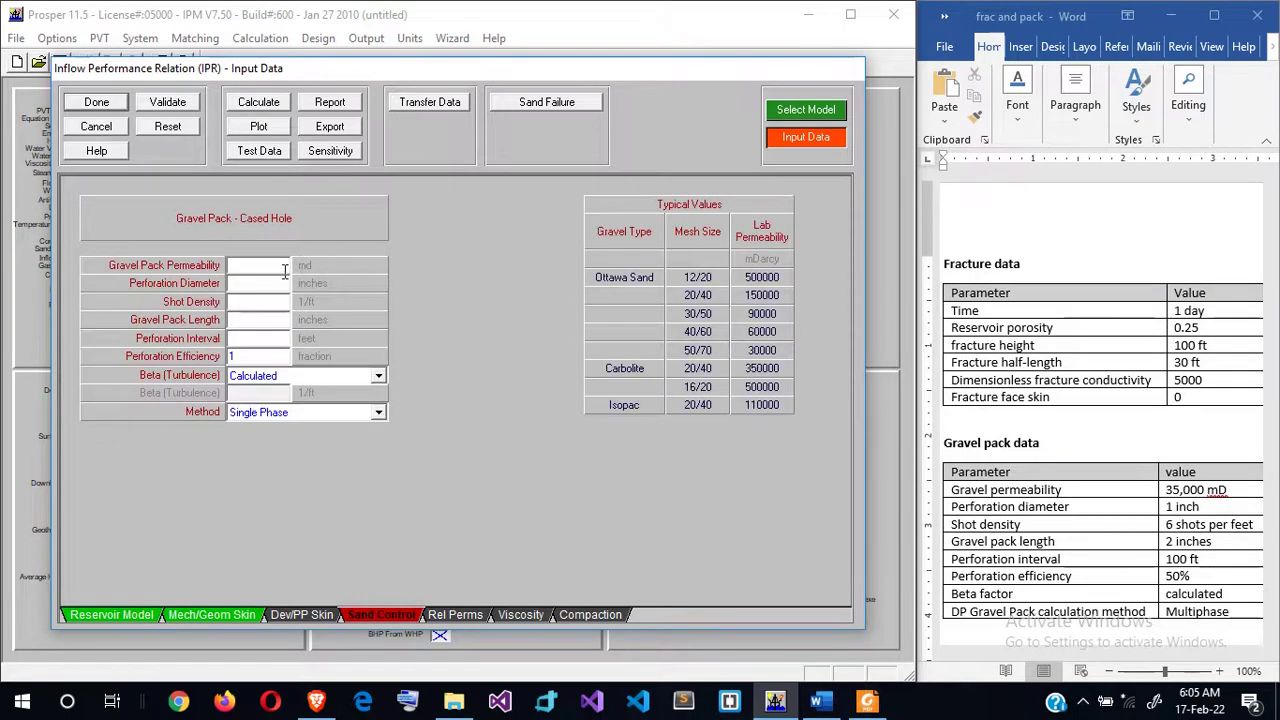
type("34")
key("BackSpace")
type("5000")
- Fill in 1 in perforation diameter, 6 shots/ft, 2 in pack length, 100 ft interval and efficiency 50
key("Tab")
type("1")
key("Tab")
type("6")
key("Tab")
type("2100")
key("Tab")
type("50")
- Re-enter perforation efficiency as the fraction 0.5 and select the Multi Phase gravel pack method
right_click(338, 358)
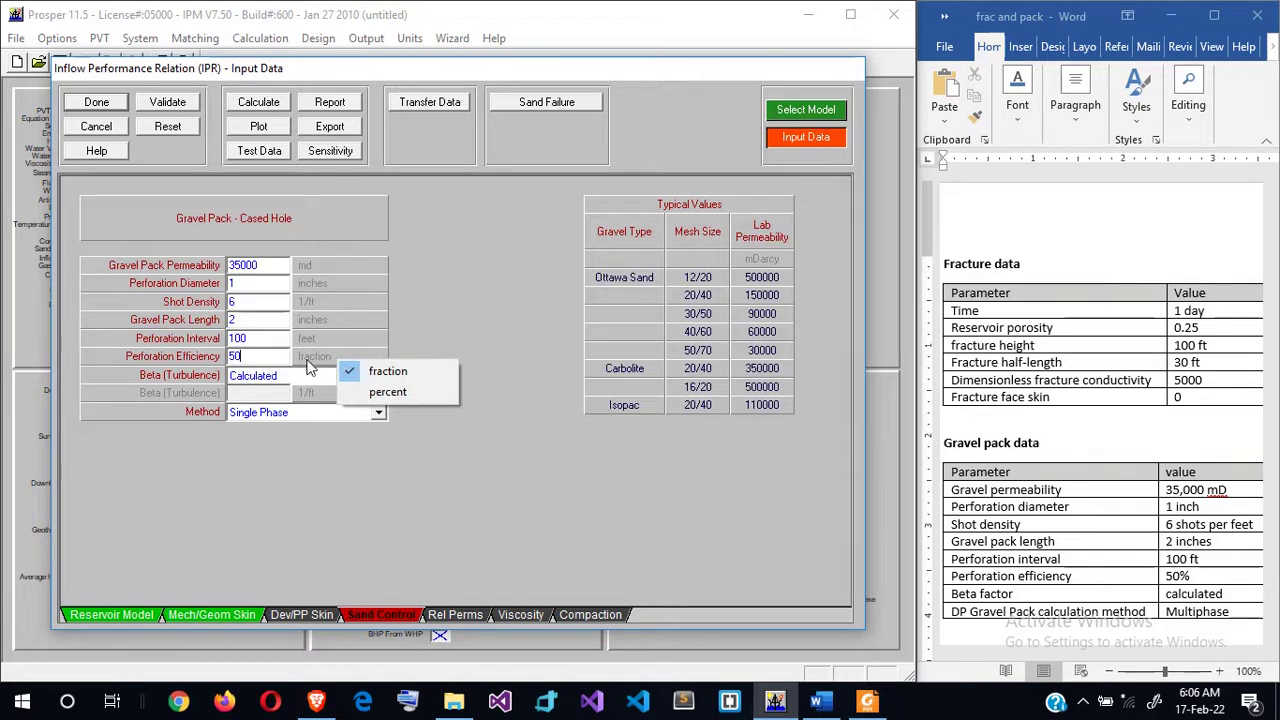
left_click(268, 366)
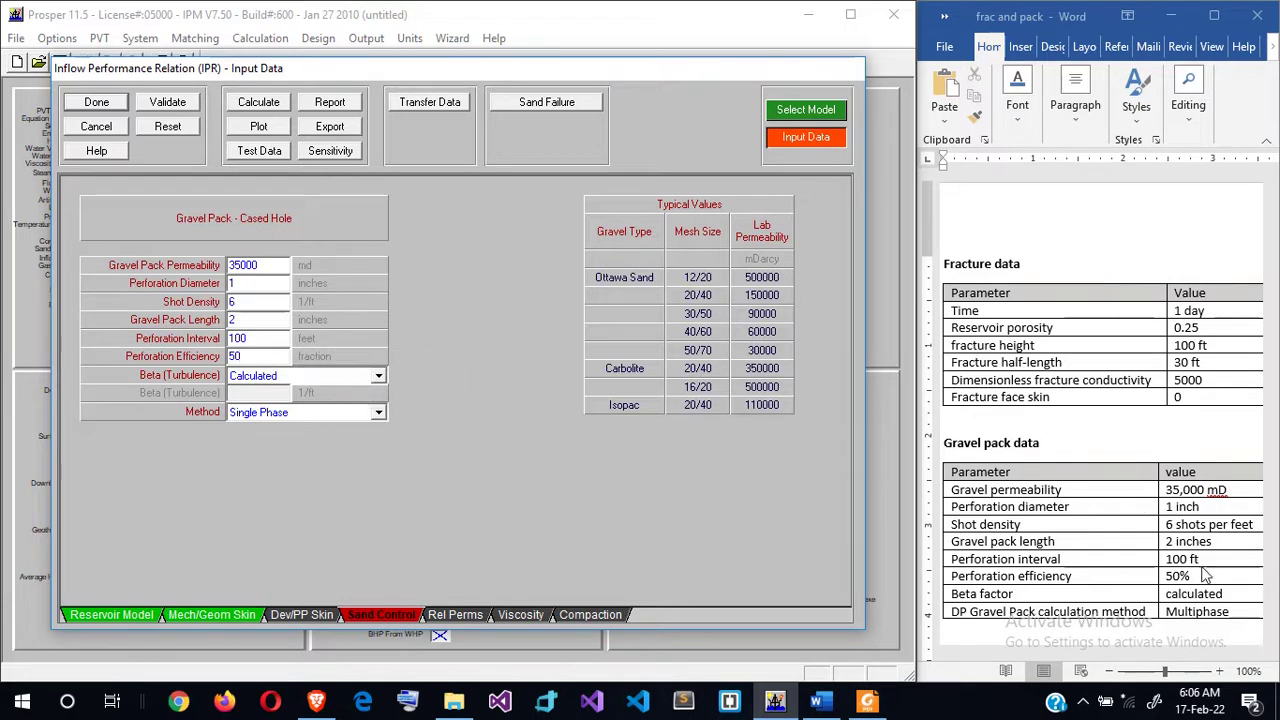
key("BackSpace")
key("BackSpace")
type("0.5")
left_click(334, 362)
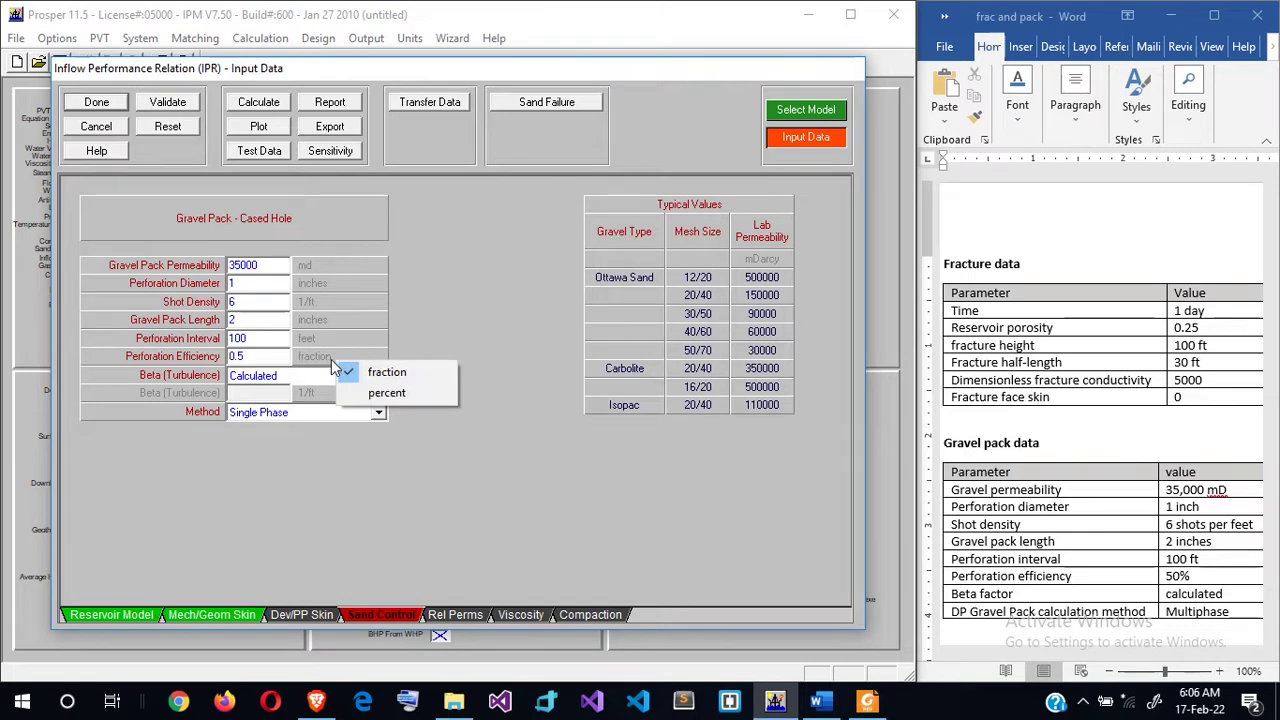
left_click(417, 318)
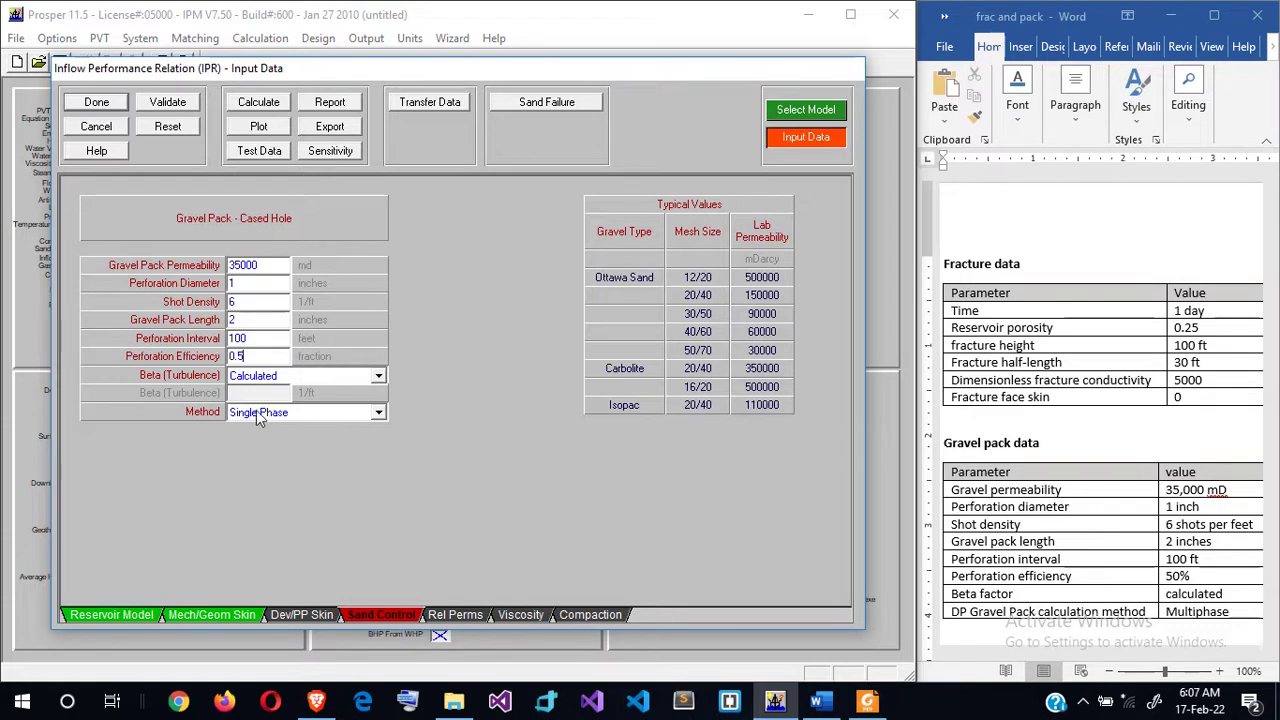
left_click(379, 412)
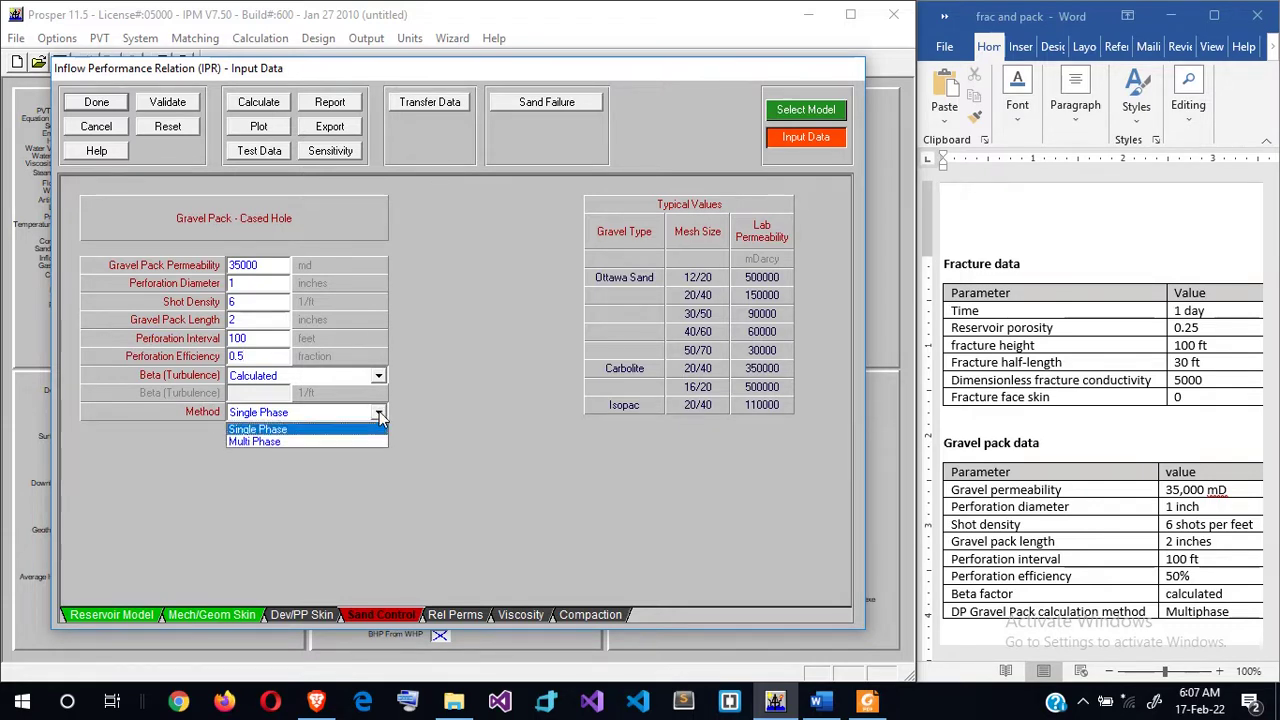
left_click(304, 441)
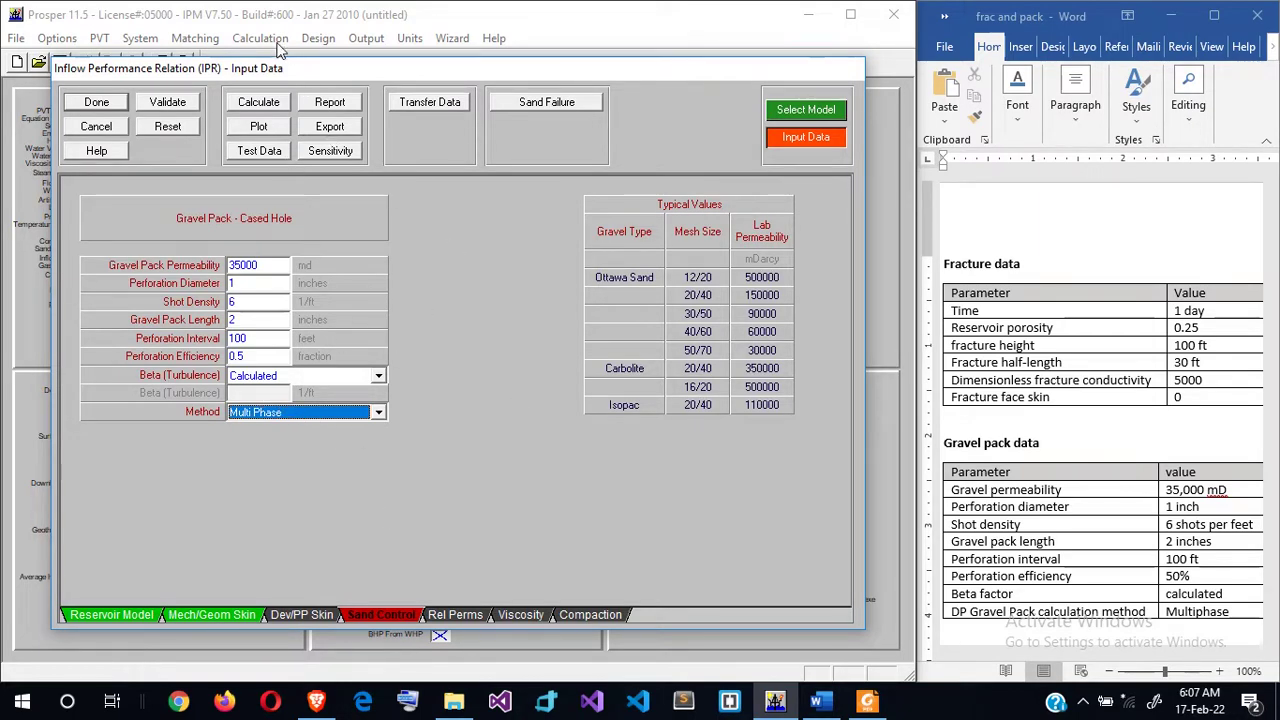
- Calculate the gravel-packed fractured-well IPR (AOF 51269.4 STB/day) and return to the main summary
left_click(270, 104)
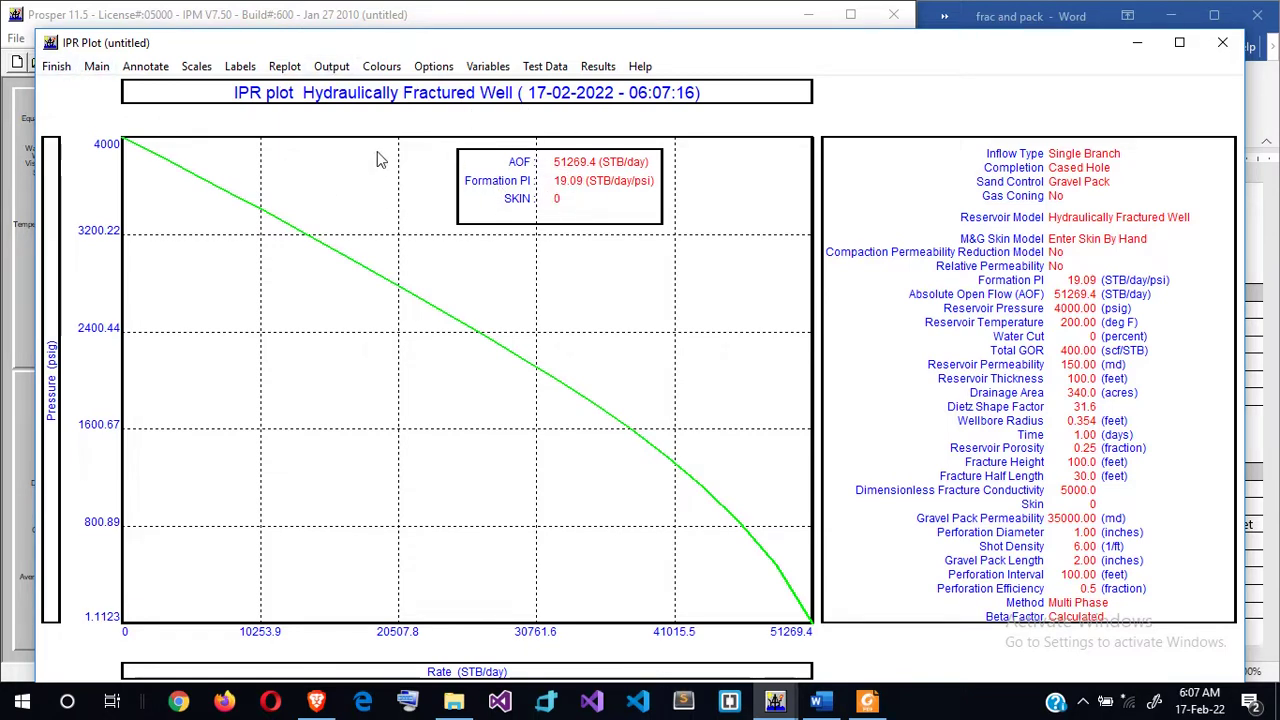
left_click(98, 67)
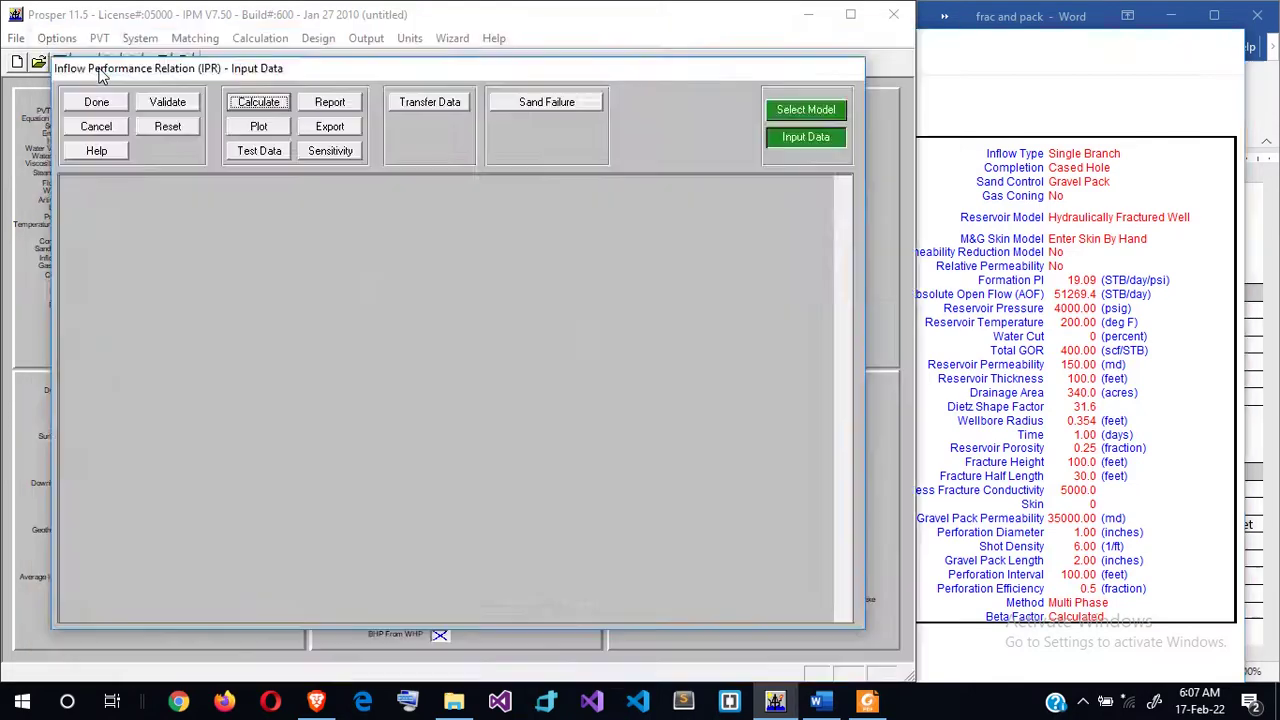
left_click(96, 102)
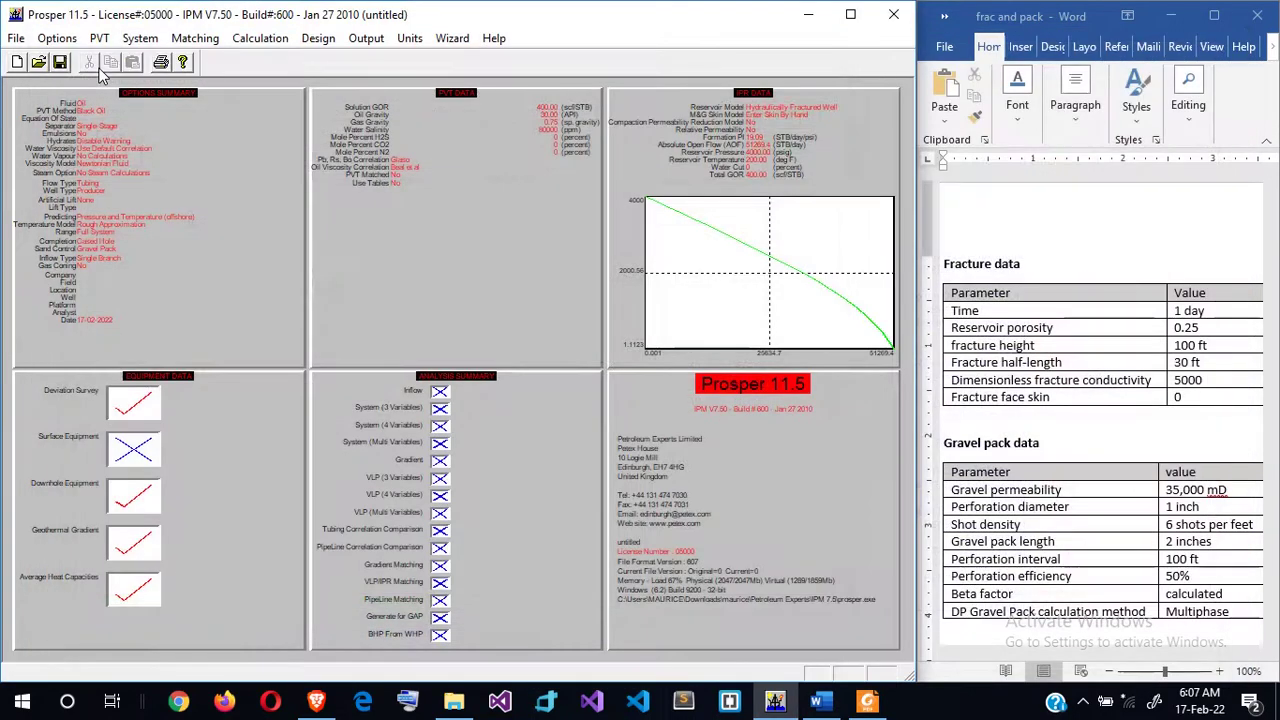
double_click(725, 237)
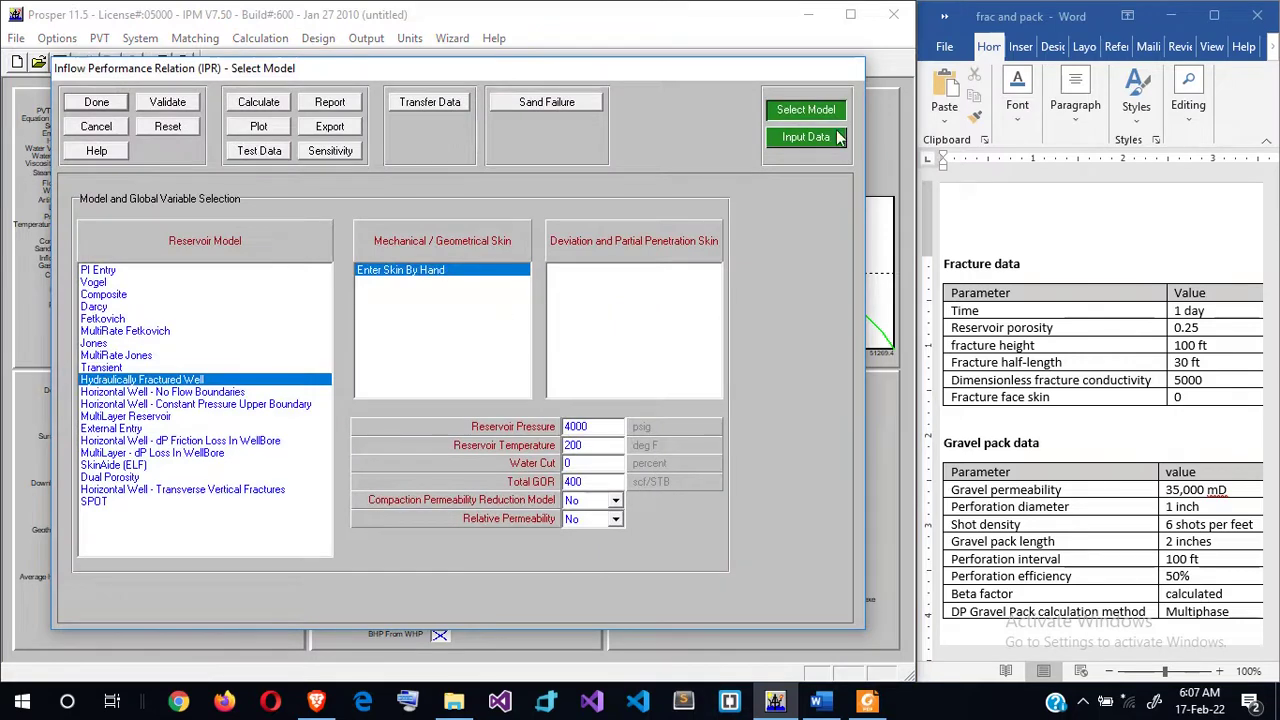
left_click(838, 138)
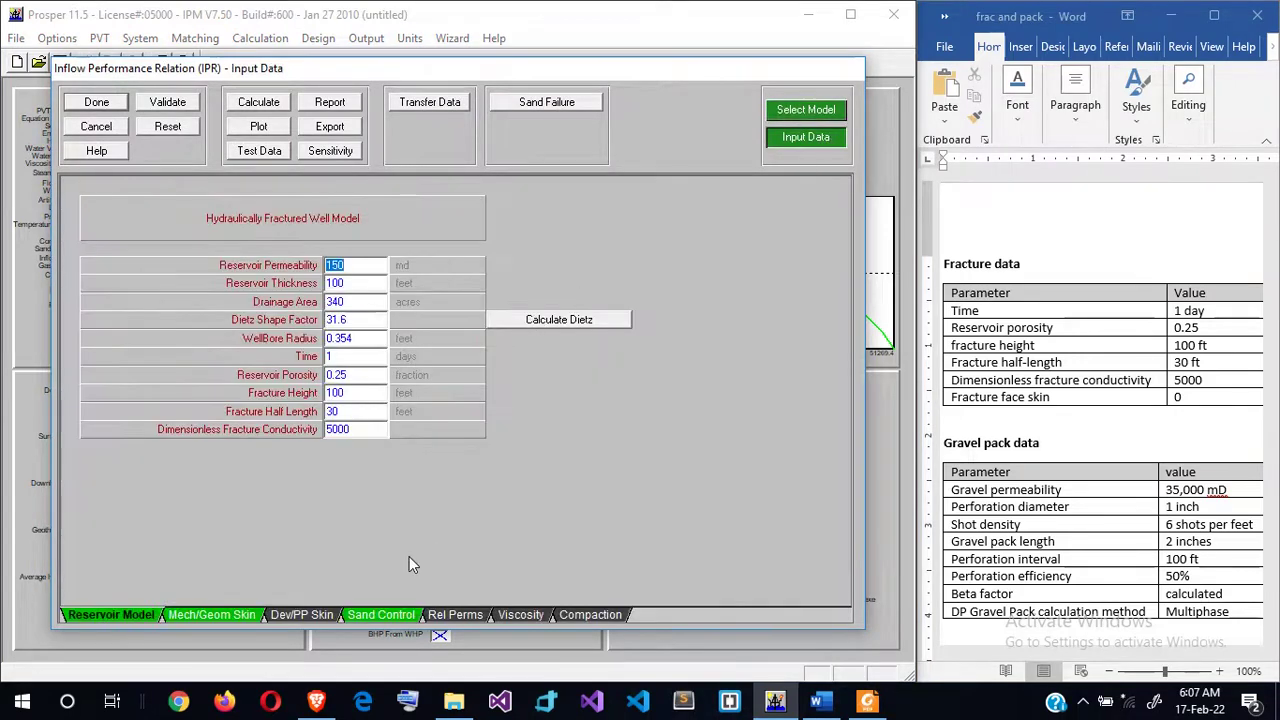
left_click(403, 615)
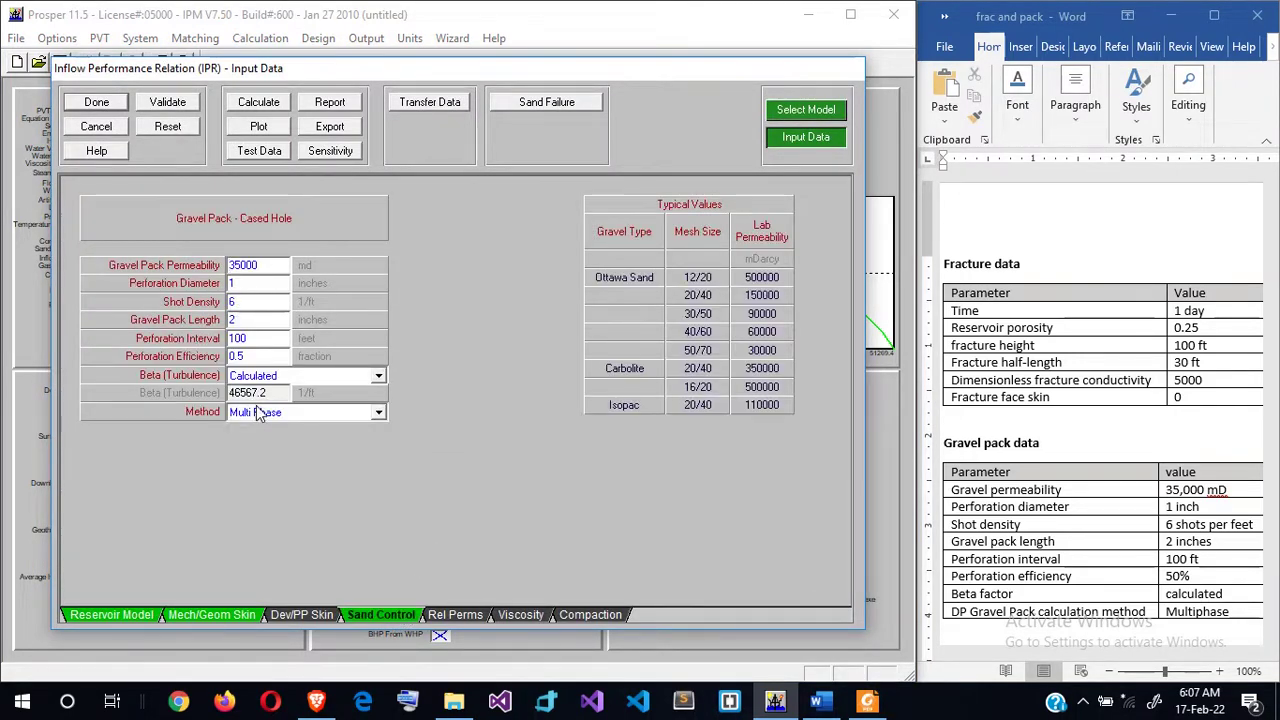
left_click_drag(267, 395, 234, 397)
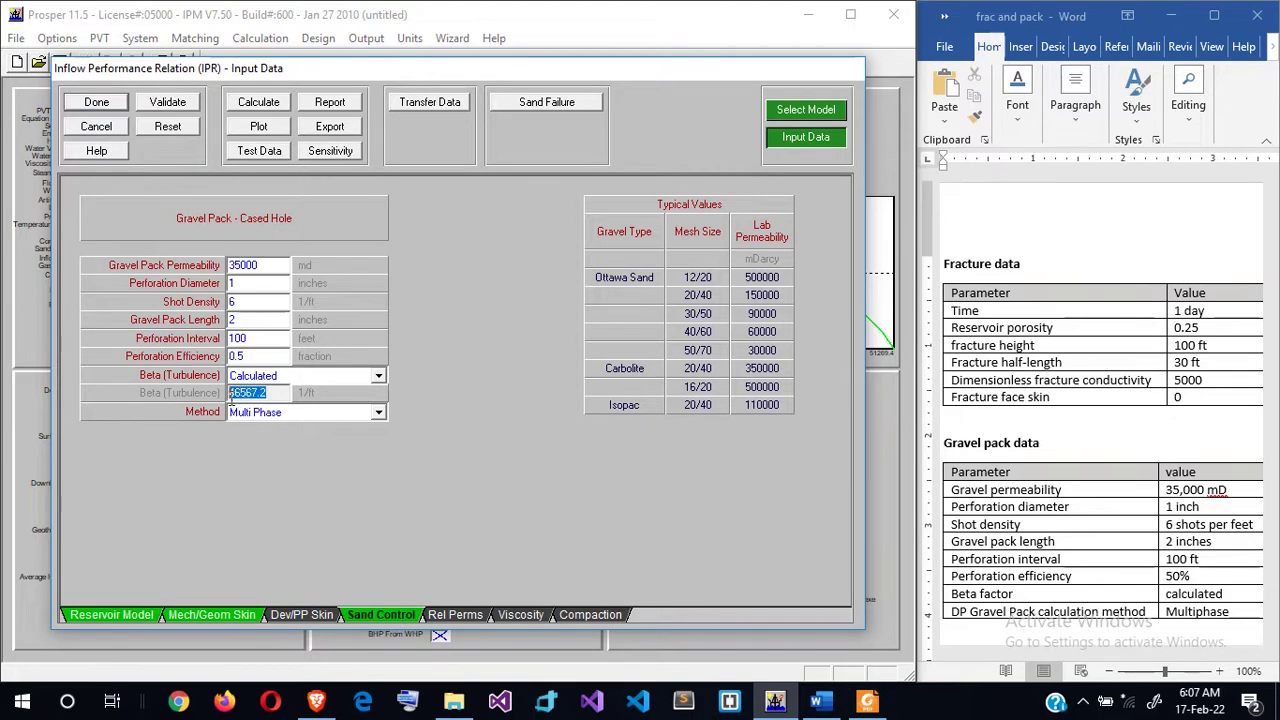
left_click(108, 103)
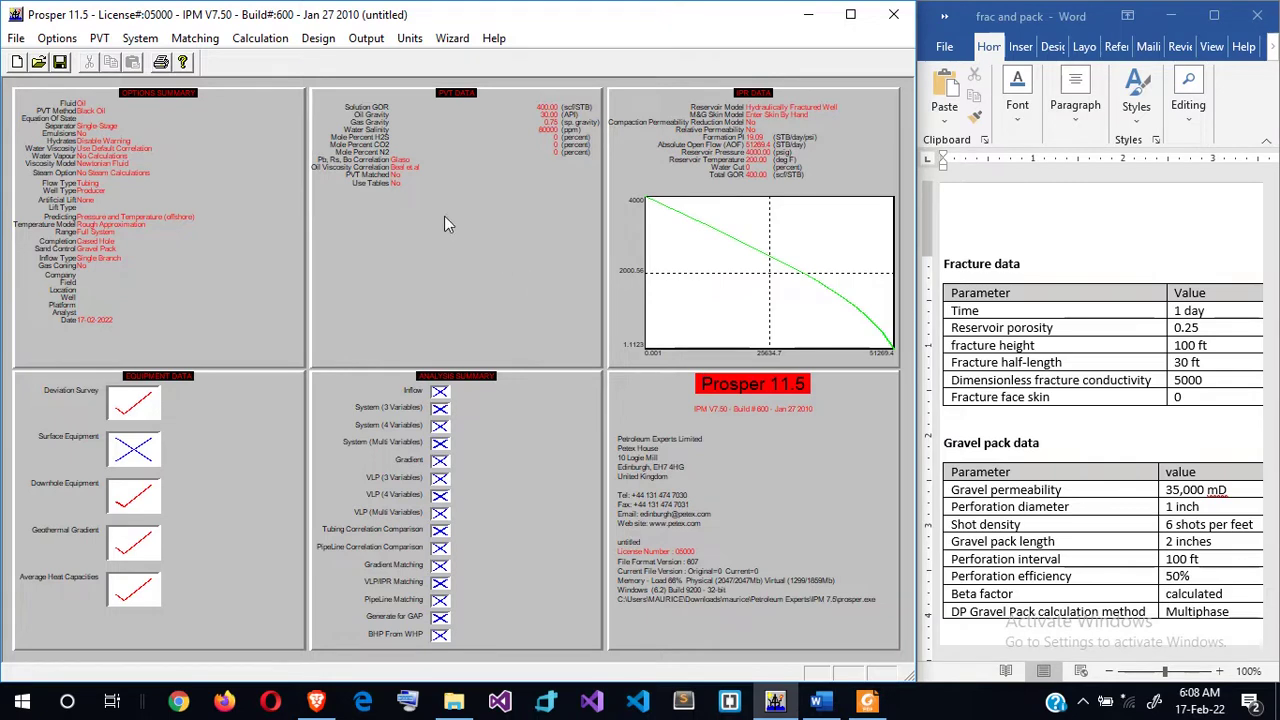
- Start a System (Ipr+Vlp) 3 Variables calculation with 250 psig top node pressure, no sensitivity variables
left_click(245, 45)
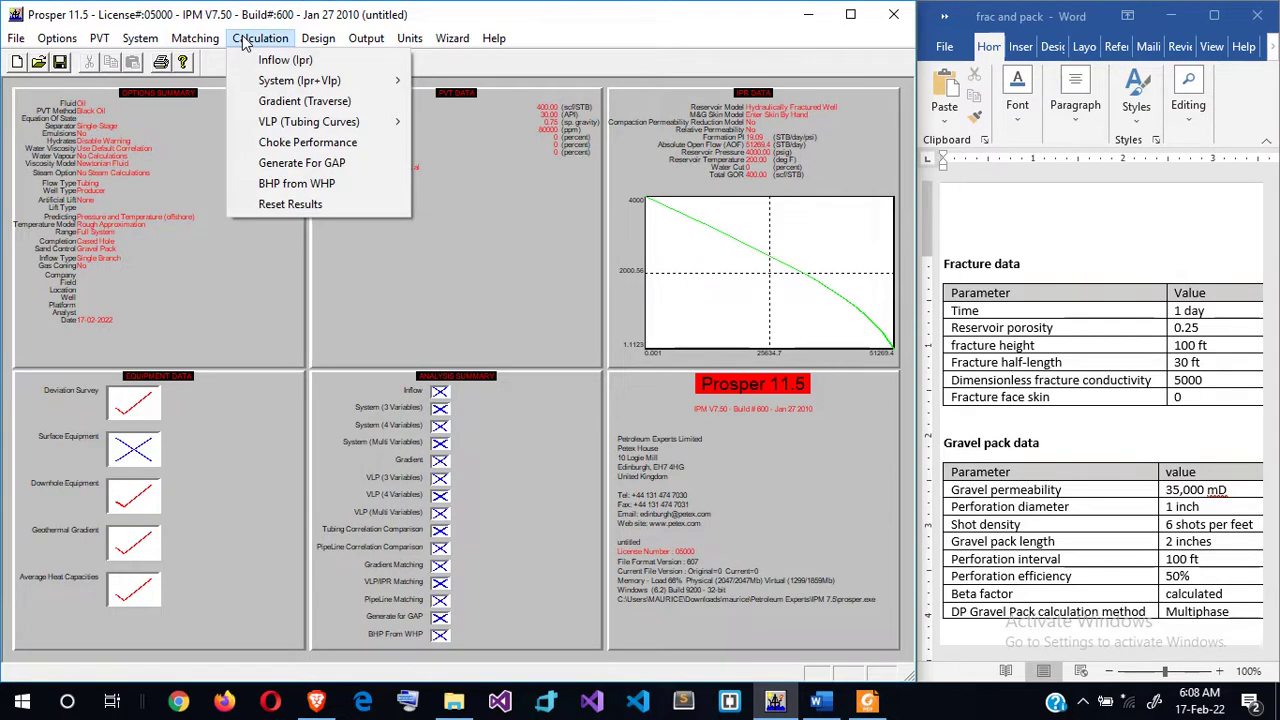
mouse_move(298, 88)
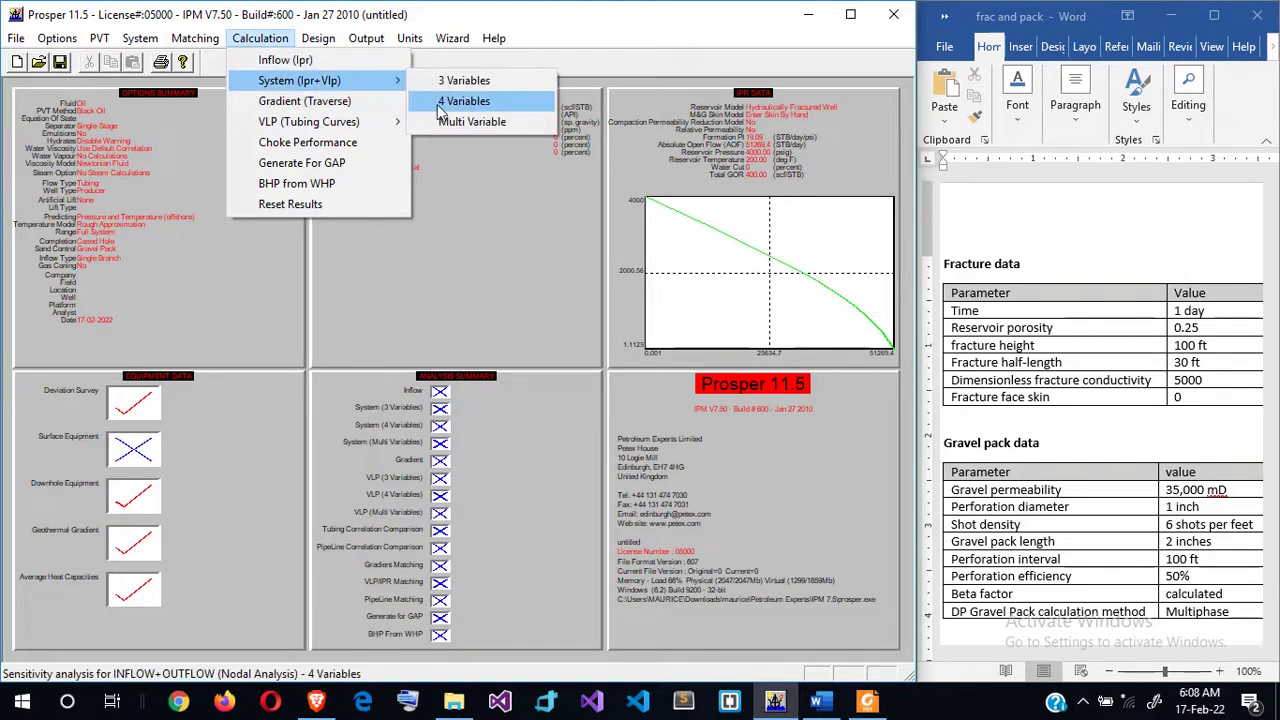
left_click(465, 84)
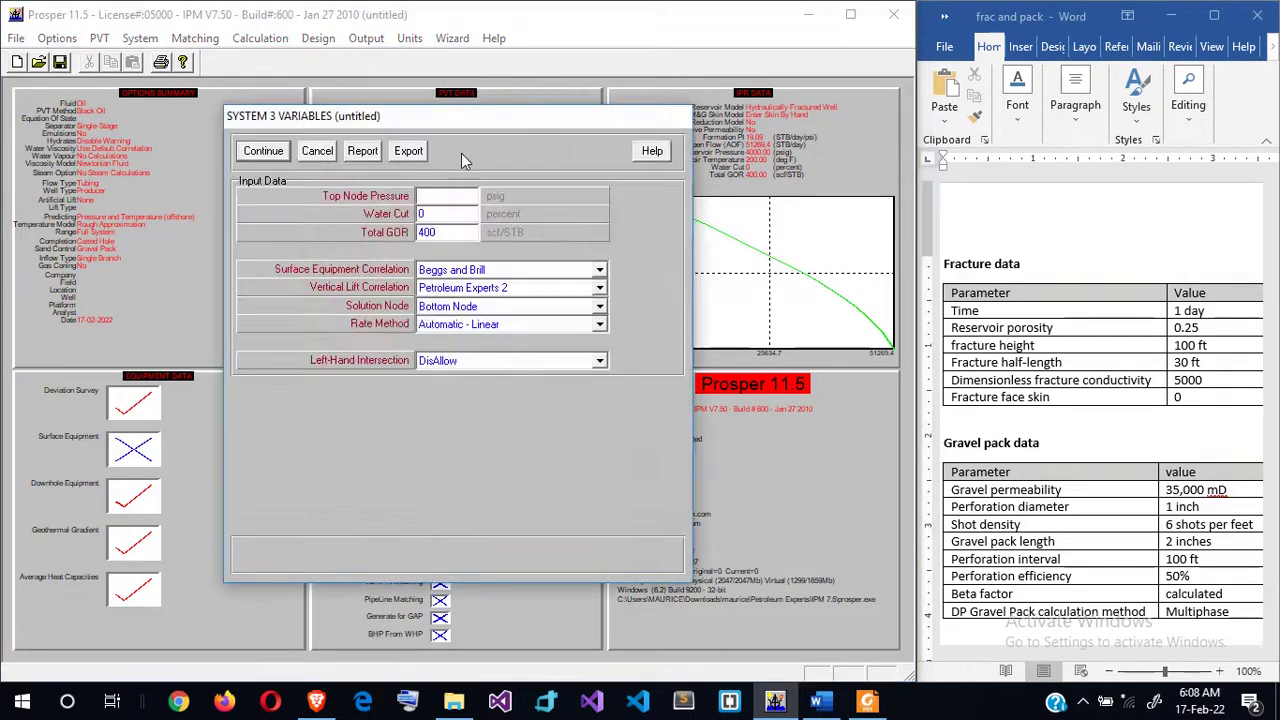
scroll(1047, 325, "up", 5)
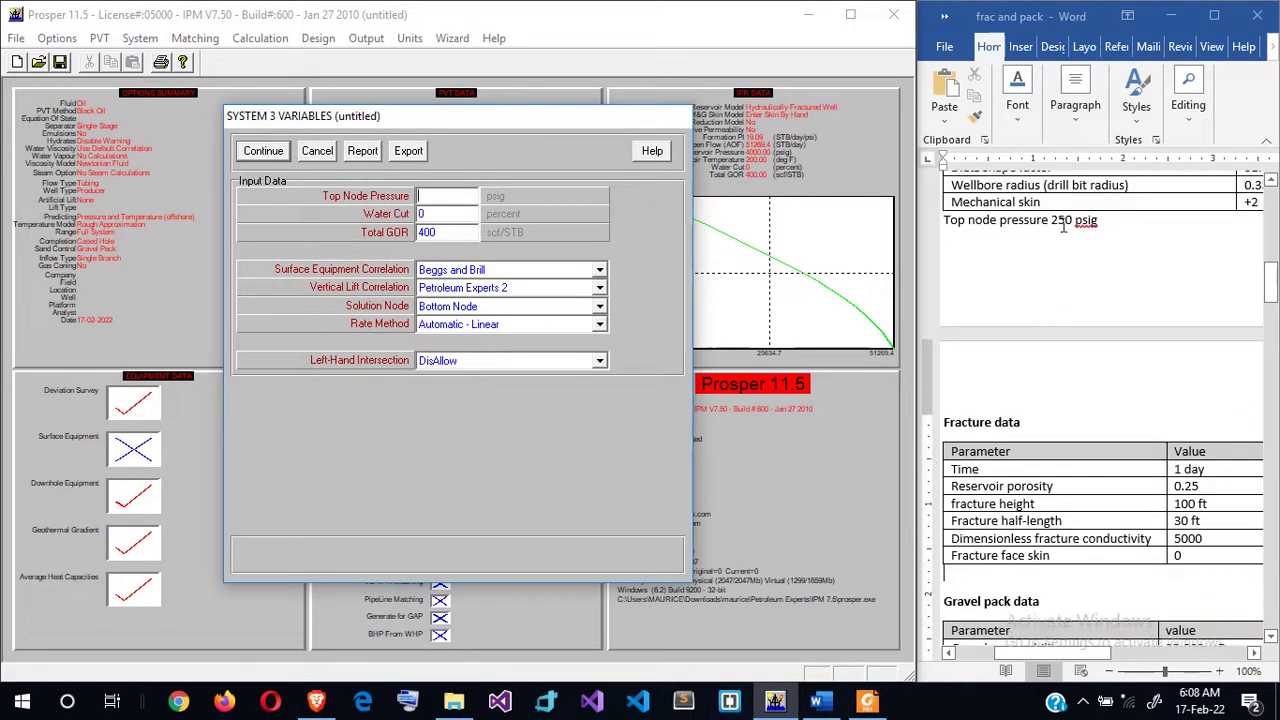
left_click(475, 196)
type("250")
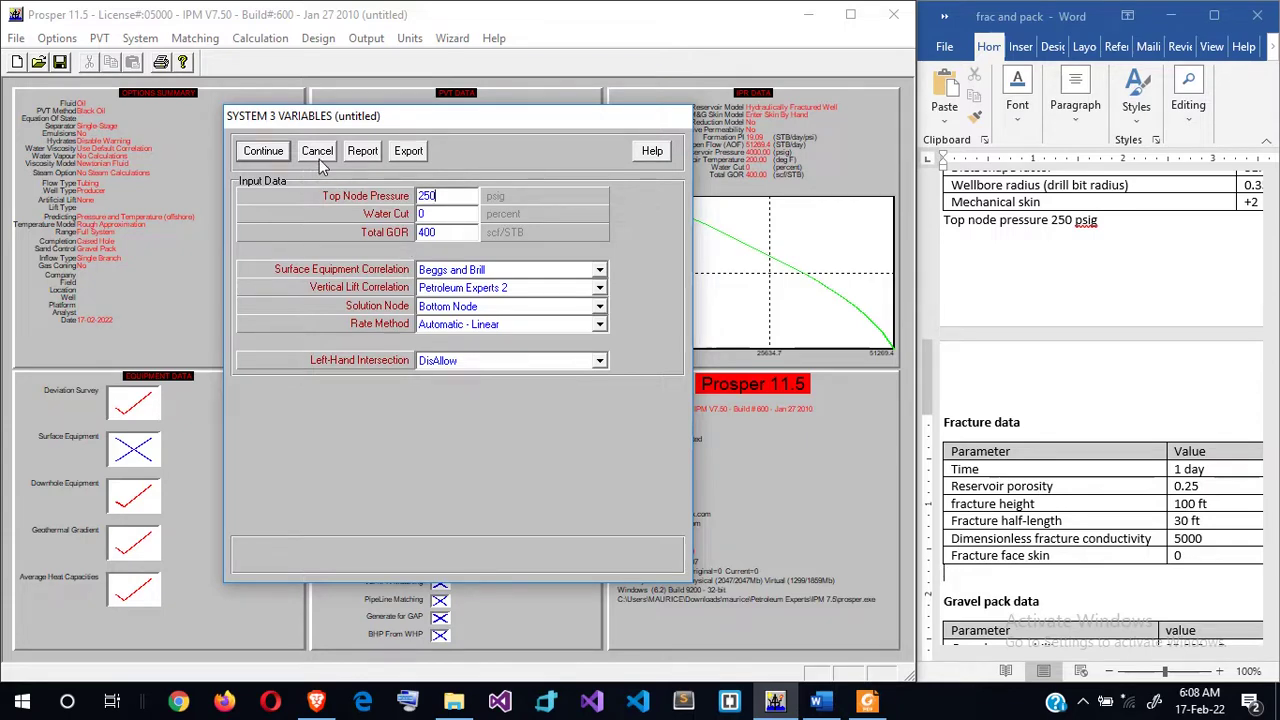
left_click(279, 153)
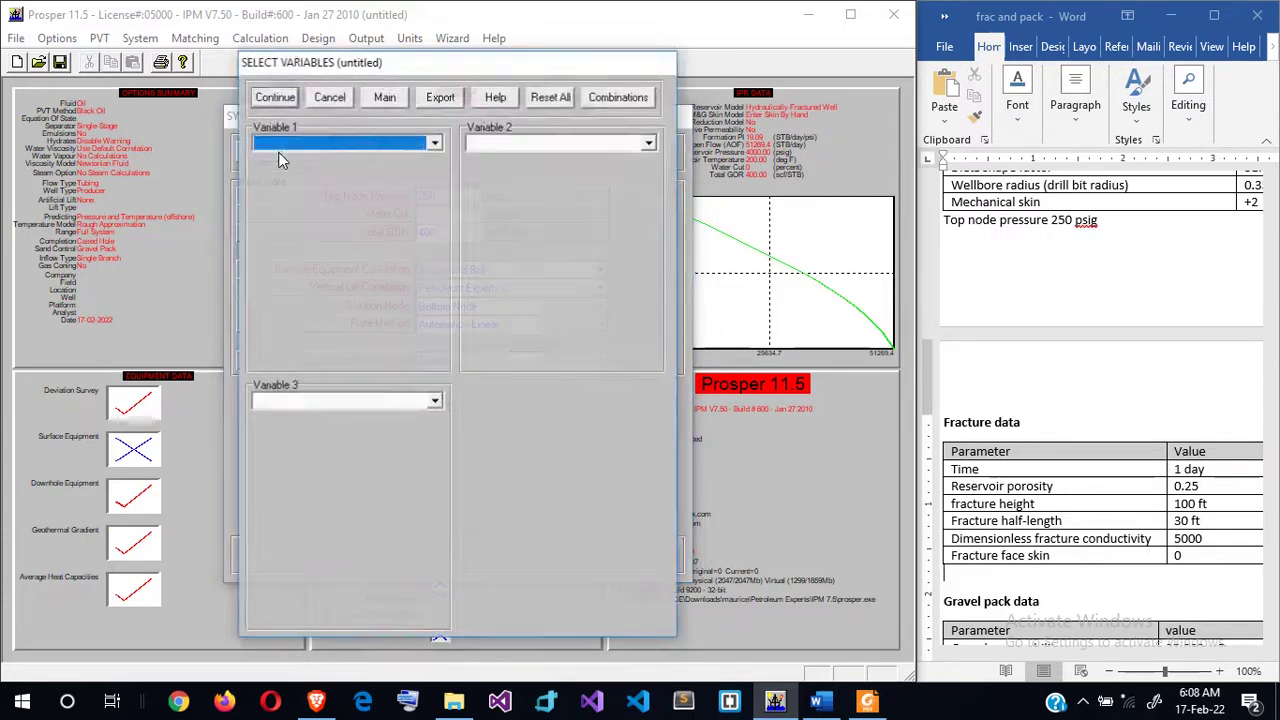
left_click(276, 98)
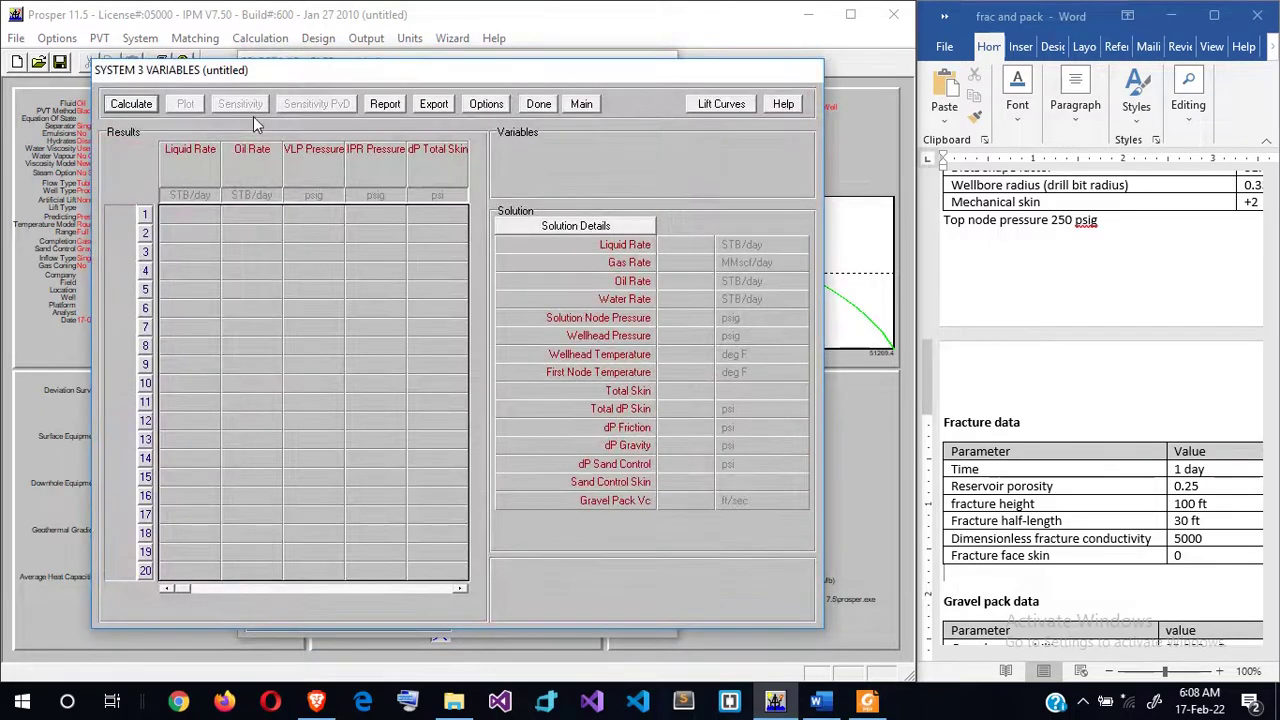
- Run the system calculation (15720.1 STB/day at 3078.36 psig) and display the System Plot
left_click(134, 107)
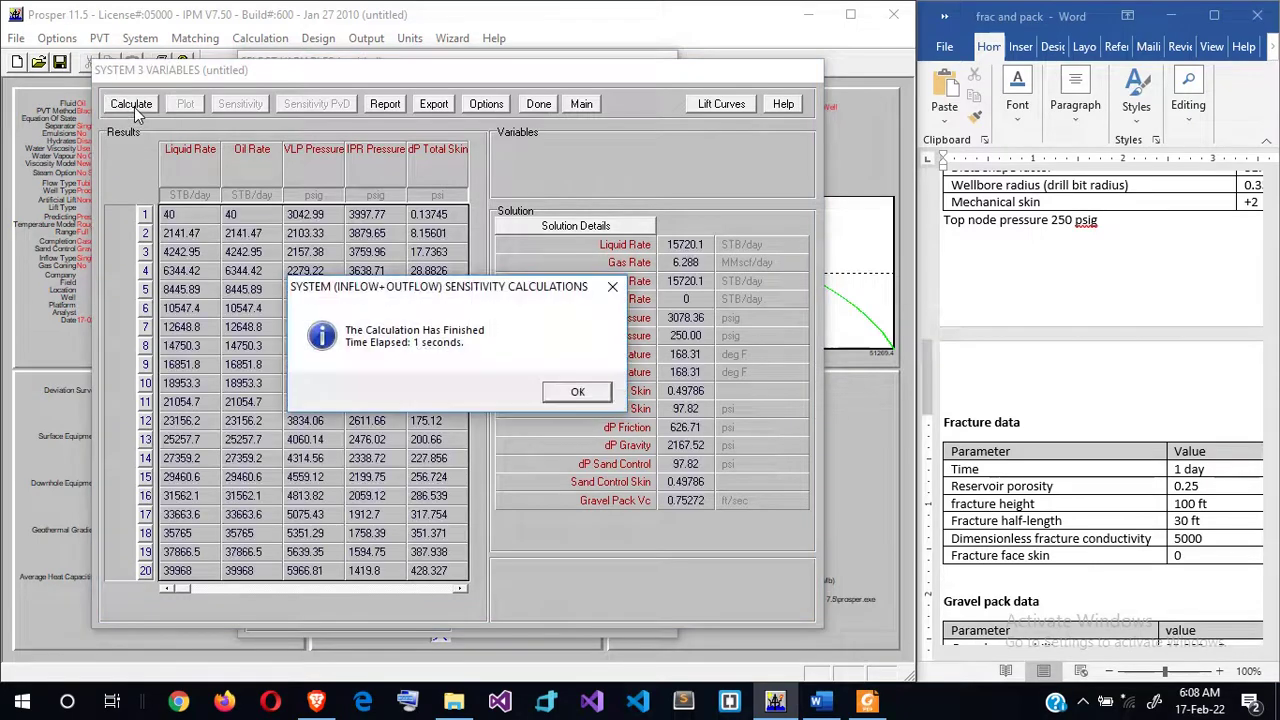
key("Return")
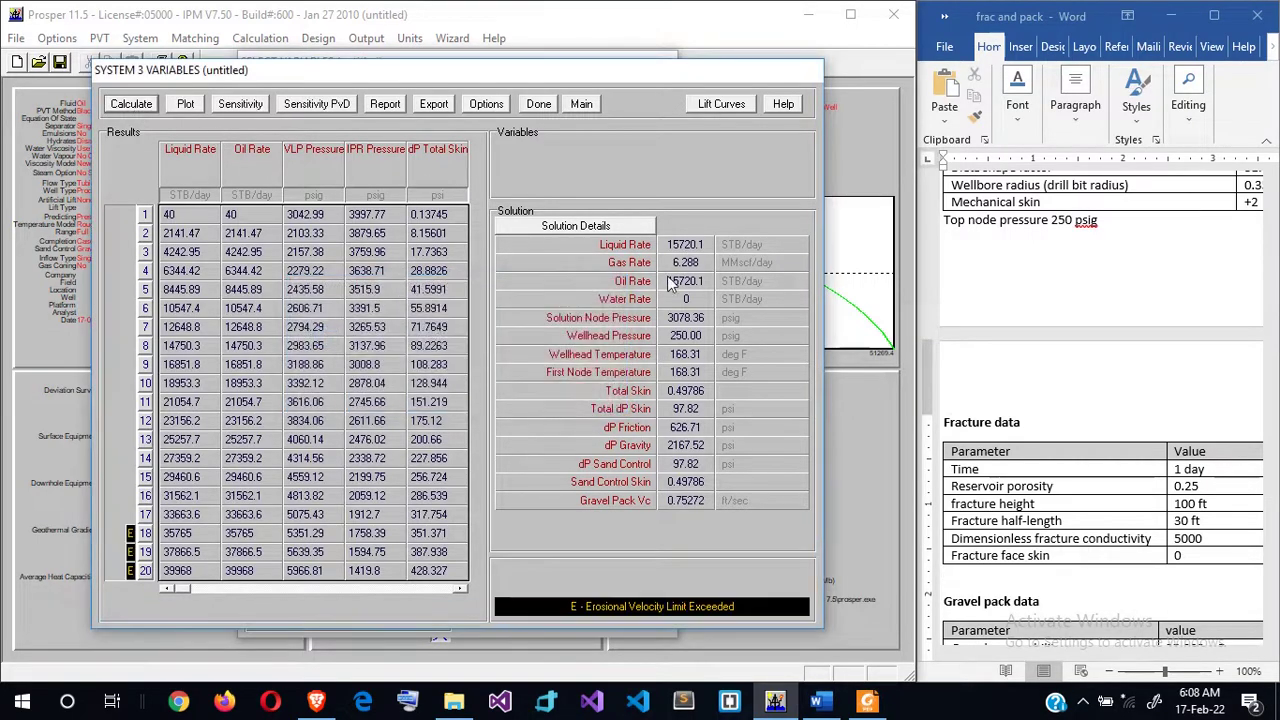
left_click(186, 106)
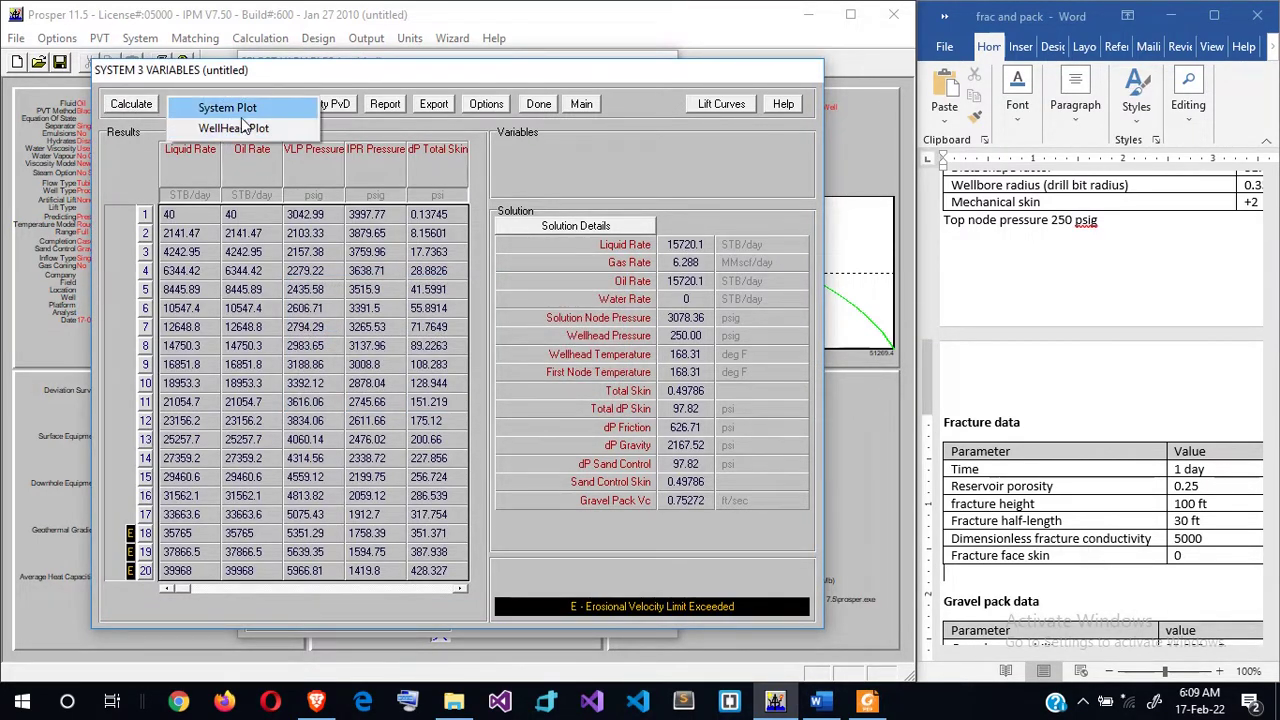
left_click(246, 112)
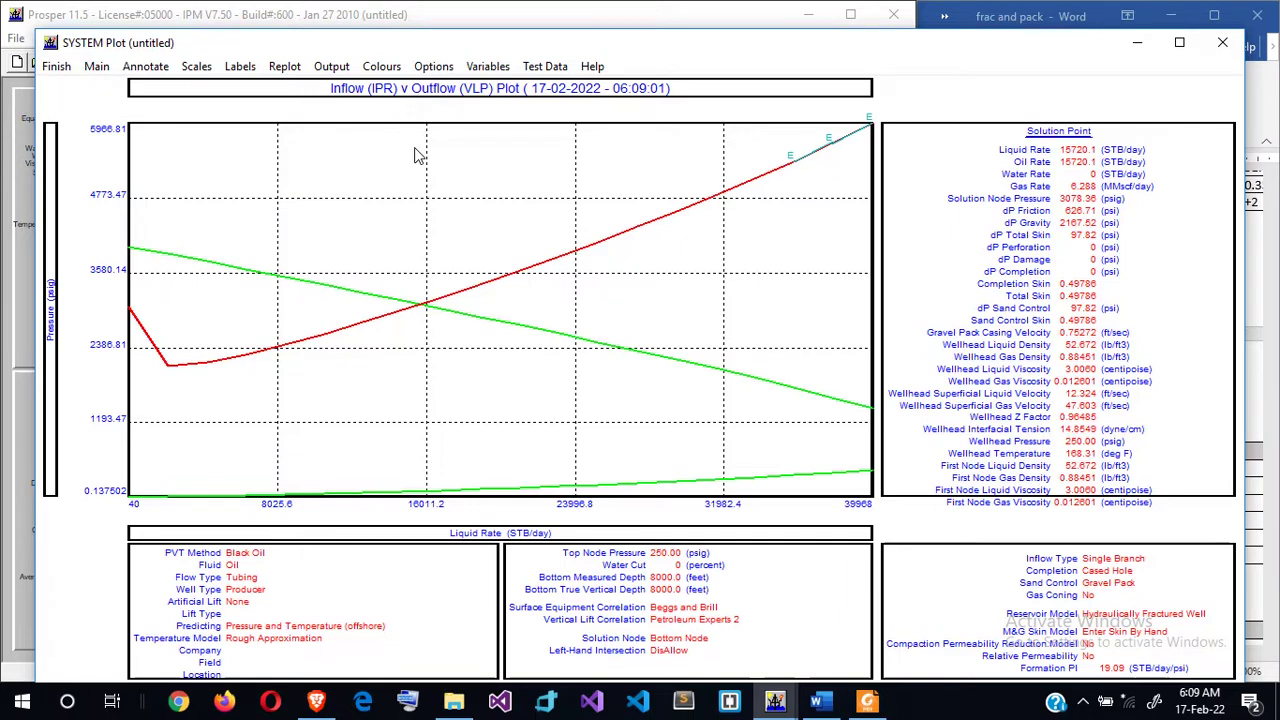
- Redraw the system plot with only the IPR and VLP curves, then close it
left_click(489, 67)
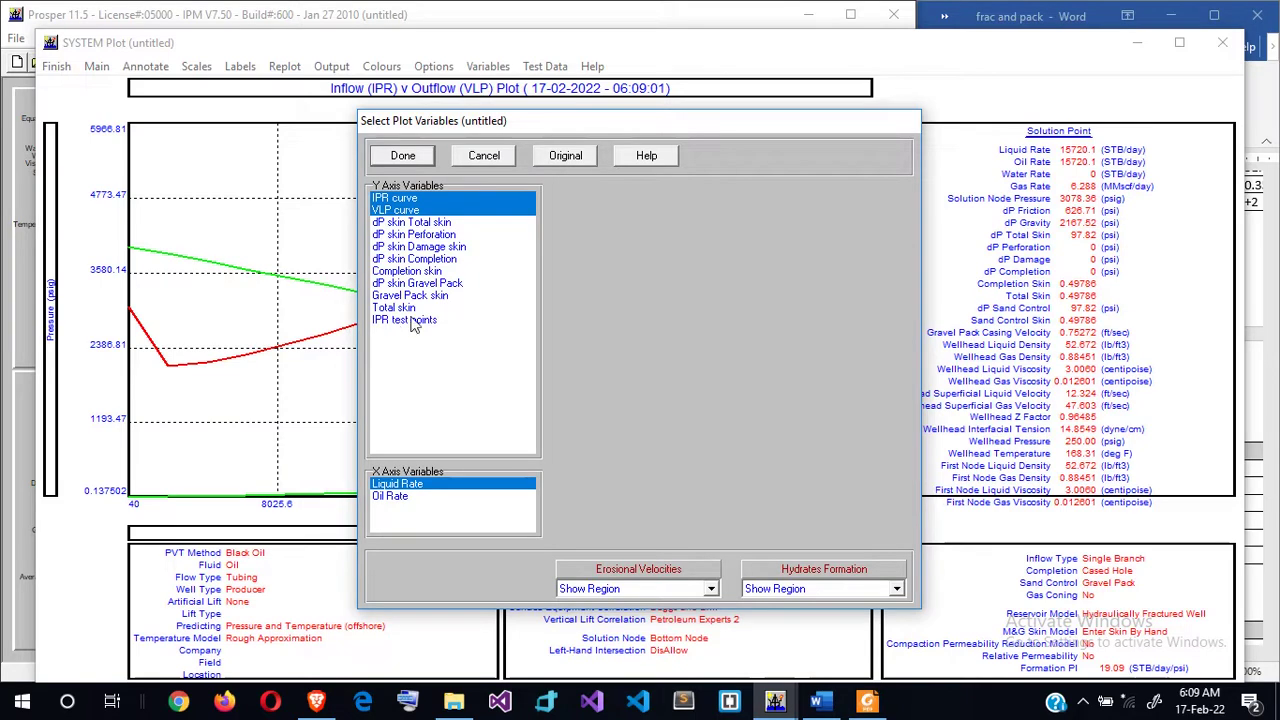
left_click(403, 158)
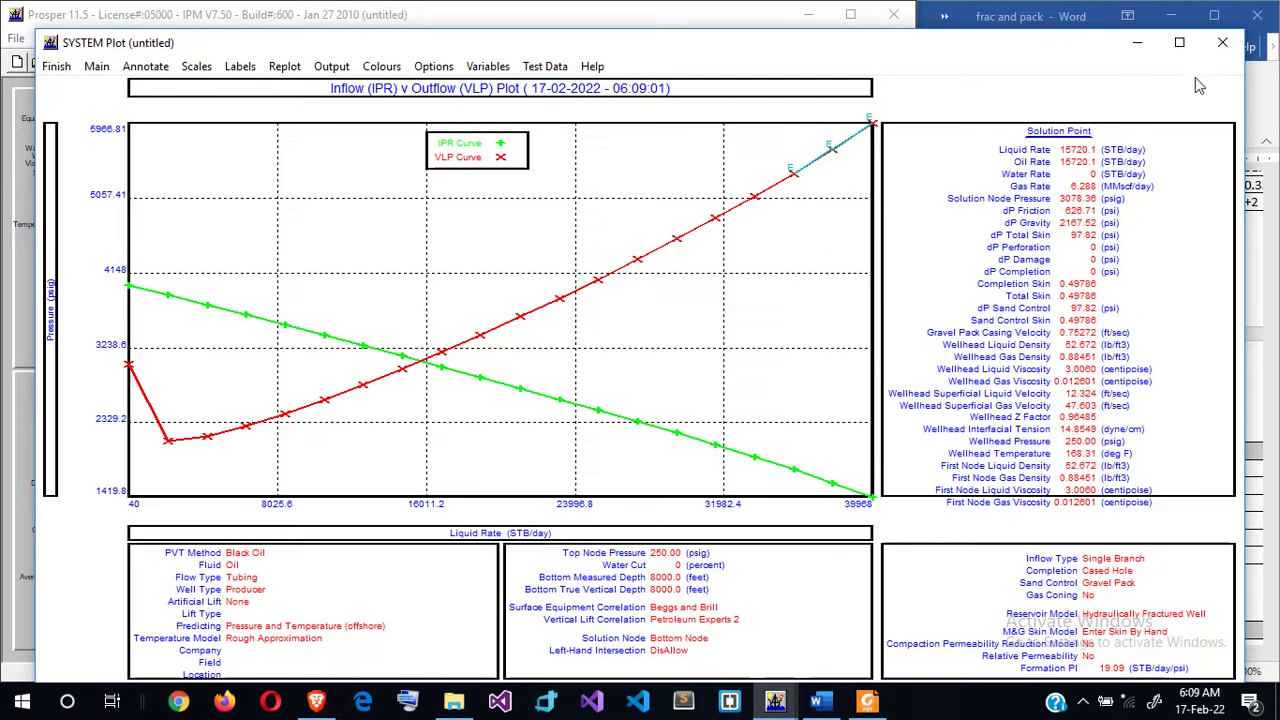
left_click(1221, 47)
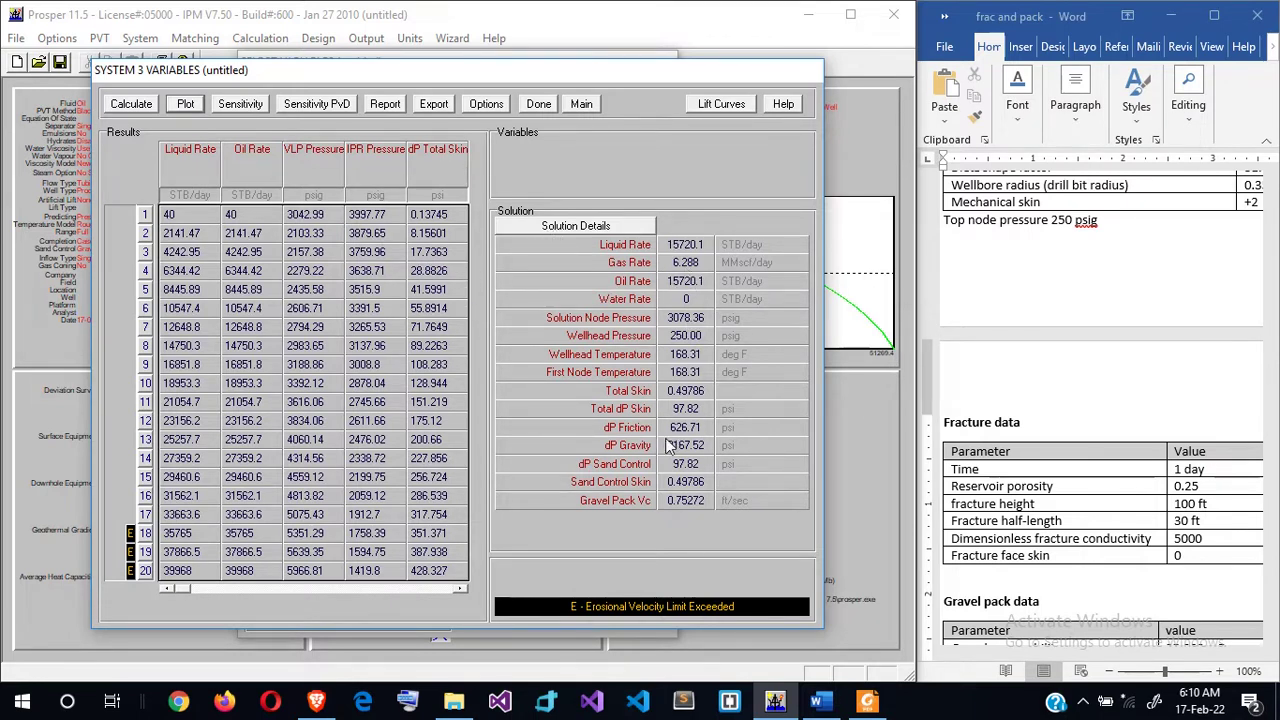
- Review the Outflow and Inflow solution detail tables, then close them
left_click(596, 226)
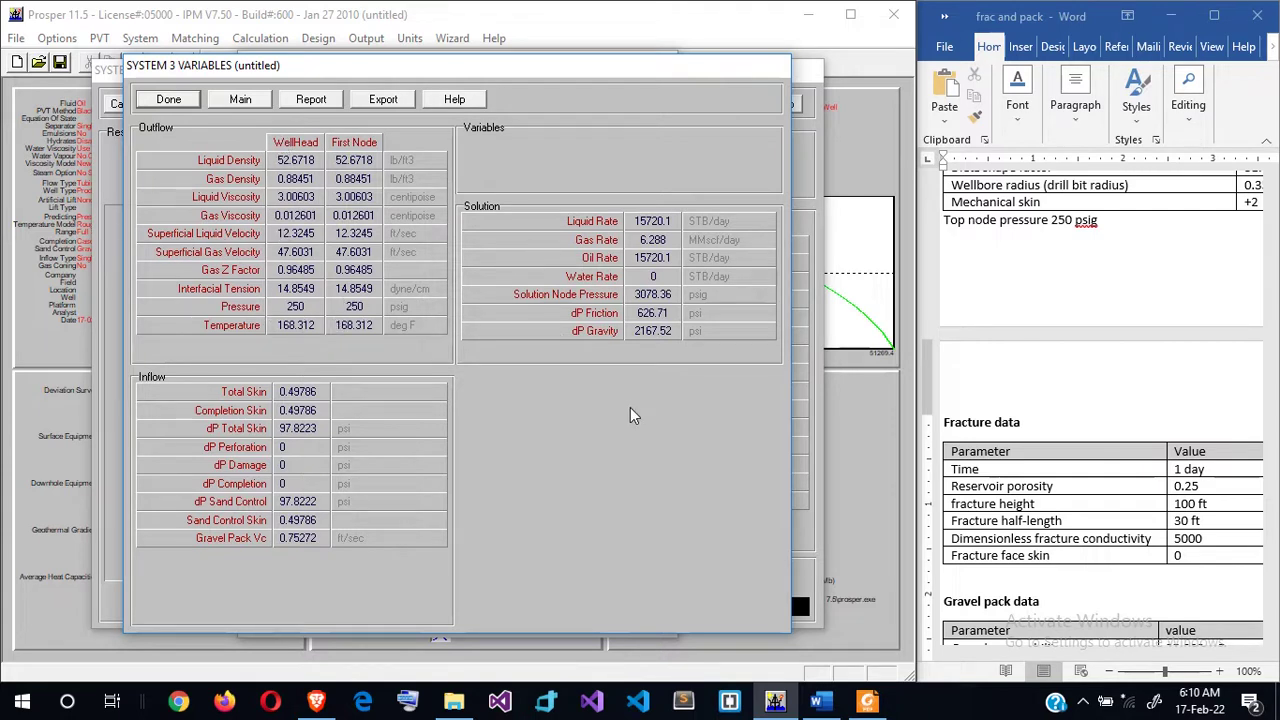
left_click(170, 100)
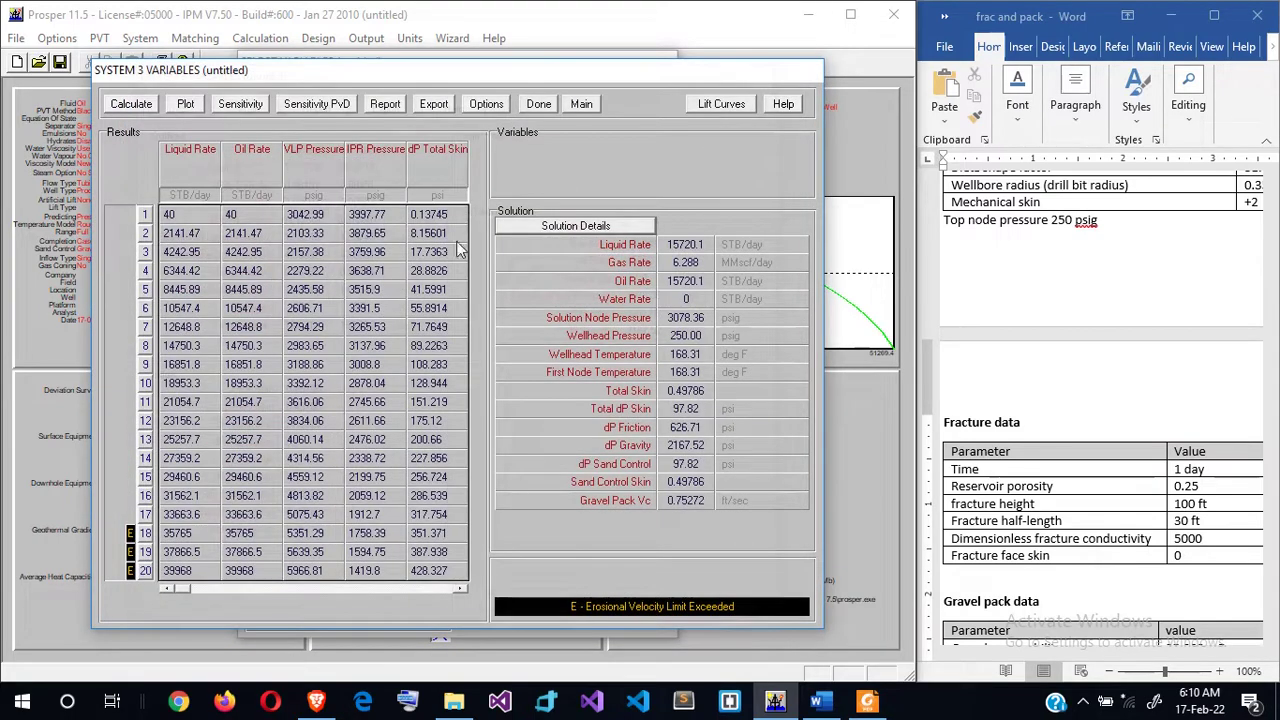
left_click(568, 102)
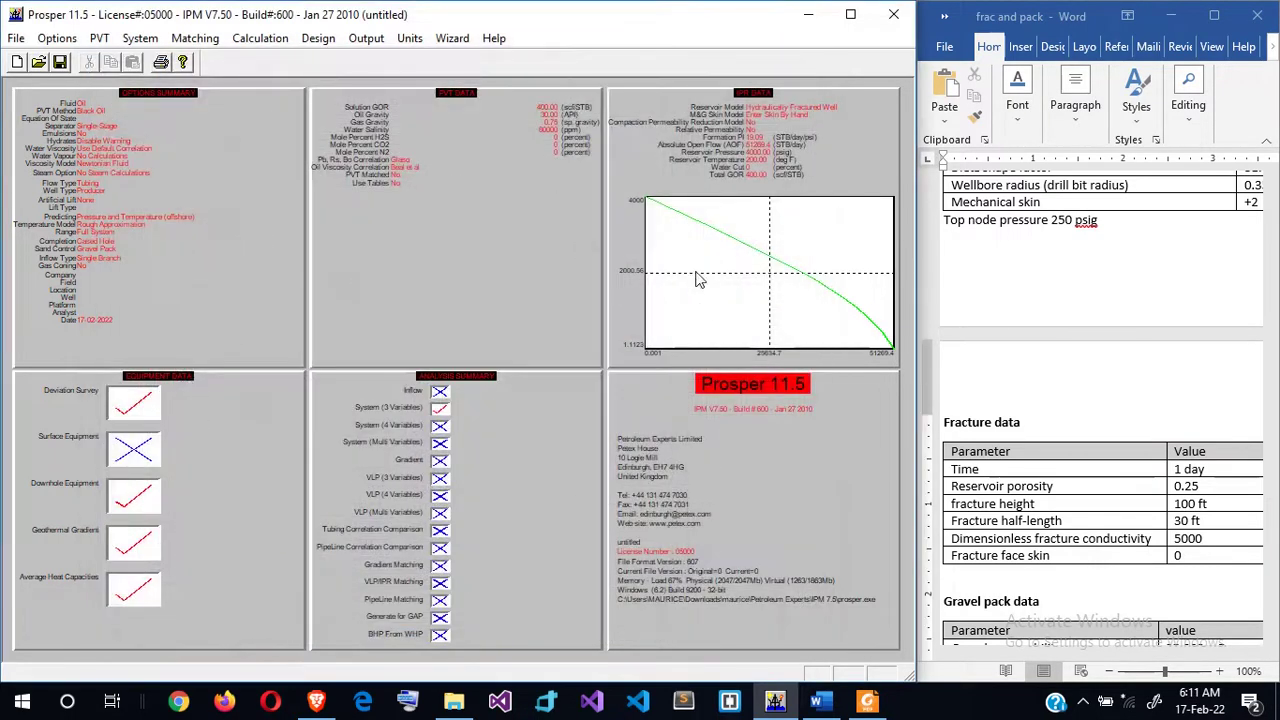